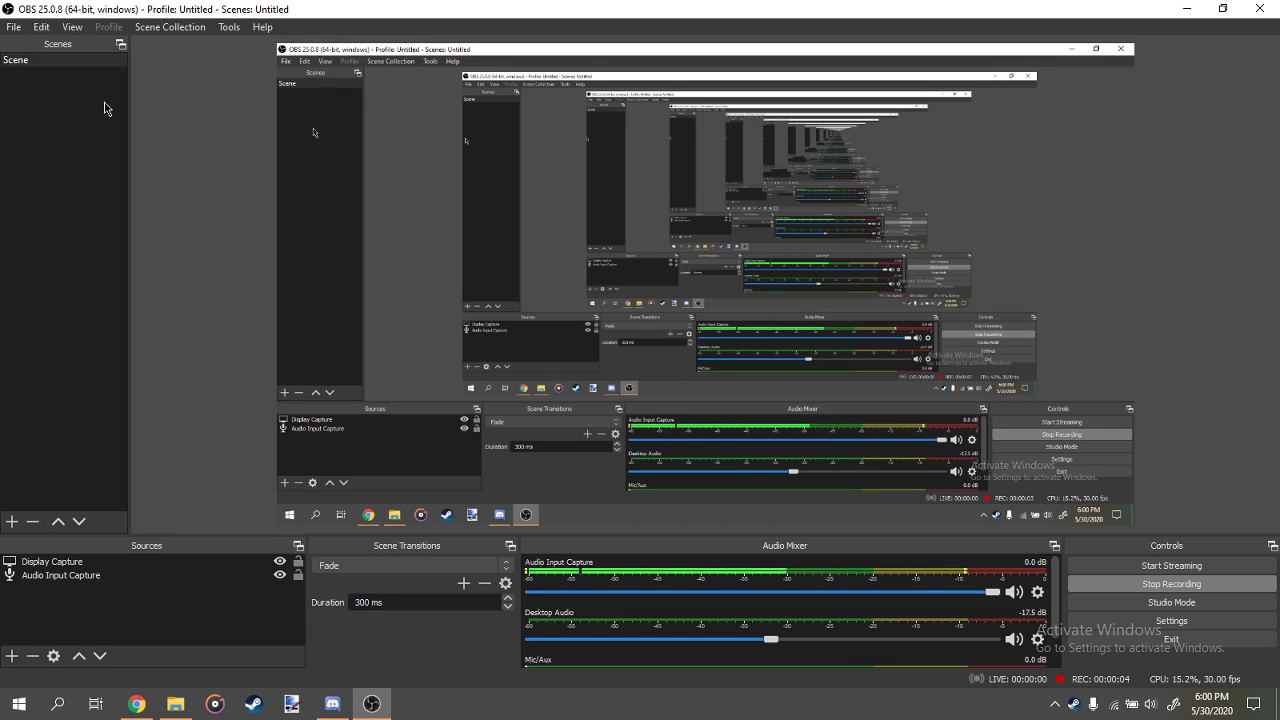
# Look through OBS's Edit menu and the list of source types.
pyautogui.click(40, 27)
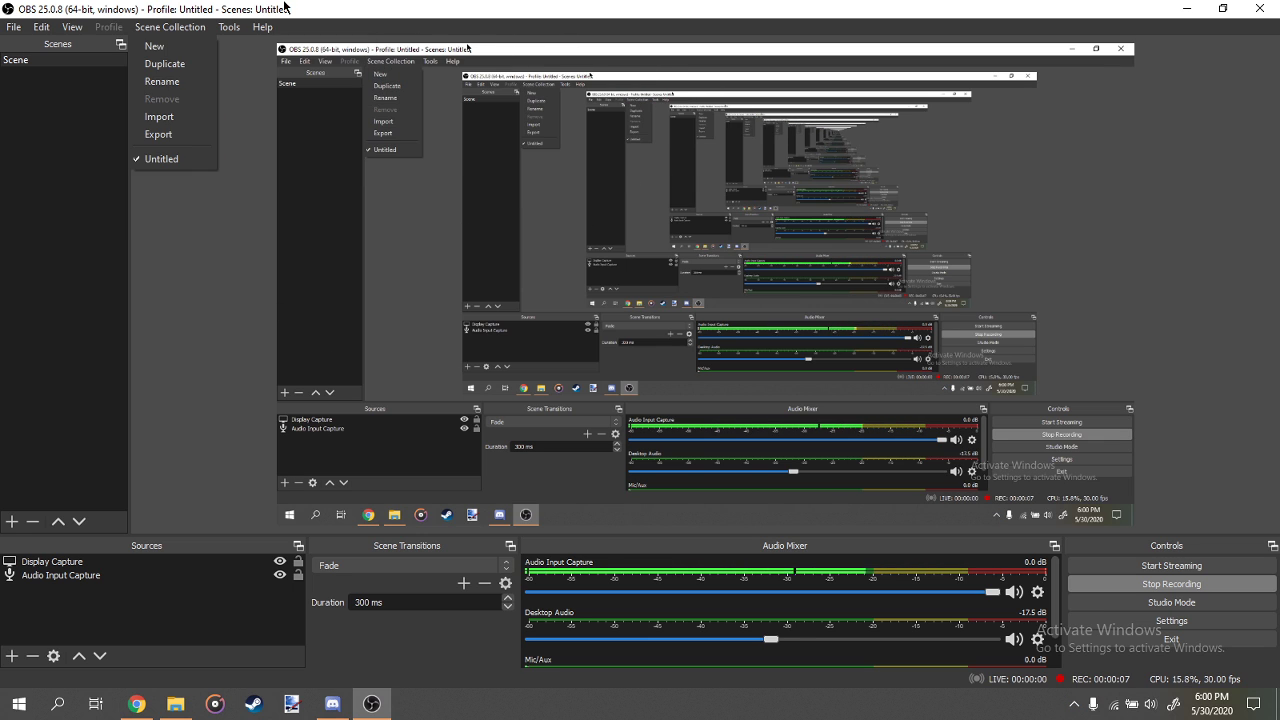
pyautogui.click(217, 246)
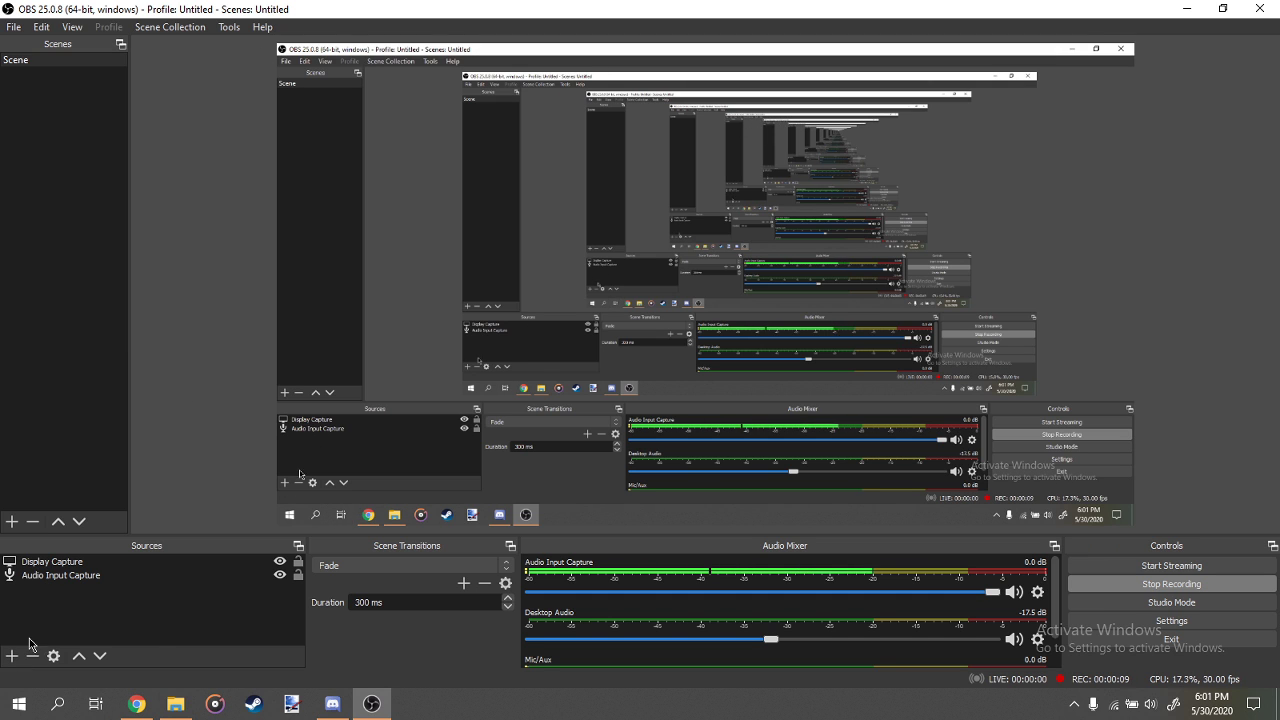
pyautogui.click(12, 656)
pyautogui.click(60, 458)
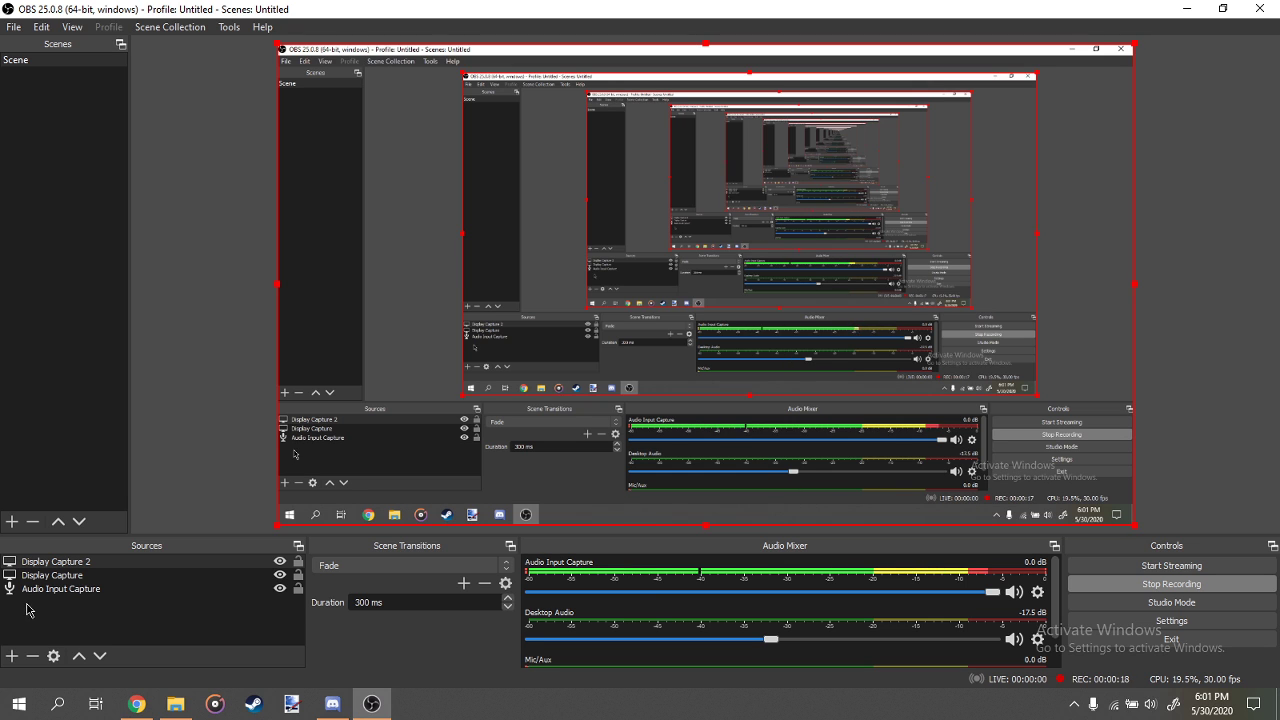
# Remove the duplicate Display Capture 2 source from Sources.
pyautogui.rightClick(252, 563)
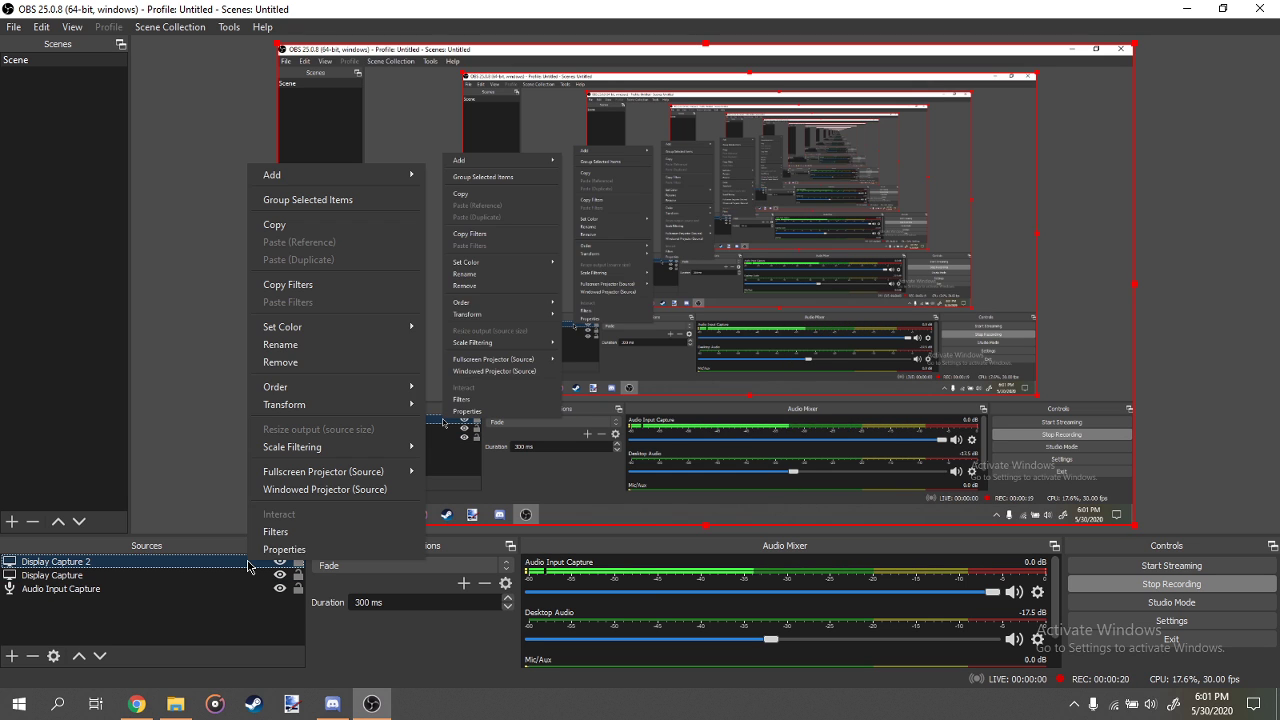
pyautogui.click(300, 360)
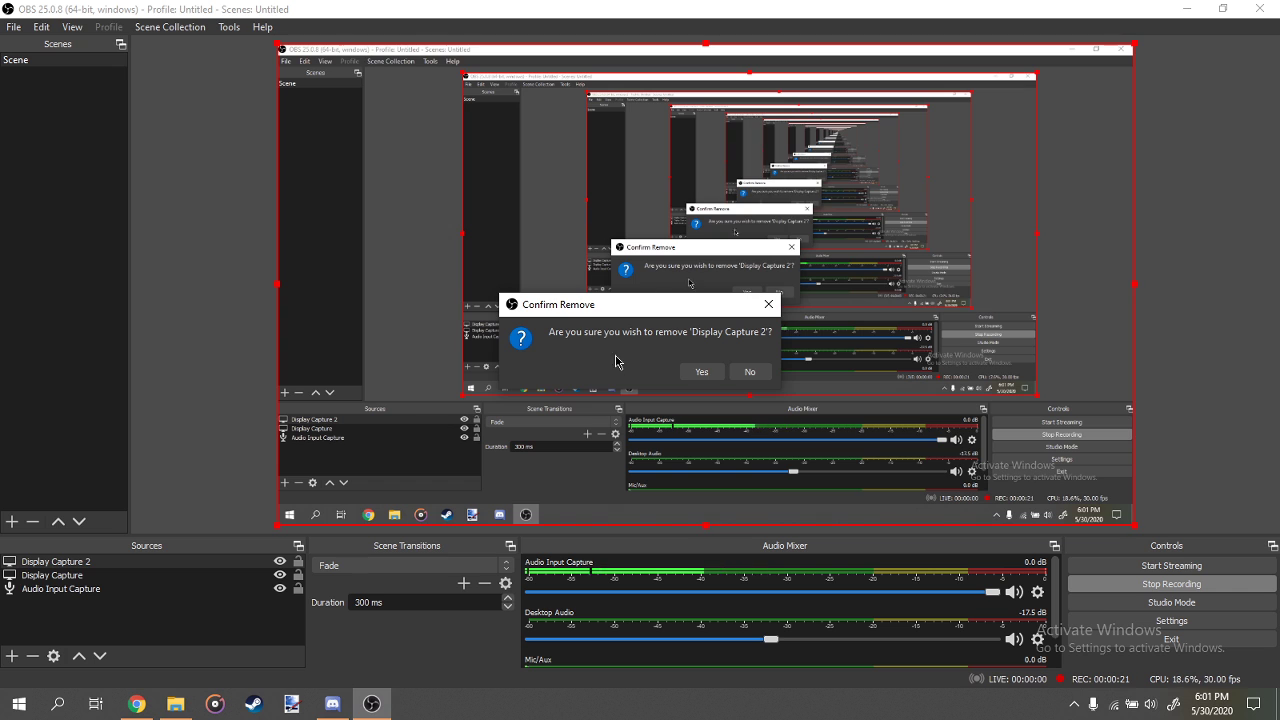
pyautogui.click(701, 371)
pyautogui.click(11, 656)
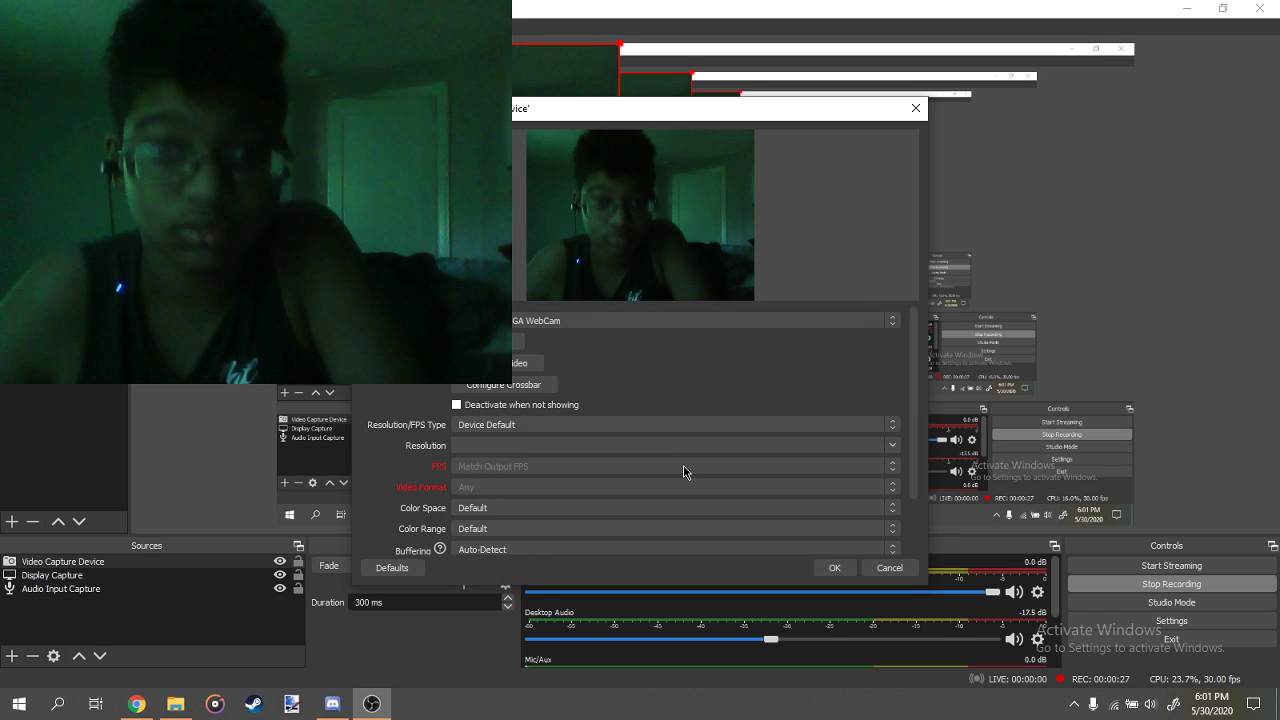
# Add the webcam source, shrink it into the top-left corner, then remove it.
pyautogui.click(828, 569)
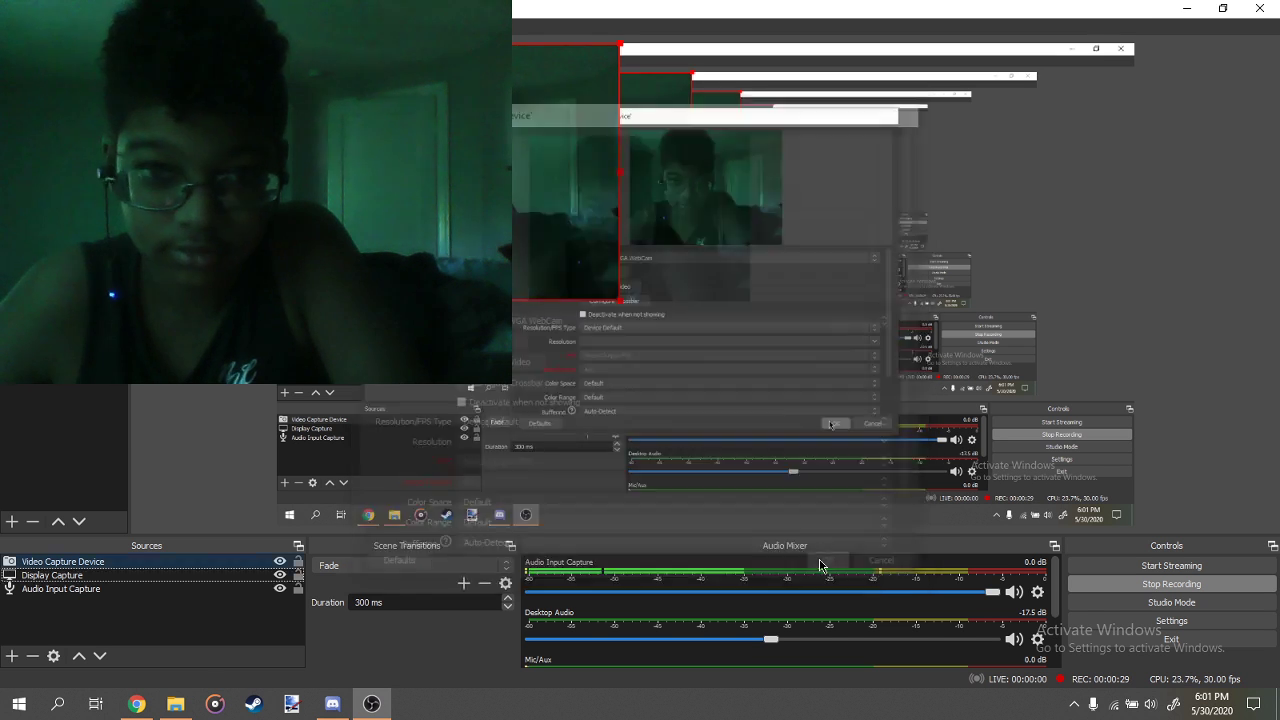
pyautogui.moveTo(510, 380); pyautogui.dragTo(399, 162)
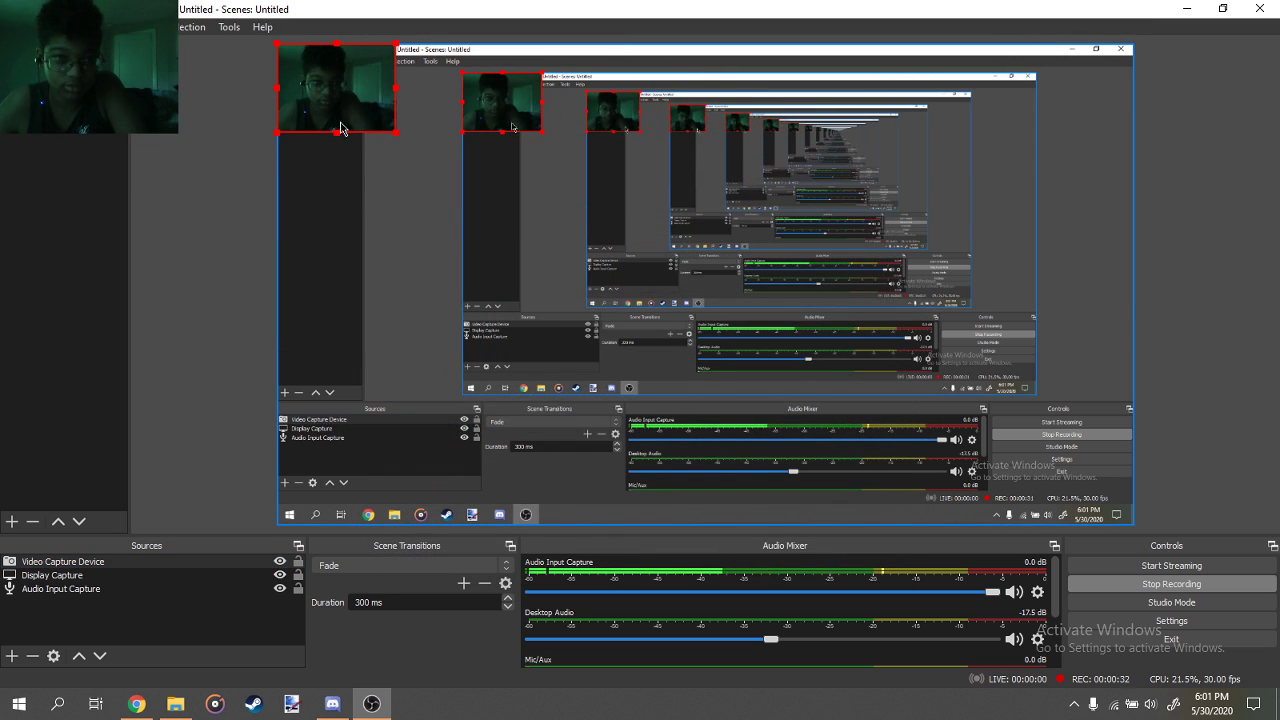
pyautogui.rightClick(233, 562)
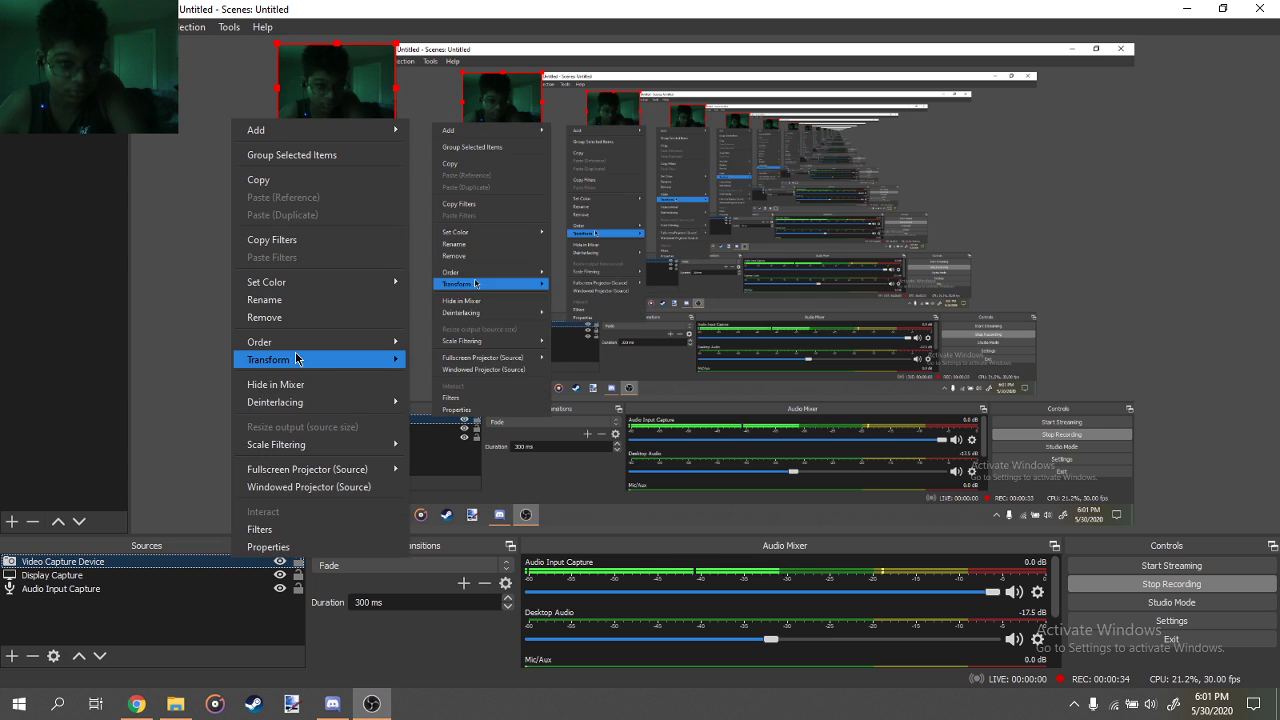
pyautogui.click(264, 317)
pyautogui.click(697, 376)
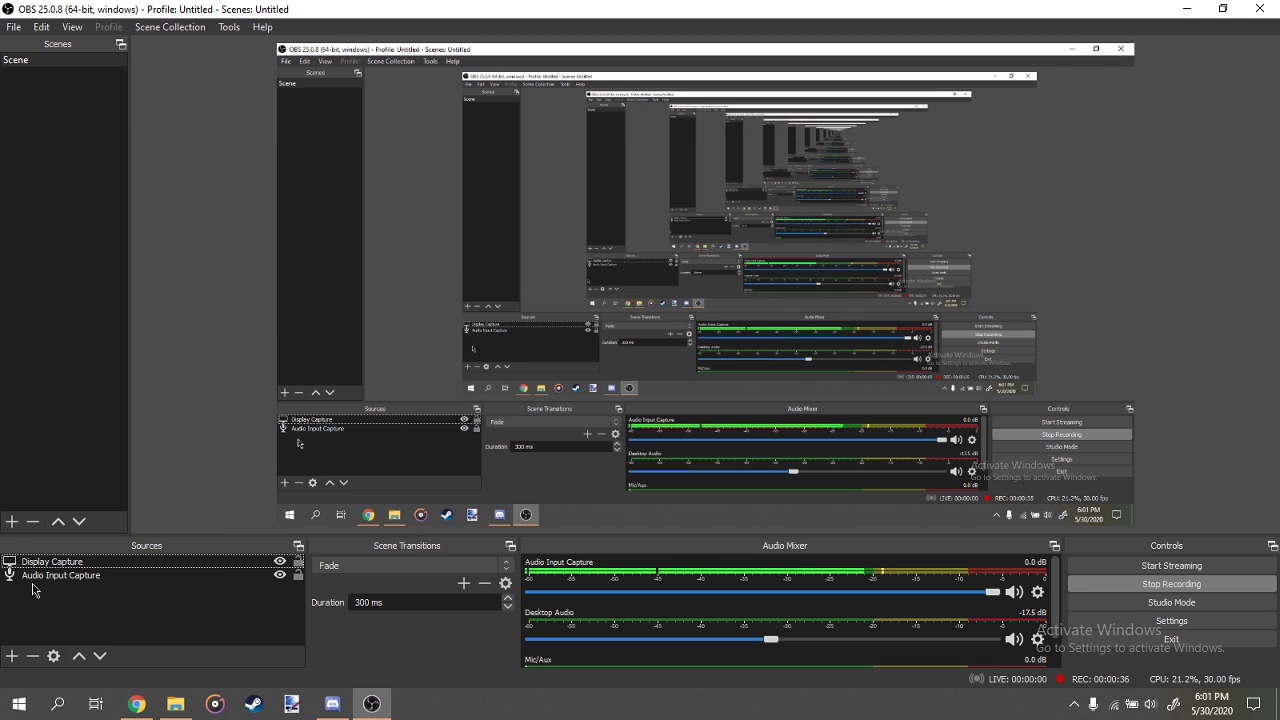
# Start an Audio Input Capture source, cancel it, and minimize OBS Studio.
pyautogui.click(12, 655)
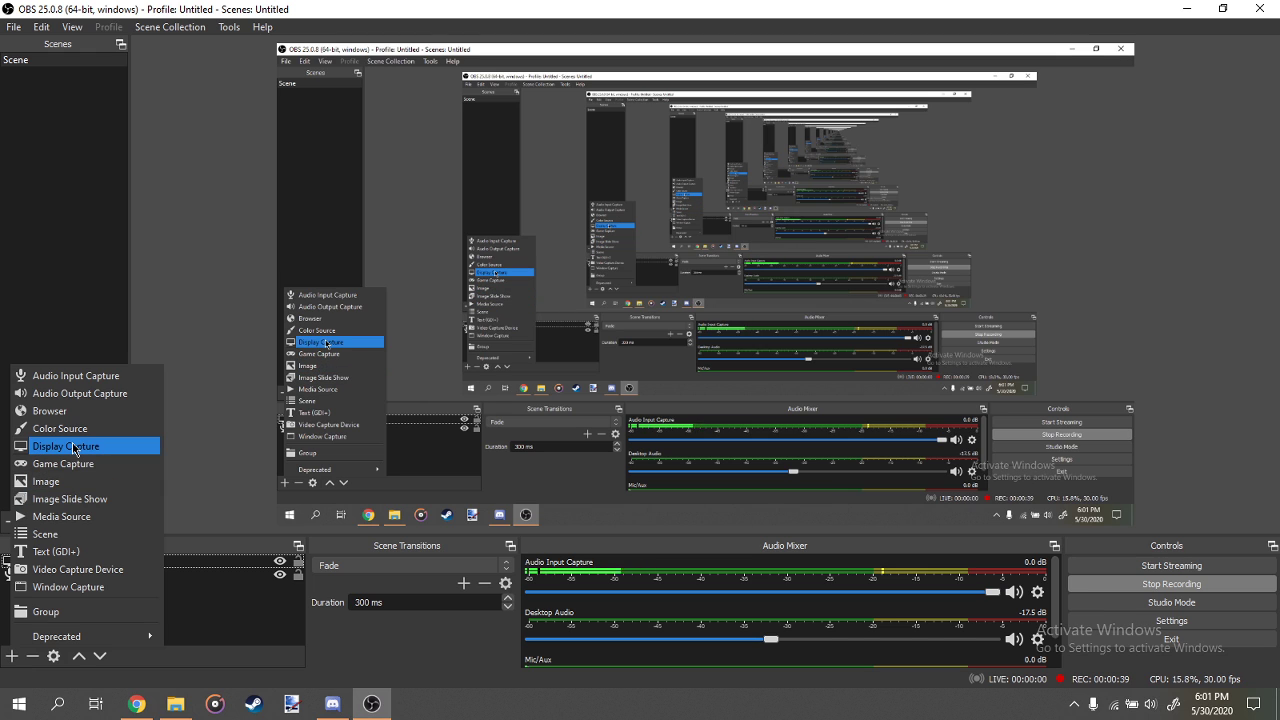
pyautogui.click(107, 377)
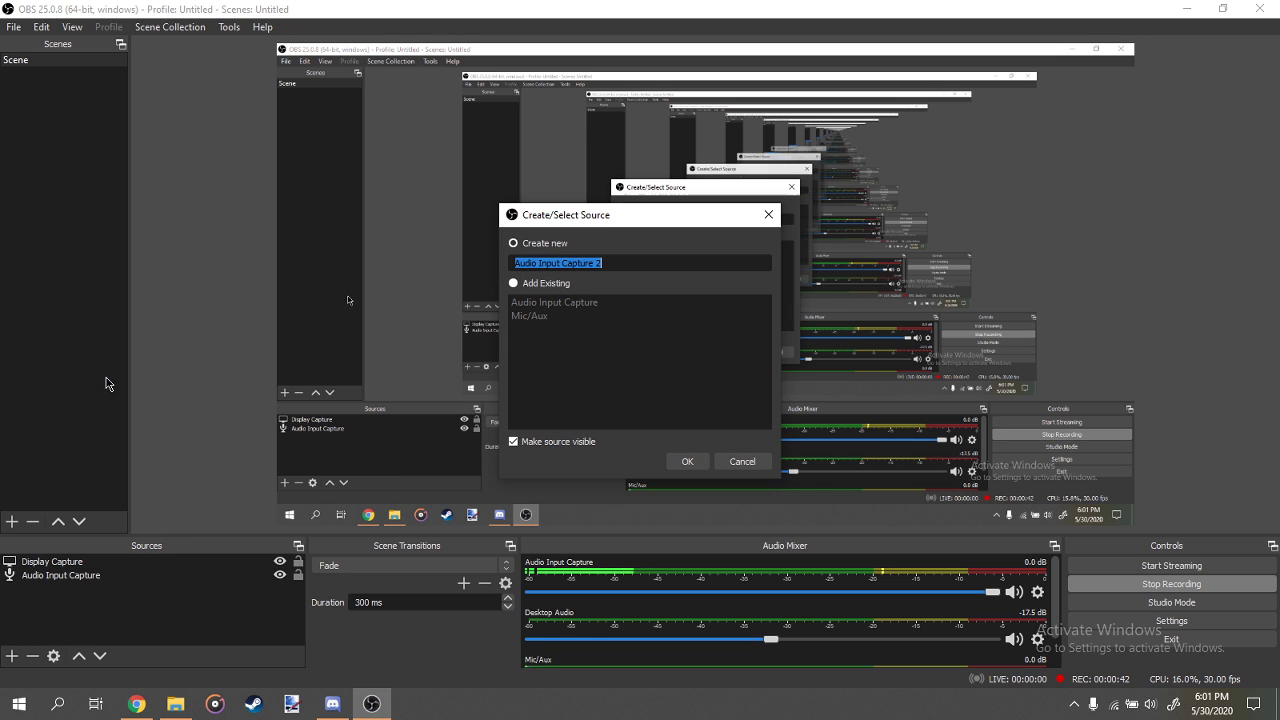
pyautogui.click(745, 462)
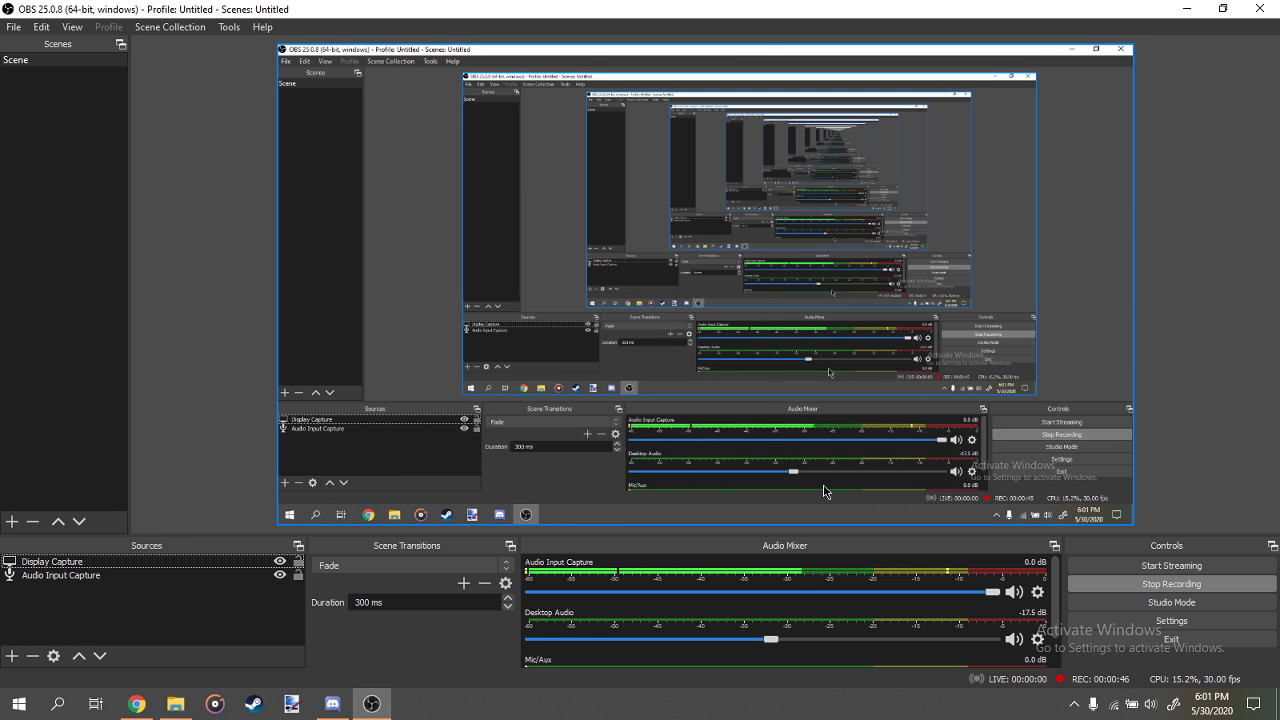
pyautogui.click(1187, 8)
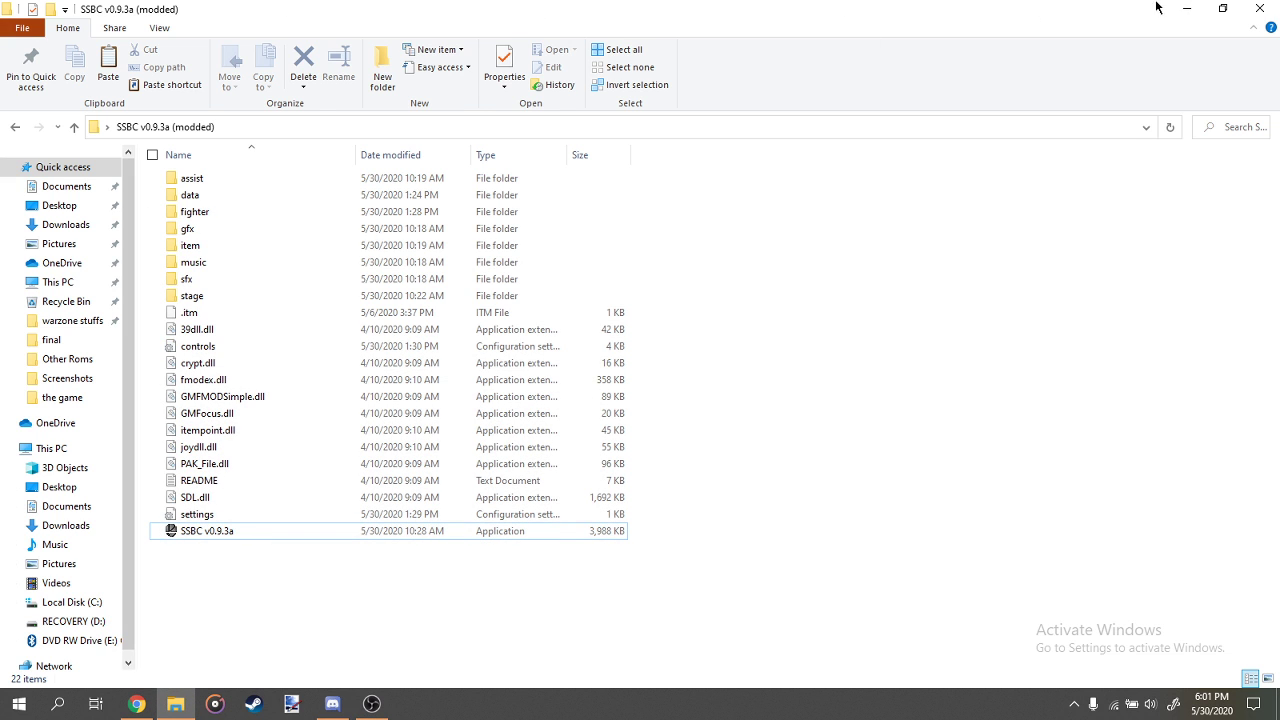
# Minimize the game folder and Chrome, then select the SSBC 0.8.4 desktop folder.
pyautogui.click(1187, 8)
pyautogui.click(1180, 8)
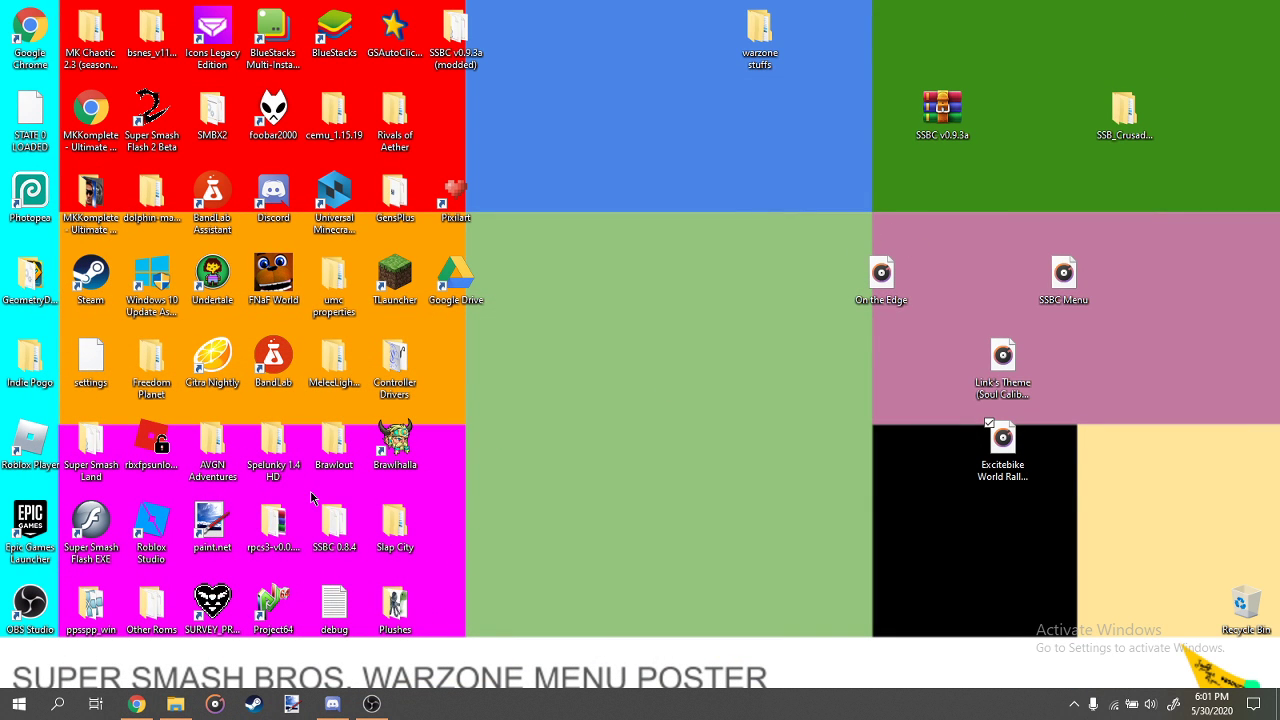
pyautogui.click(340, 523)
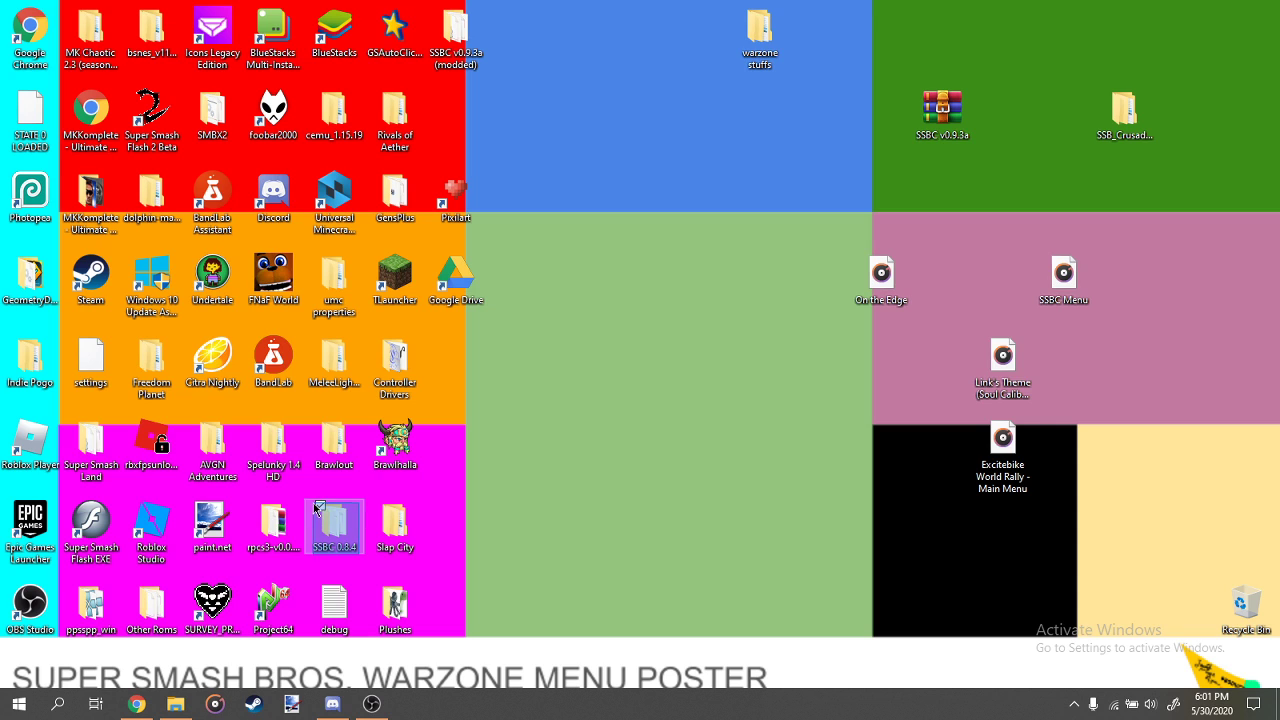
# Rubber-band select the four desktop music files, then clear the selection.
pyautogui.click(456, 428)
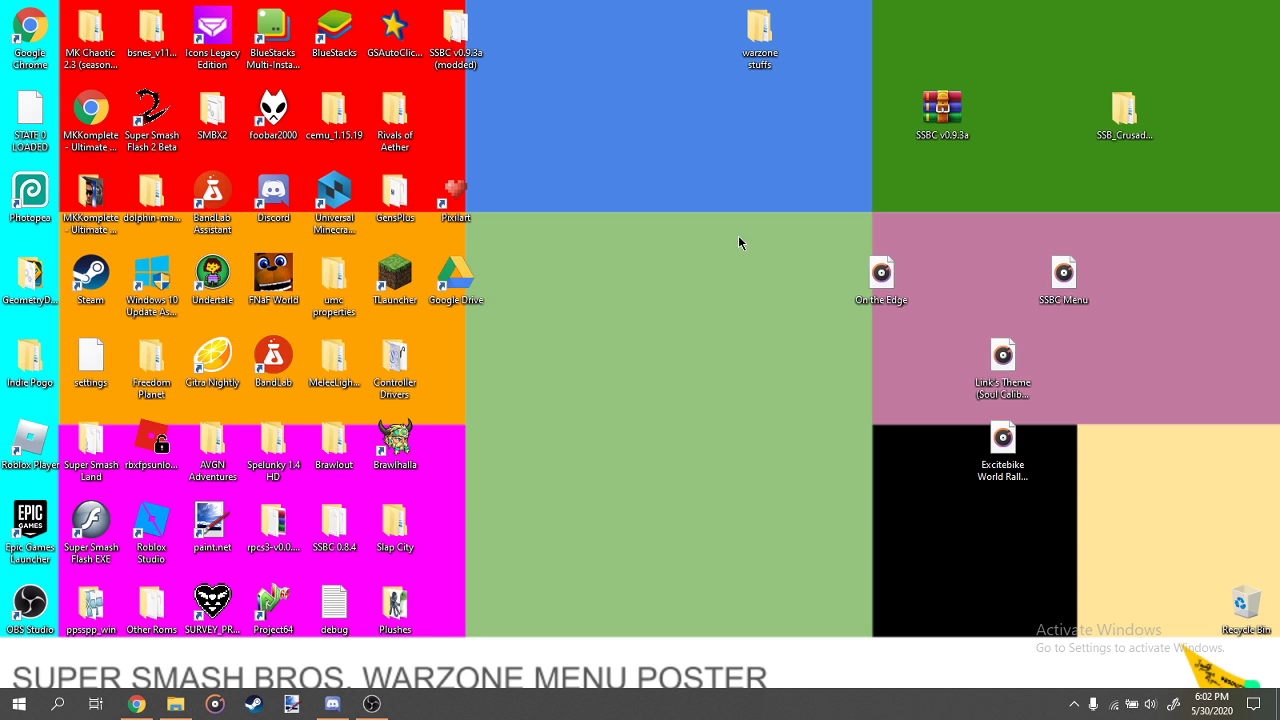
pyautogui.moveTo(740, 242)
pyautogui.mouseDown()
pyautogui.moveTo(1089, 557)
pyautogui.moveTo(877, 208)
pyautogui.moveTo(842, 212)
pyautogui.moveTo(1094, 528)
pyautogui.mouseUp()
pyautogui.click(840, 218)
pyautogui.click(751, 270)
# Launch Super Smash Flash 2 Beta from its desktop shortcut, then return to OBS Studio.
pyautogui.click(152, 120)
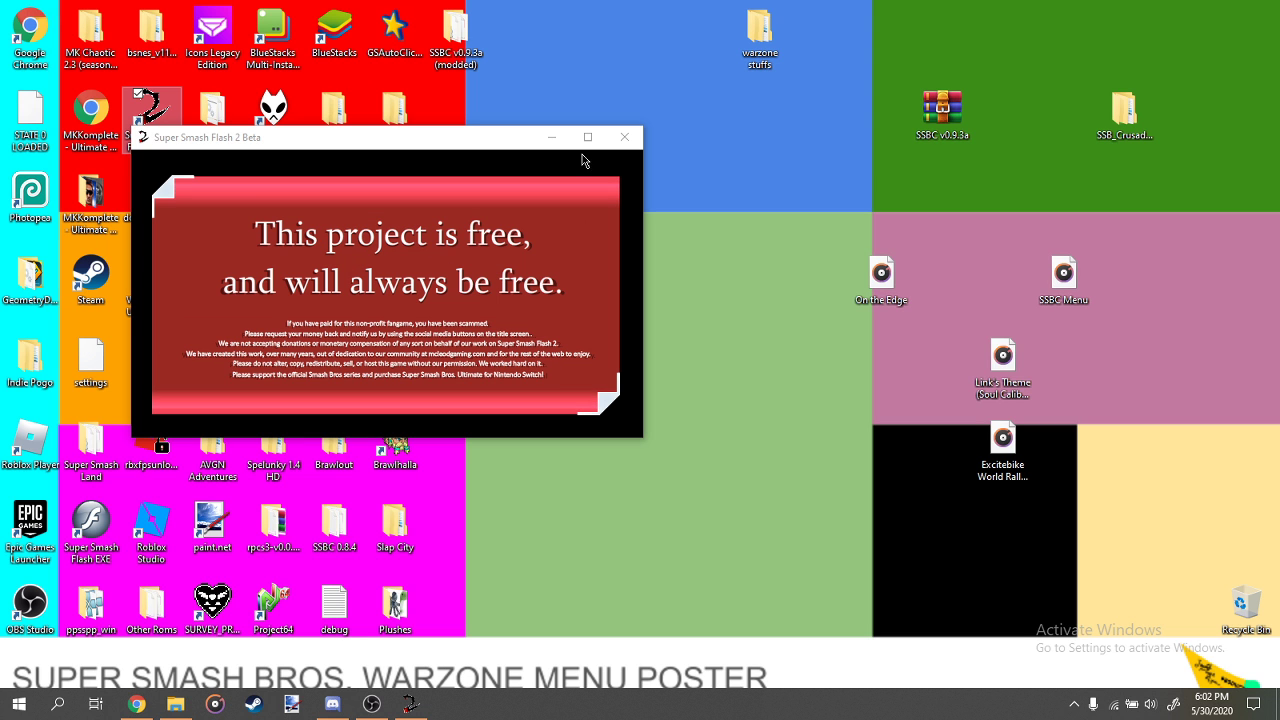
pyautogui.click(371, 704)
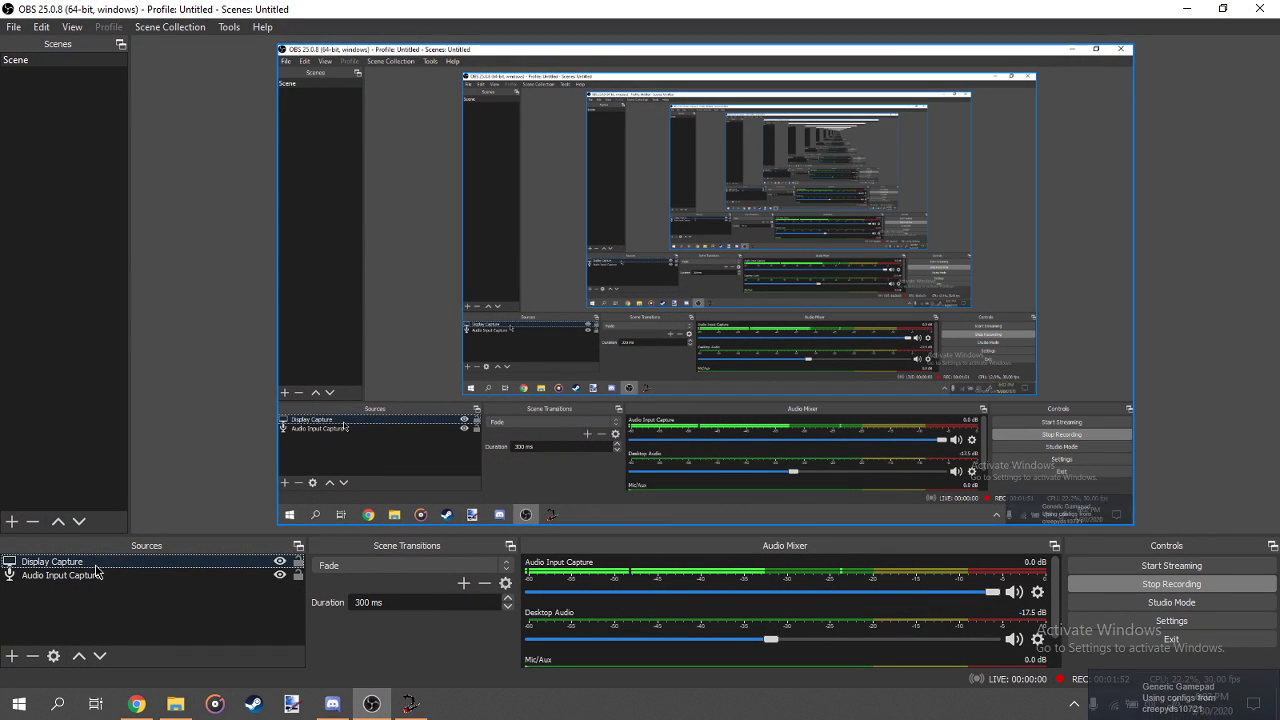
# Dismiss the Start menu and choose Video Capture Device from the source list.
pyautogui.click(14, 703)
pyautogui.press('Escape')
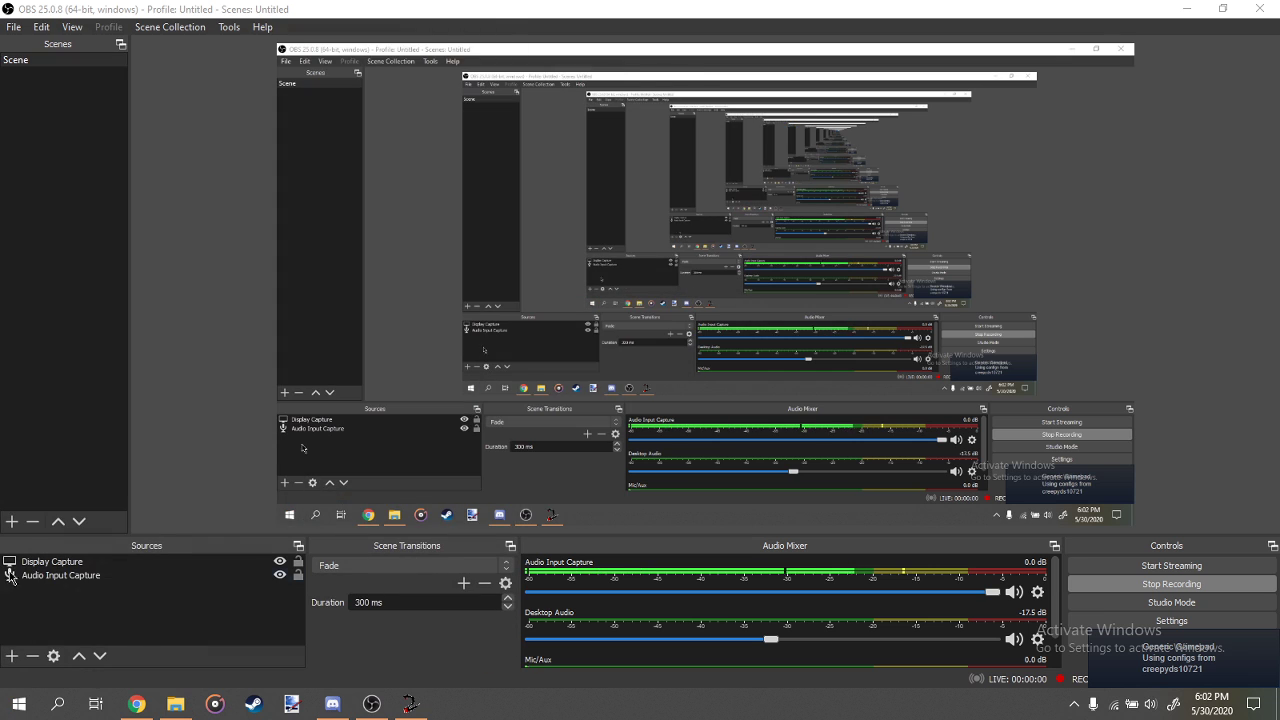
pyautogui.click(10, 656)
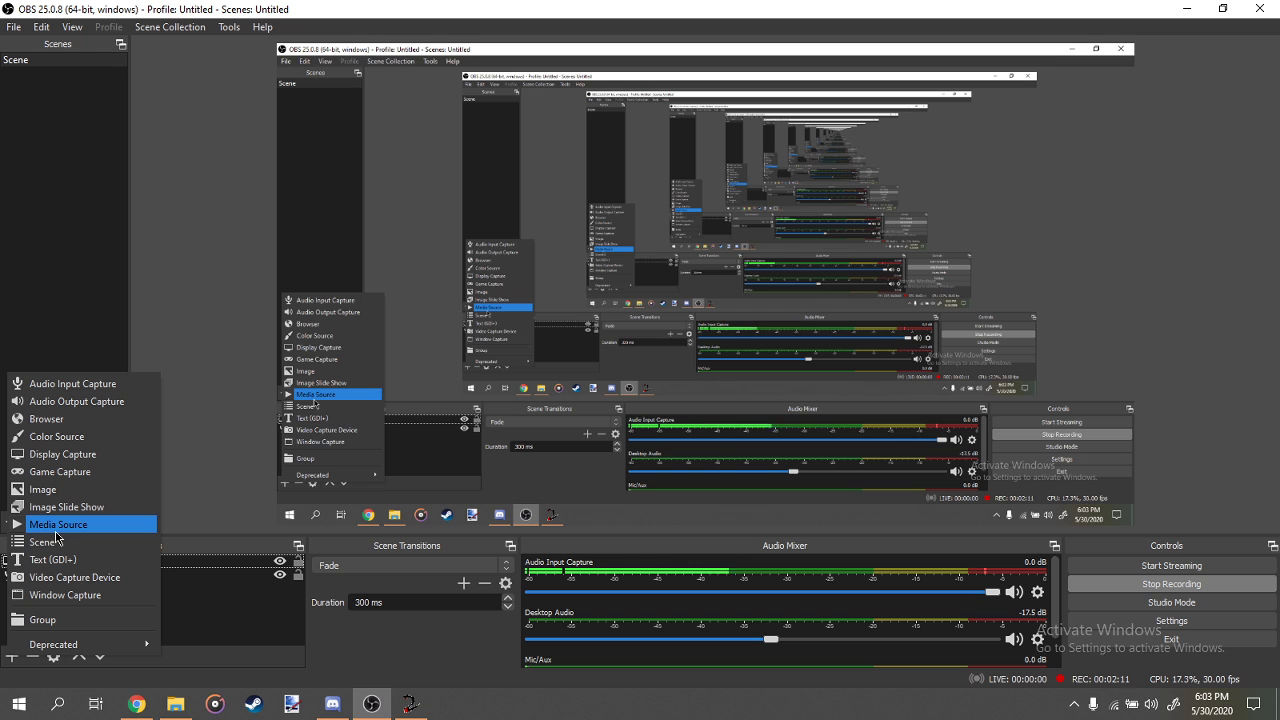
pyautogui.click(74, 577)
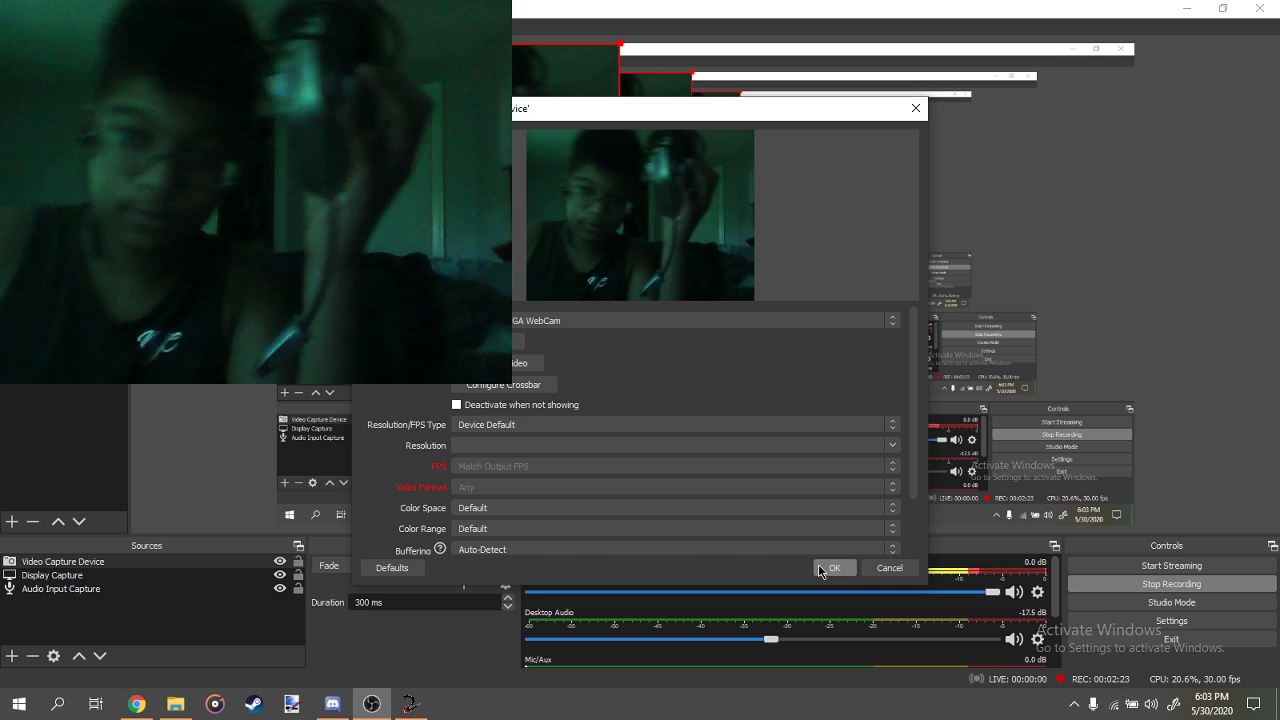
# Close the webcam properties, minimize OBS, and center the game window.
pyautogui.click(890, 568)
pyautogui.click(1187, 8)
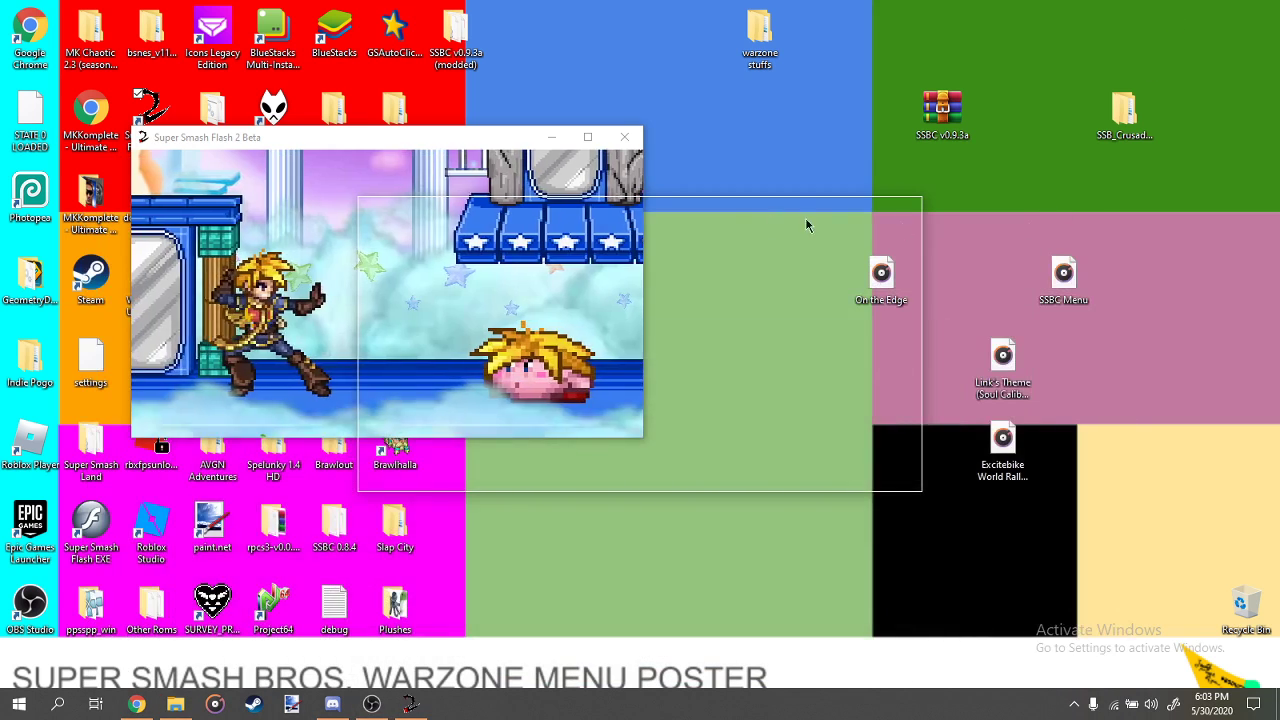
pyautogui.moveTo(432, 143); pyautogui.dragTo(607, 180)
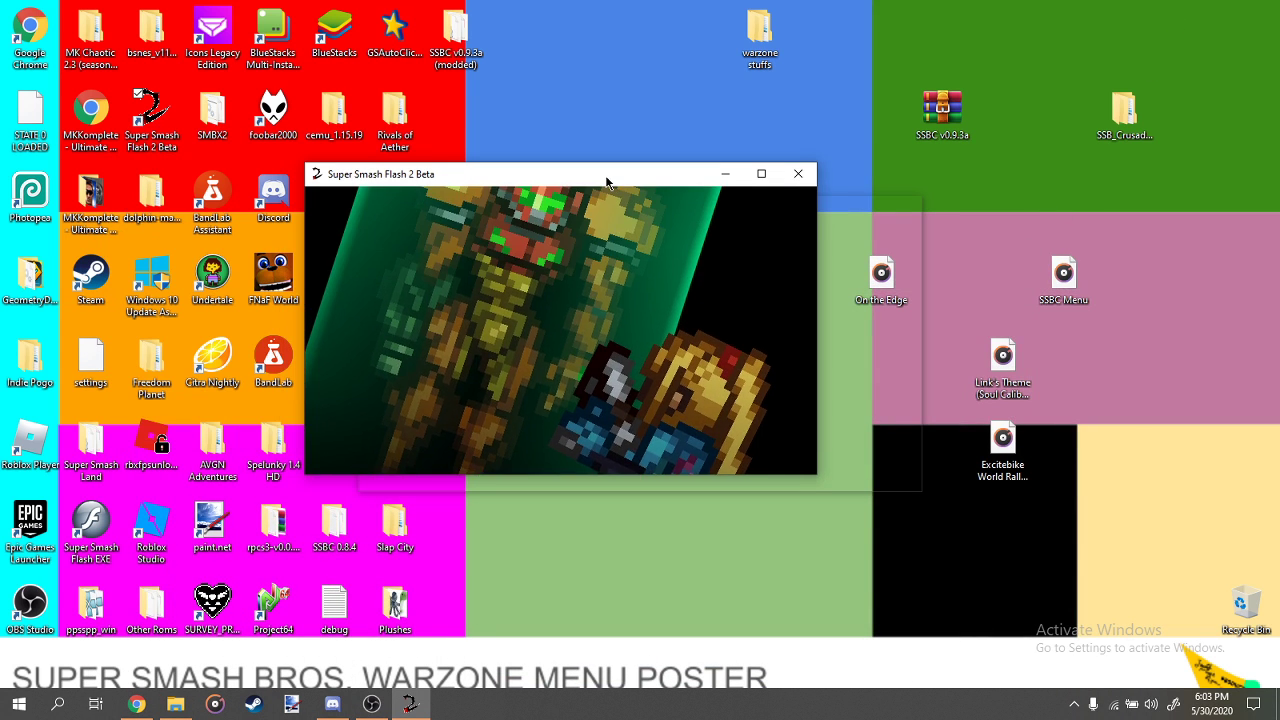
# Bring up the Steam library and dismiss its 'Using a controller?' prompt.
pyautogui.rightClick(253, 704)
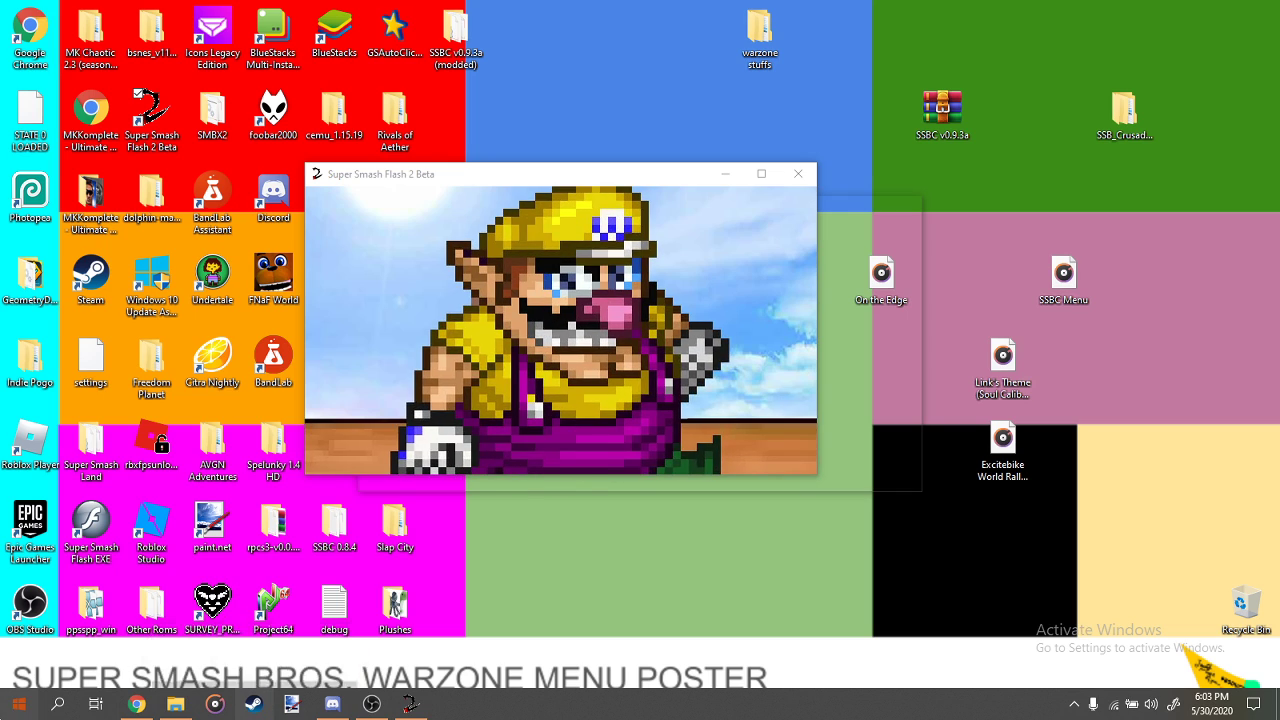
pyautogui.press('super')
pyautogui.click(253, 704)
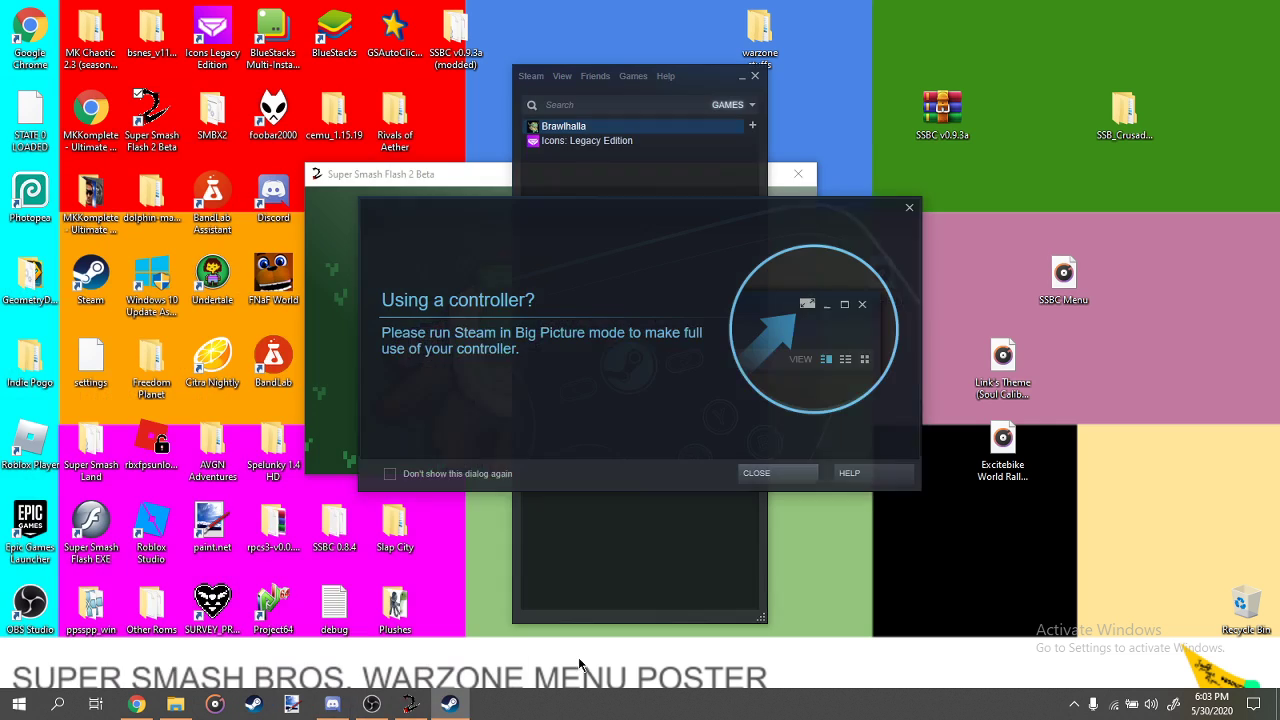
pyautogui.click(757, 473)
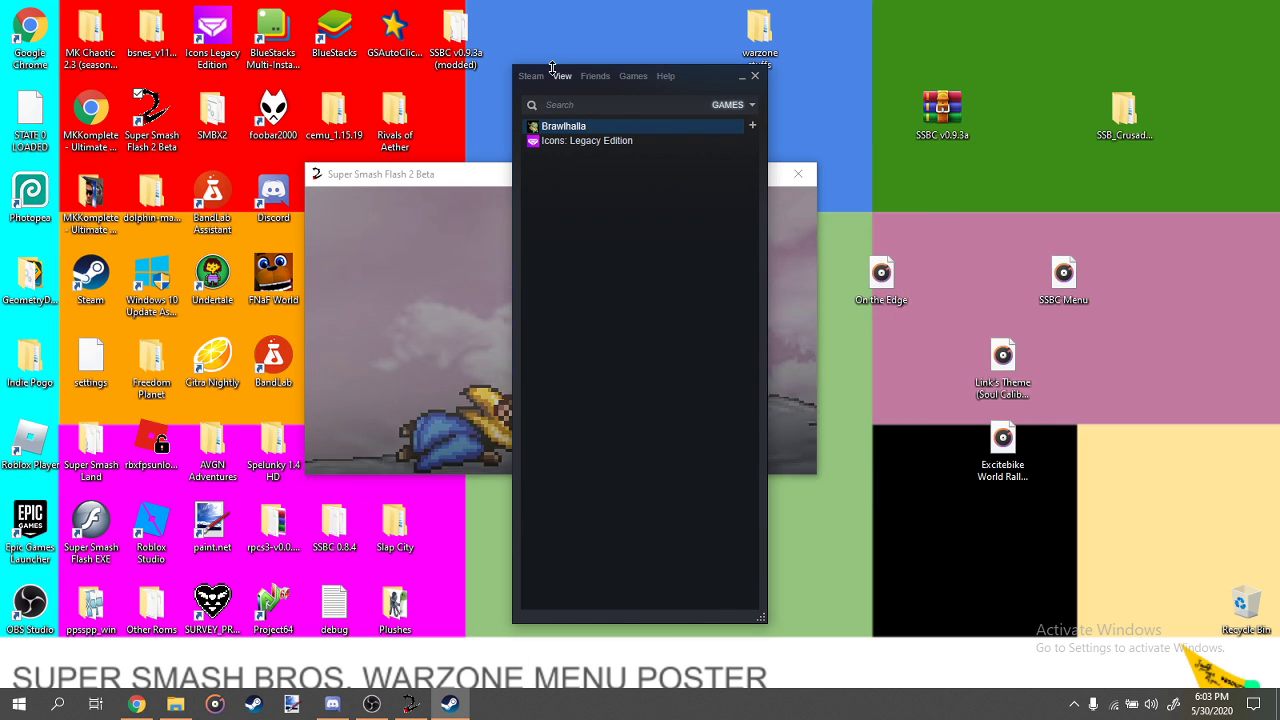
# Close the Steam window and launch Task Manager from a Windows search.
pyautogui.click(755, 78)
pyautogui.click(19, 704)
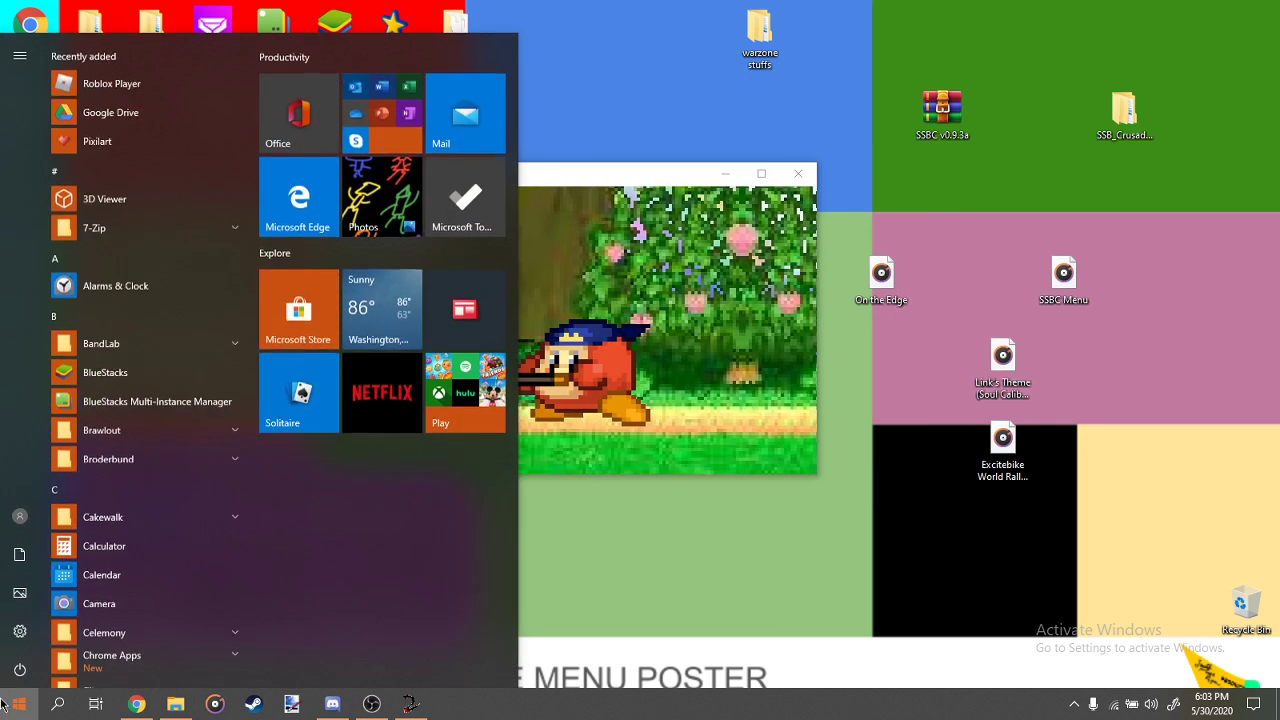
pyautogui.press('Escape')
pyautogui.press('super')
pyautogui.write('sstwe')
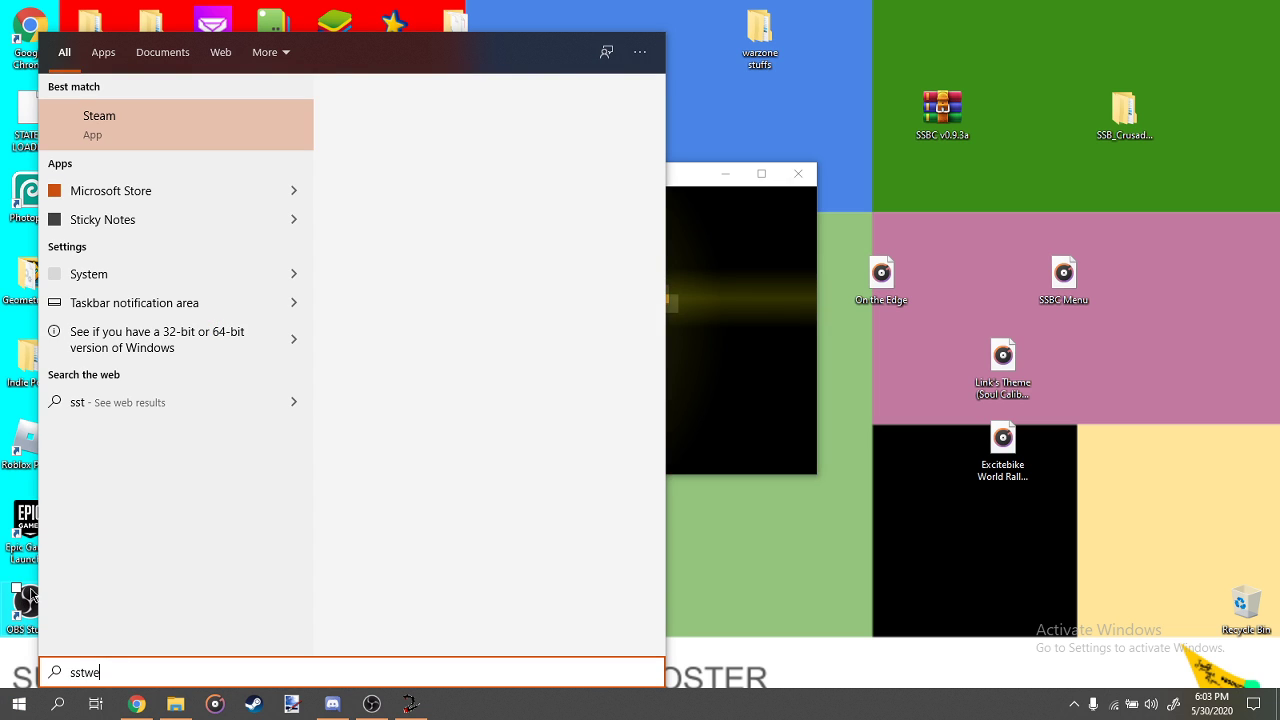
pyautogui.press('BackSpace')
pyautogui.press('BackSpace')
pyautogui.press('BackSpace')
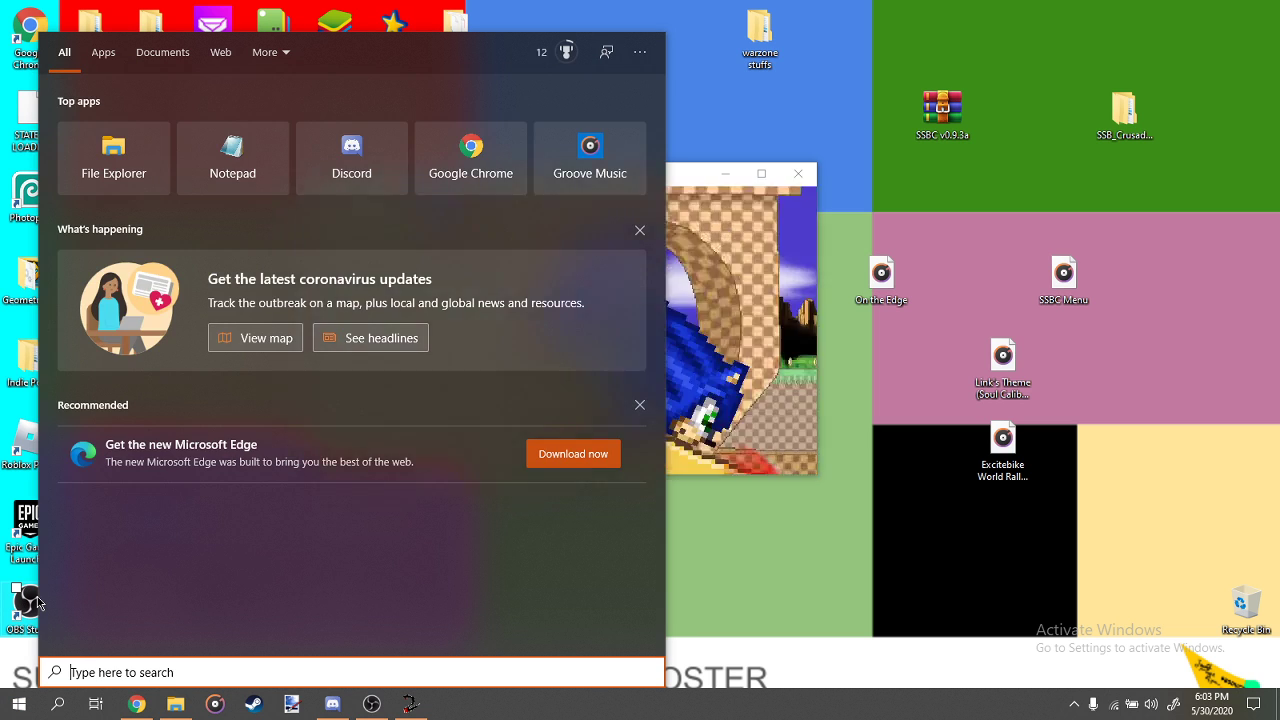
pyautogui.write('end task')
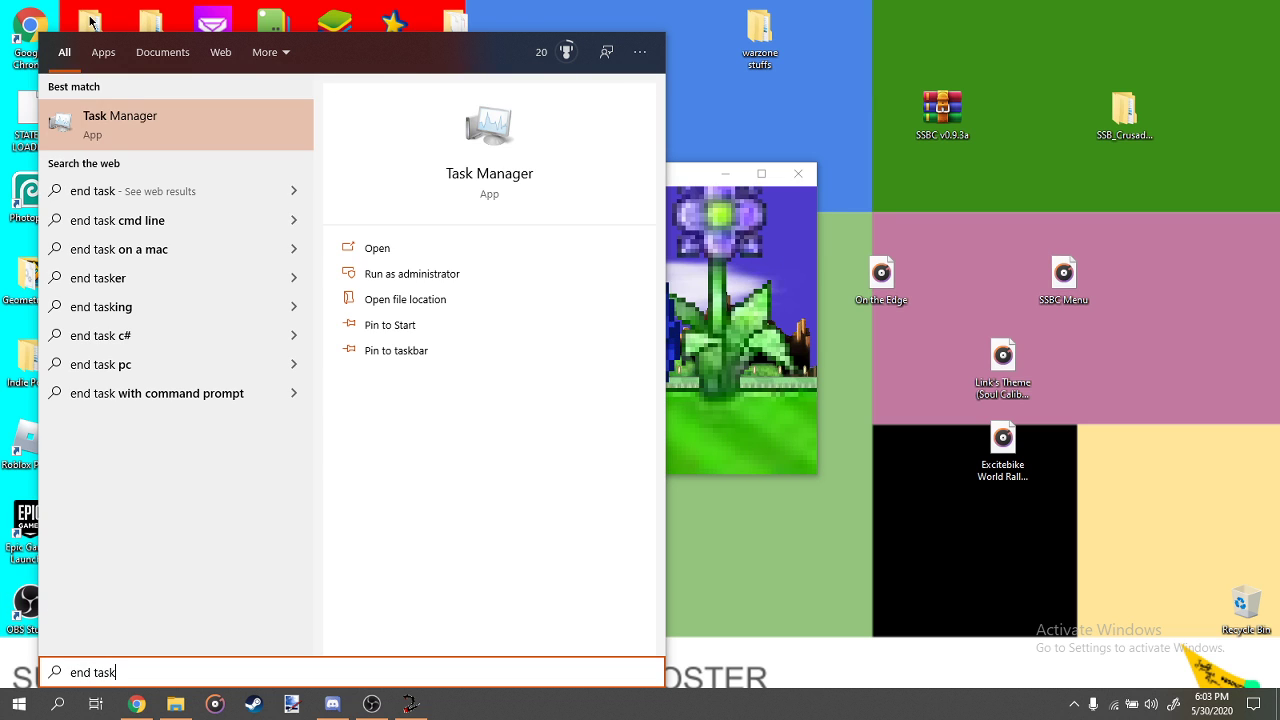
pyautogui.click(100, 120)
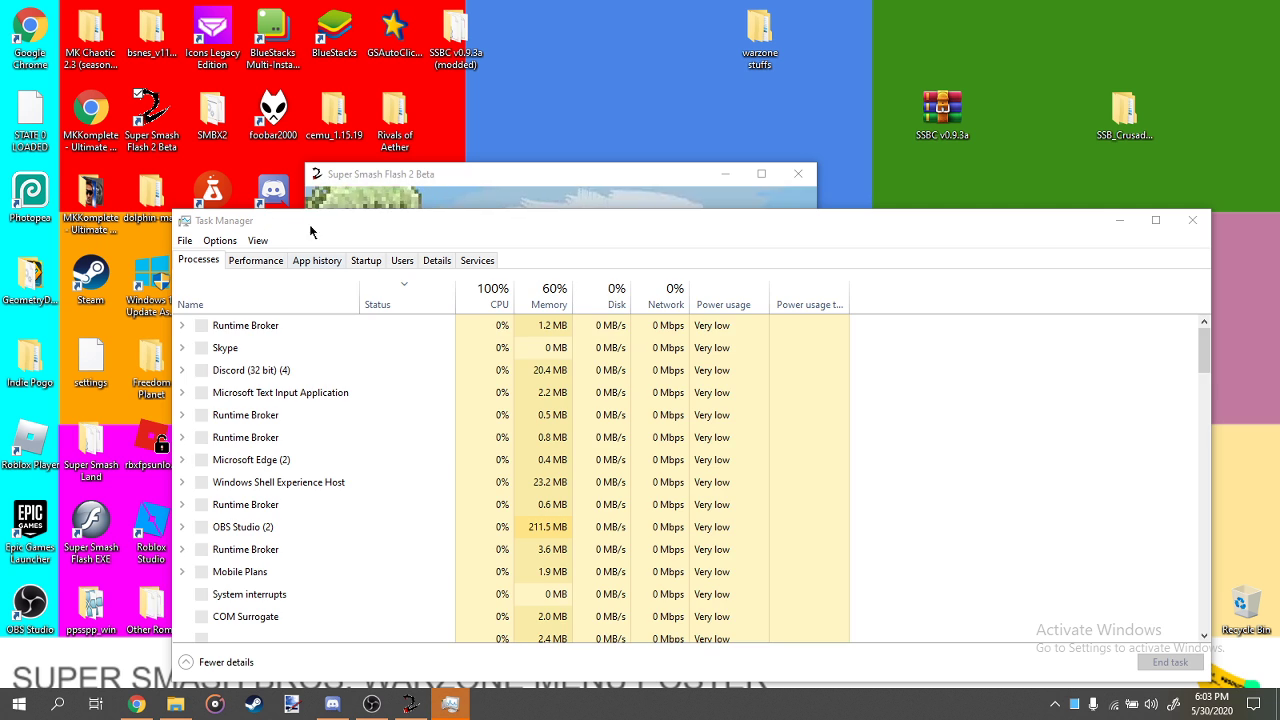
pyautogui.scroll(-2, 290, 453)
pyautogui.scroll(2, 290, 453)
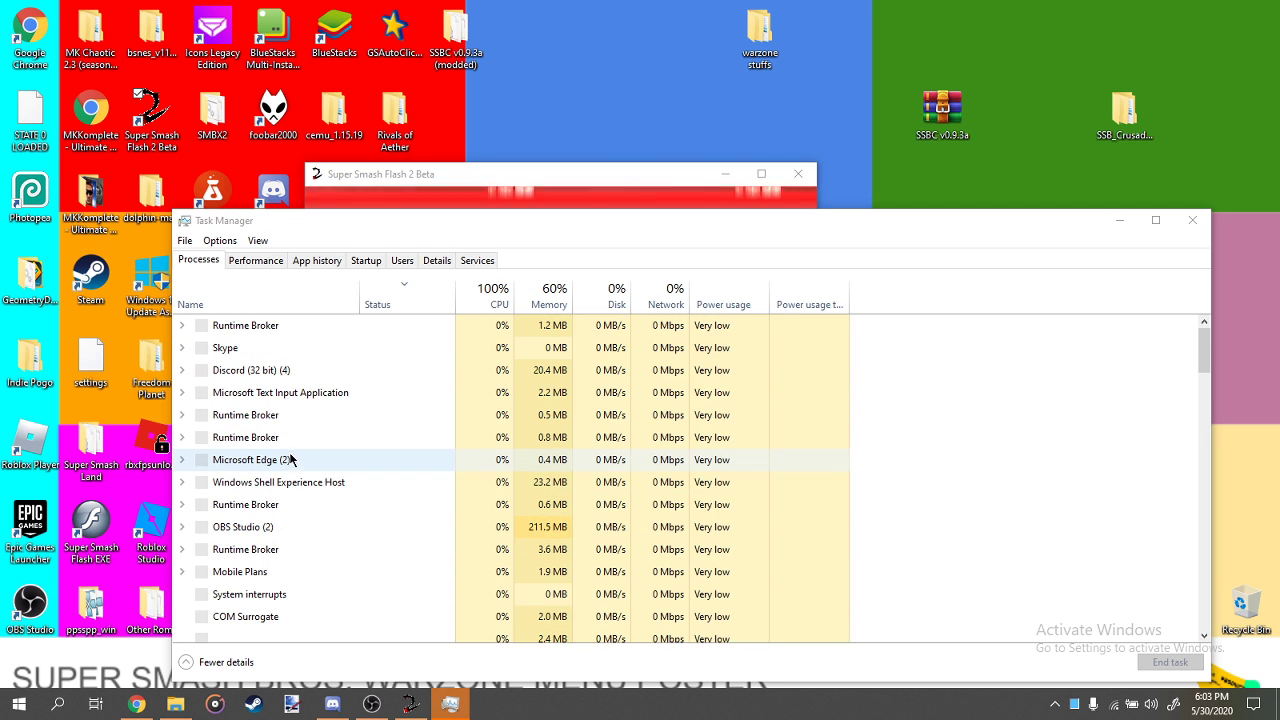
pyautogui.scroll(-3, 290, 453)
pyautogui.scroll(3, 290, 453)
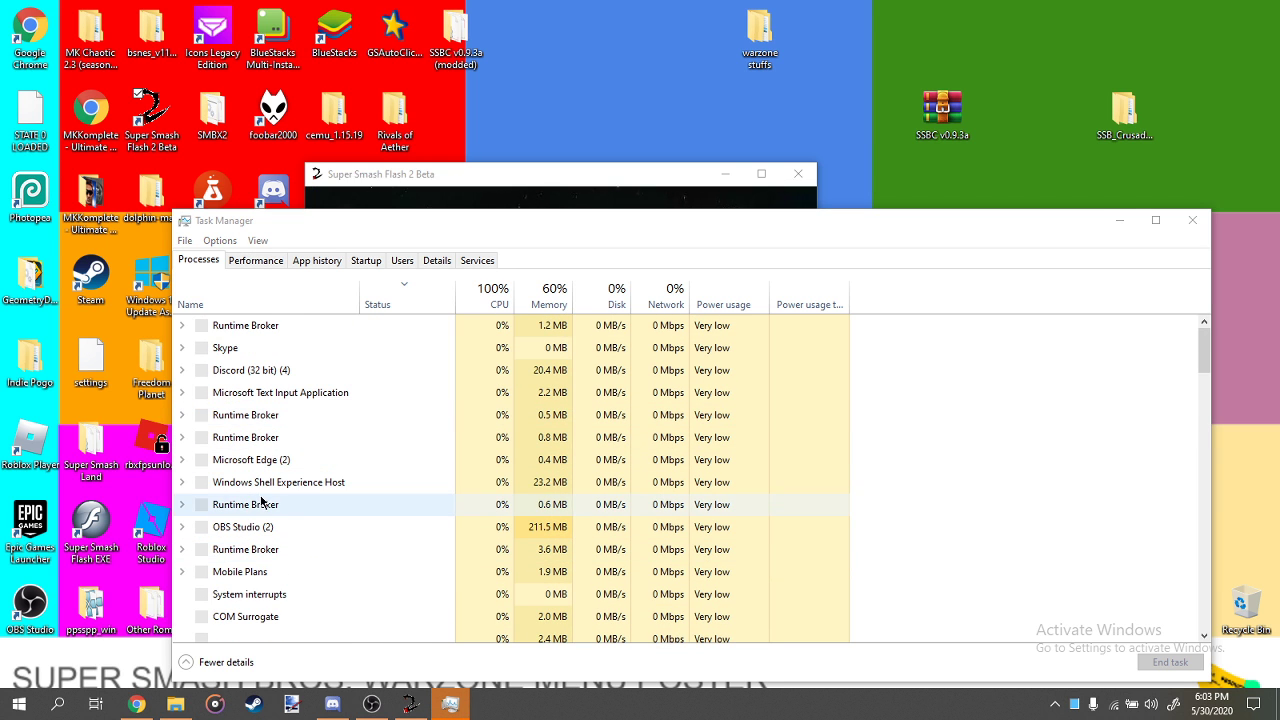
pyautogui.scroll(-4, 279, 506)
pyautogui.scroll(-2, 279, 480)
pyautogui.scroll(-4, 280, 440)
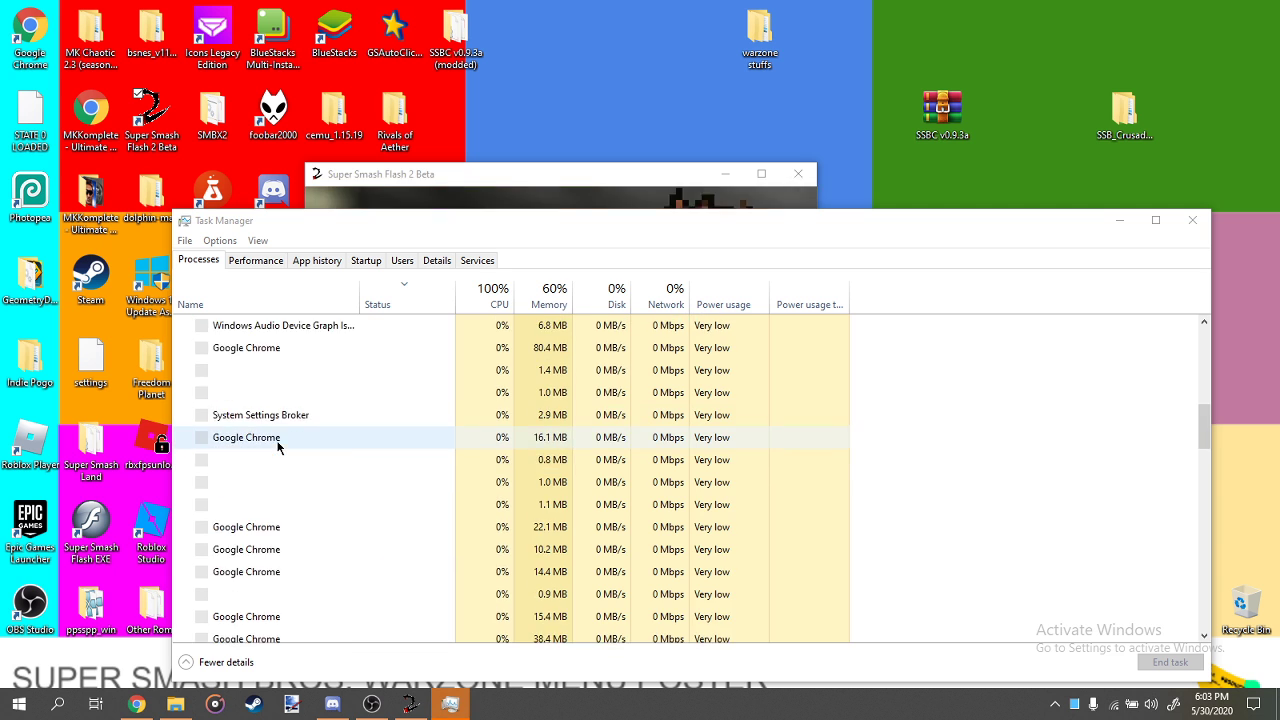
pyautogui.scroll(-2, 280, 440)
pyautogui.scroll(-3, 280, 443)
pyautogui.scroll(-3, 280, 443)
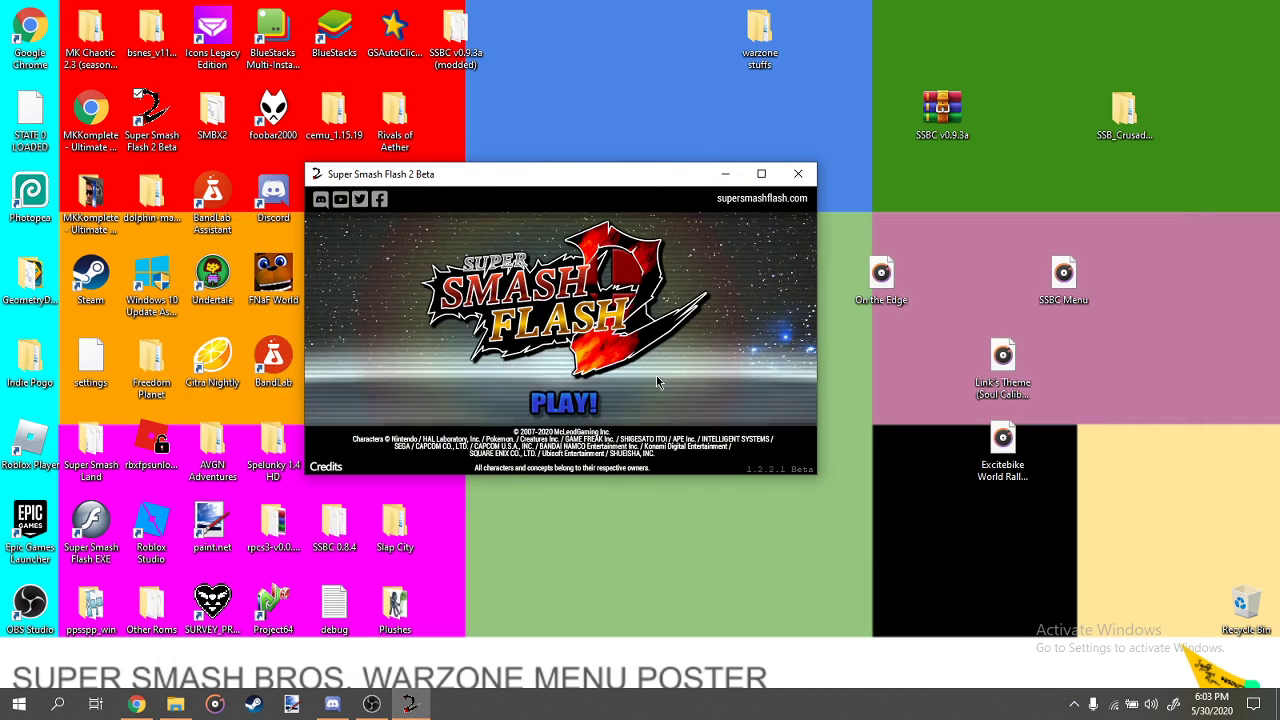
# Switch player 1's input device to GameCube Controller Adapter 1 under Options > Controls.
pyautogui.moveTo(660, 176)
pyautogui.mouseDown()
pyautogui.moveTo(724, 152)
pyautogui.moveTo(872, 144)
pyautogui.mouseUp()
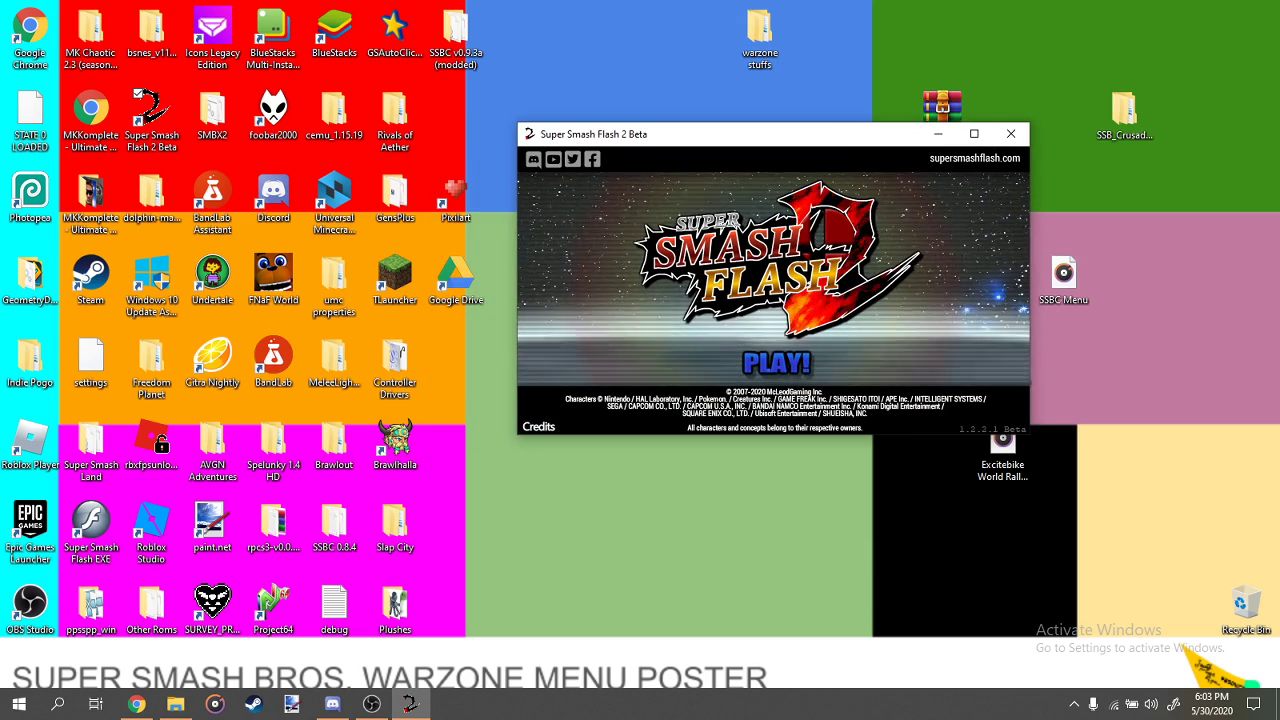
pyautogui.click(754, 372)
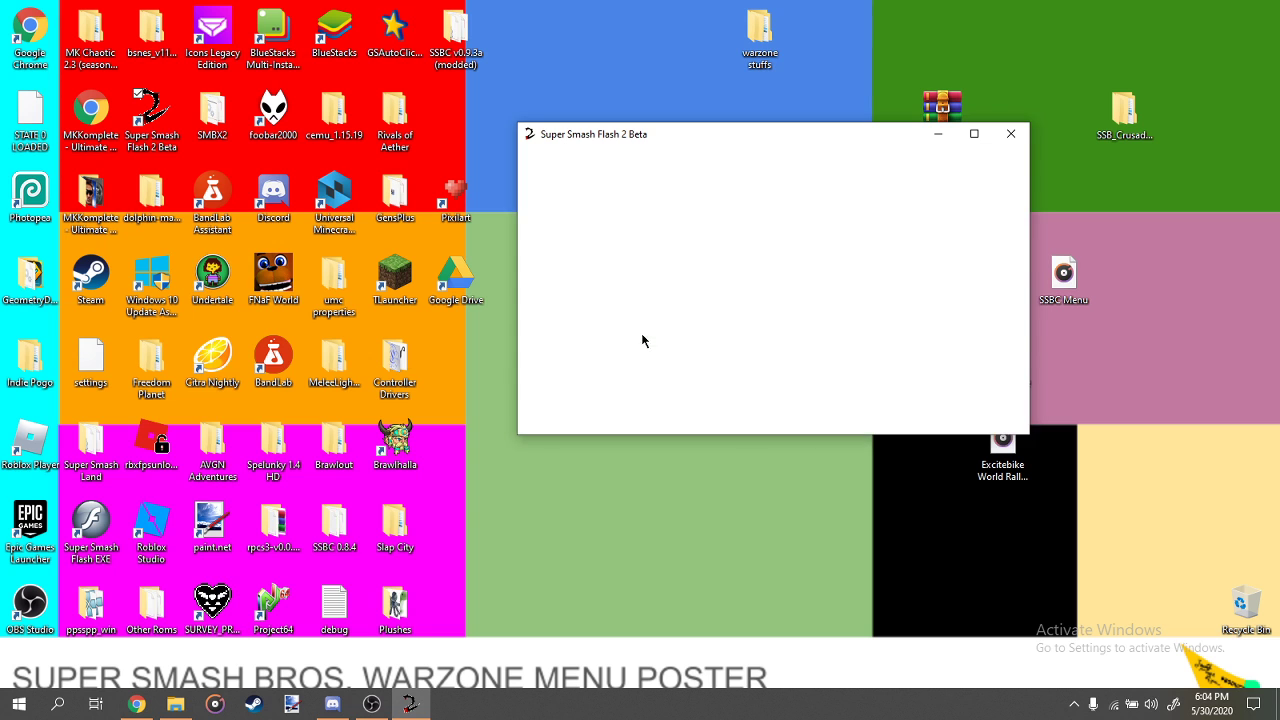
pyautogui.click(803, 305)
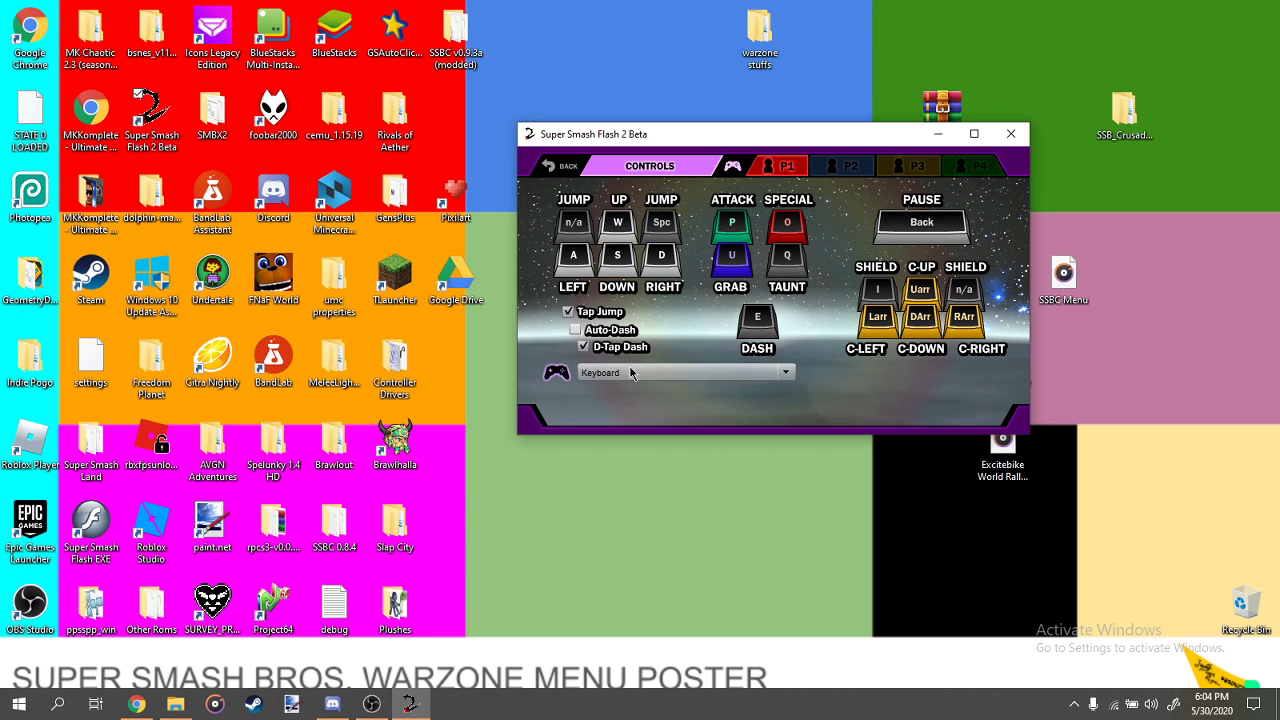
pyautogui.click(600, 372)
pyautogui.click(643, 307)
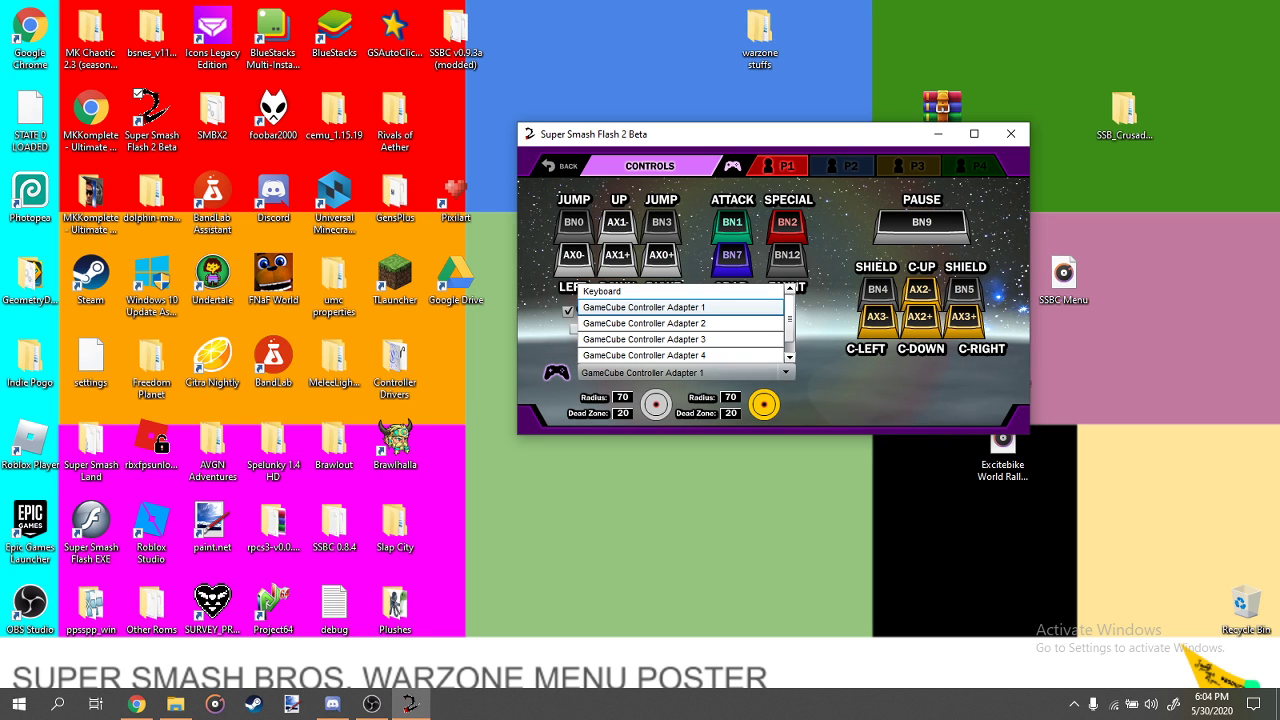
pyautogui.press('Up')
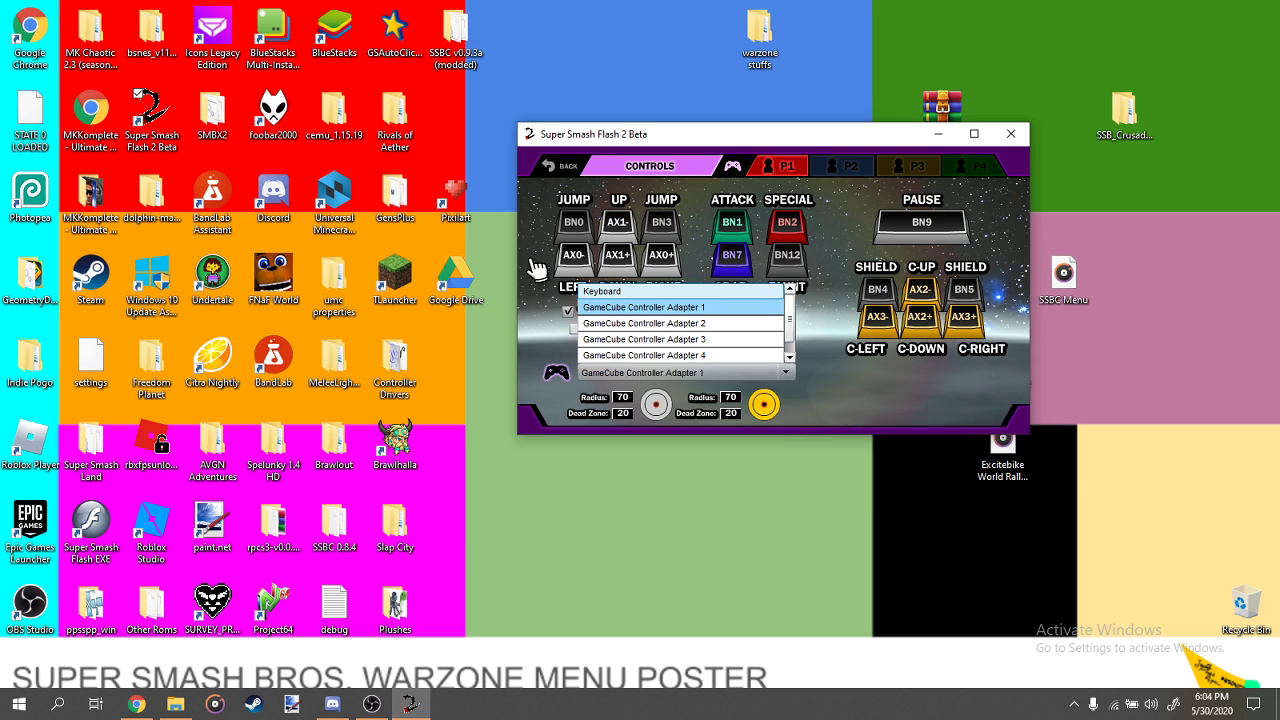
pyautogui.click(633, 190)
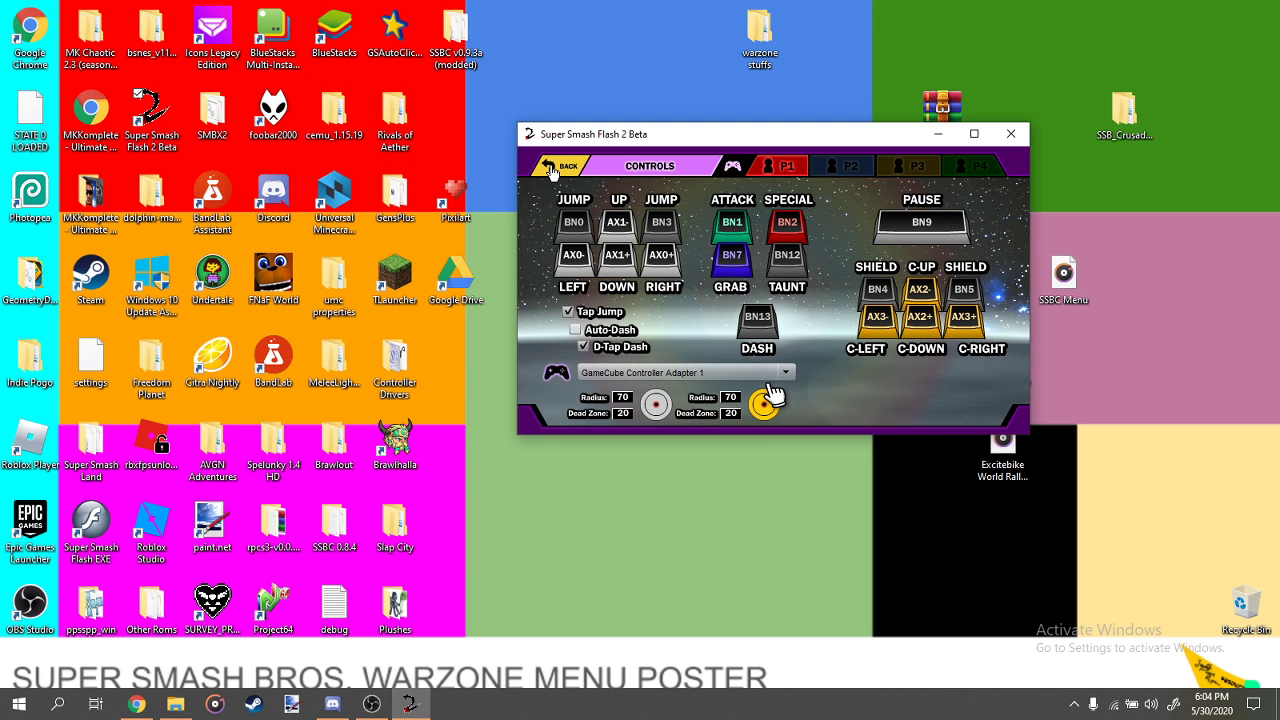
# Return to the main menu, then open and close the News Feed.
pyautogui.press('BackSpace')
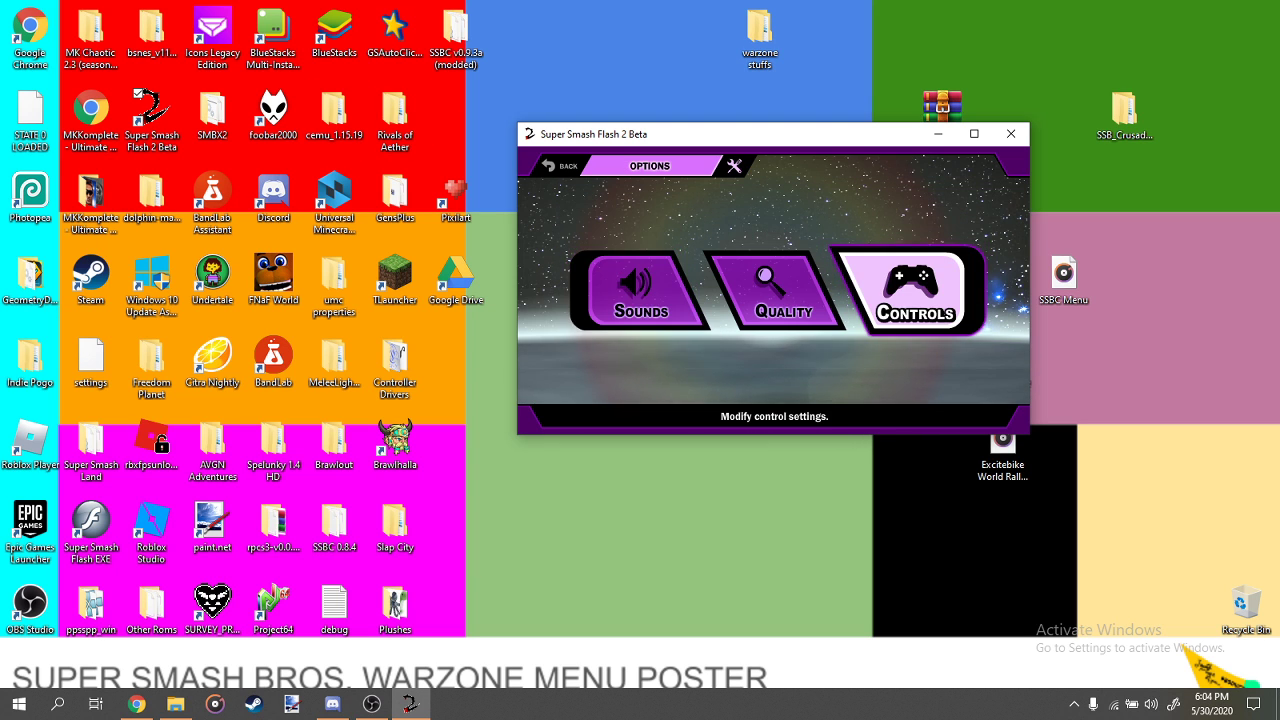
pyautogui.press('Left')
pyautogui.press('BackSpace')
pyautogui.press('Right')
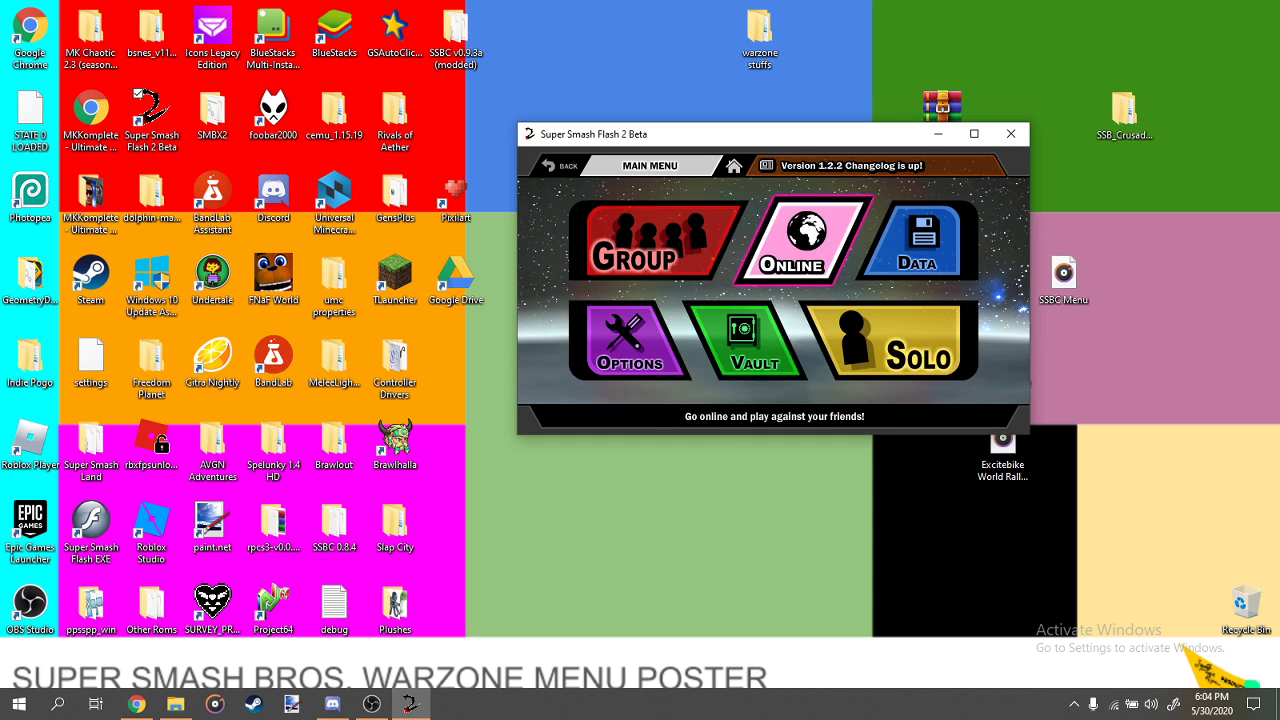
pyautogui.press('Up')
pyautogui.press('Return')
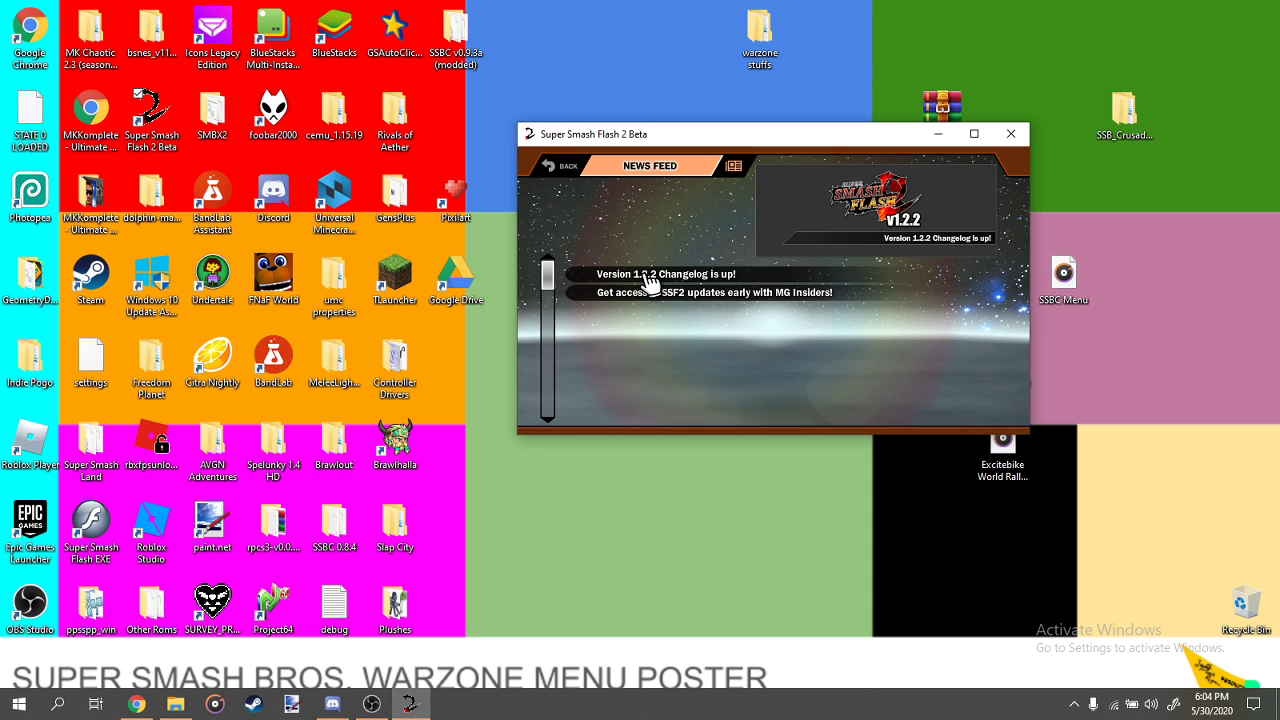
pyautogui.click(556, 172)
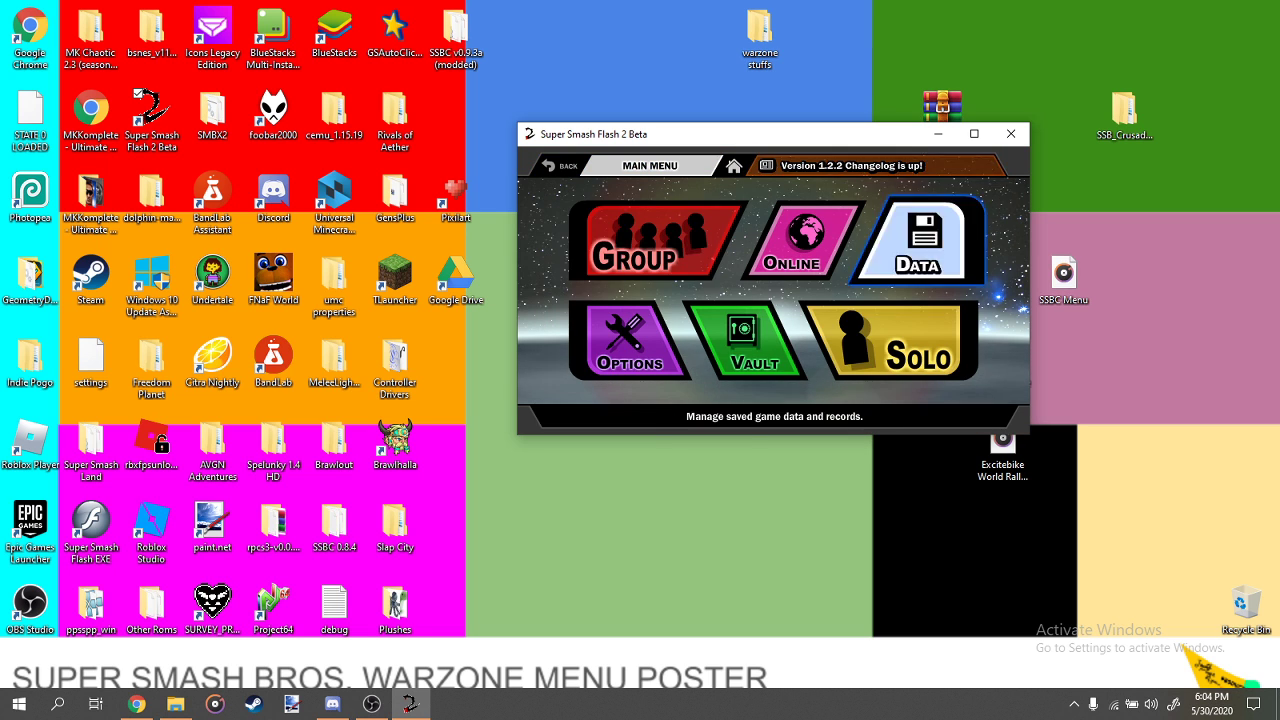
# Highlight Group on the main menu and make the game window fullscreen.
pyautogui.press('Left')
pyautogui.press('Down')
pyautogui.press('Left')
pyautogui.press('Up')
pyautogui.press('Right')
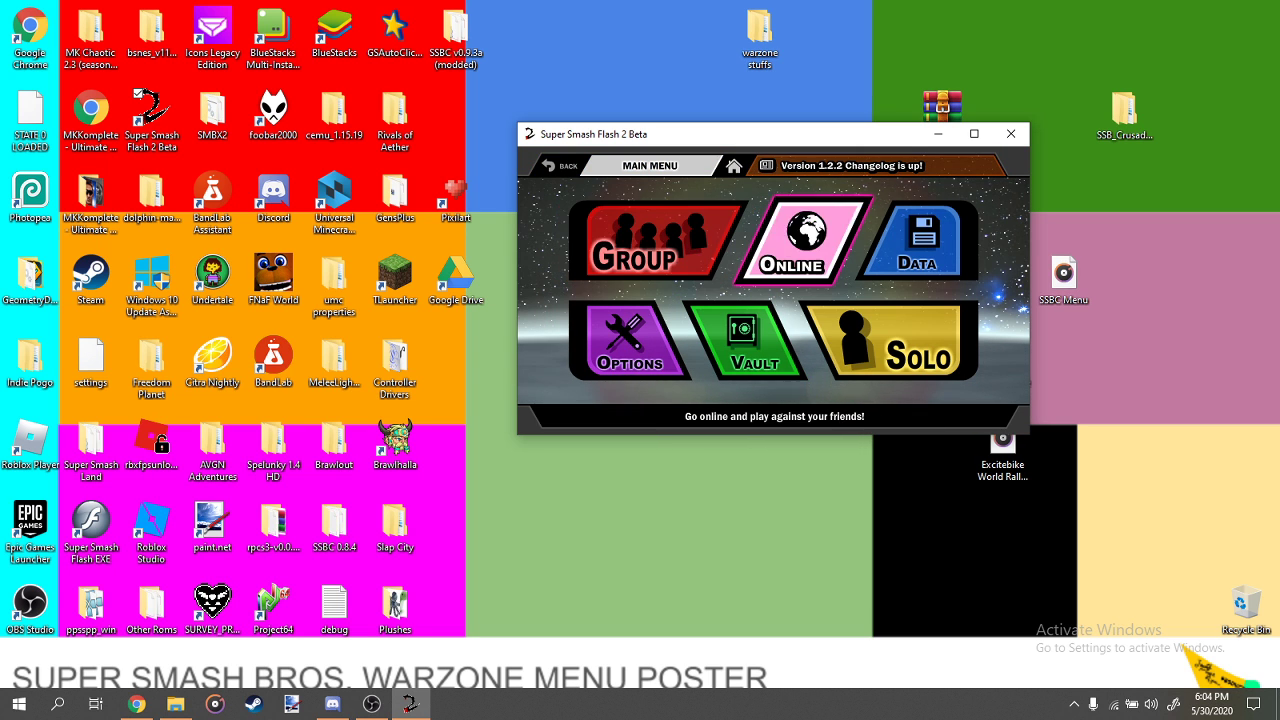
pyautogui.press('Left')
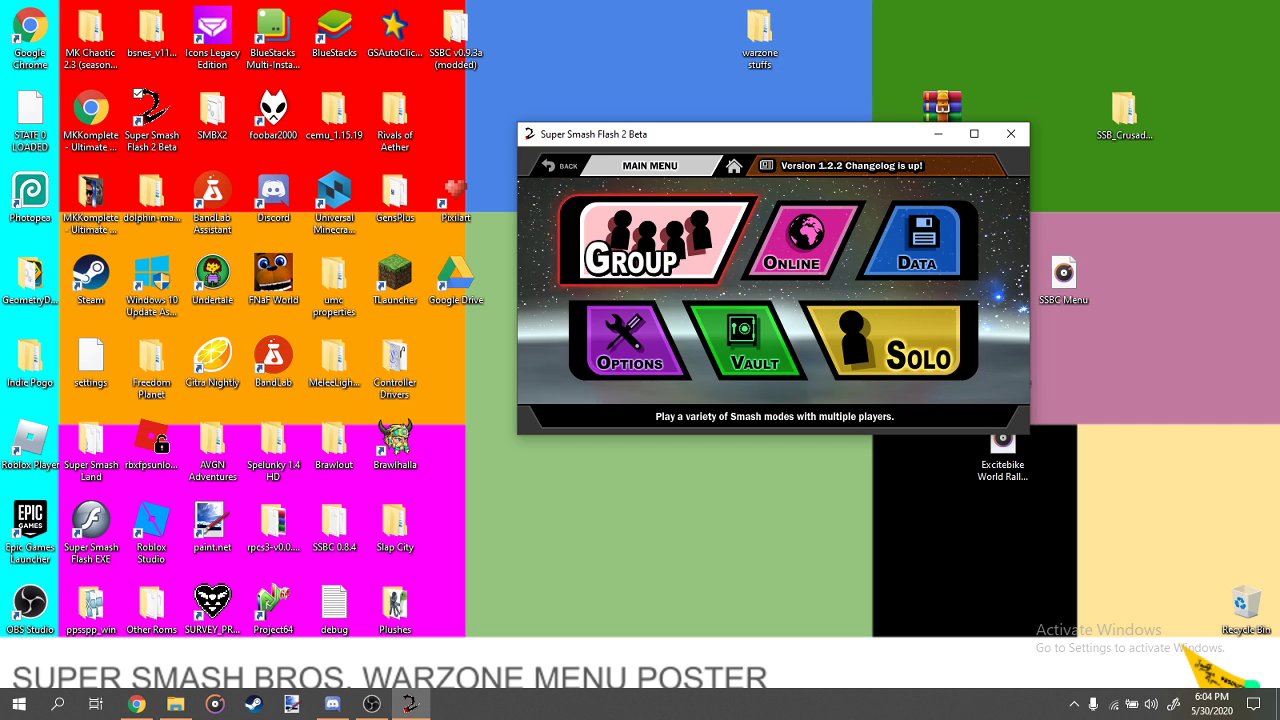
pyautogui.press('Down')
pyautogui.press('Right')
pyautogui.press('Right')
pyautogui.press('Left')
pyautogui.press('Up')
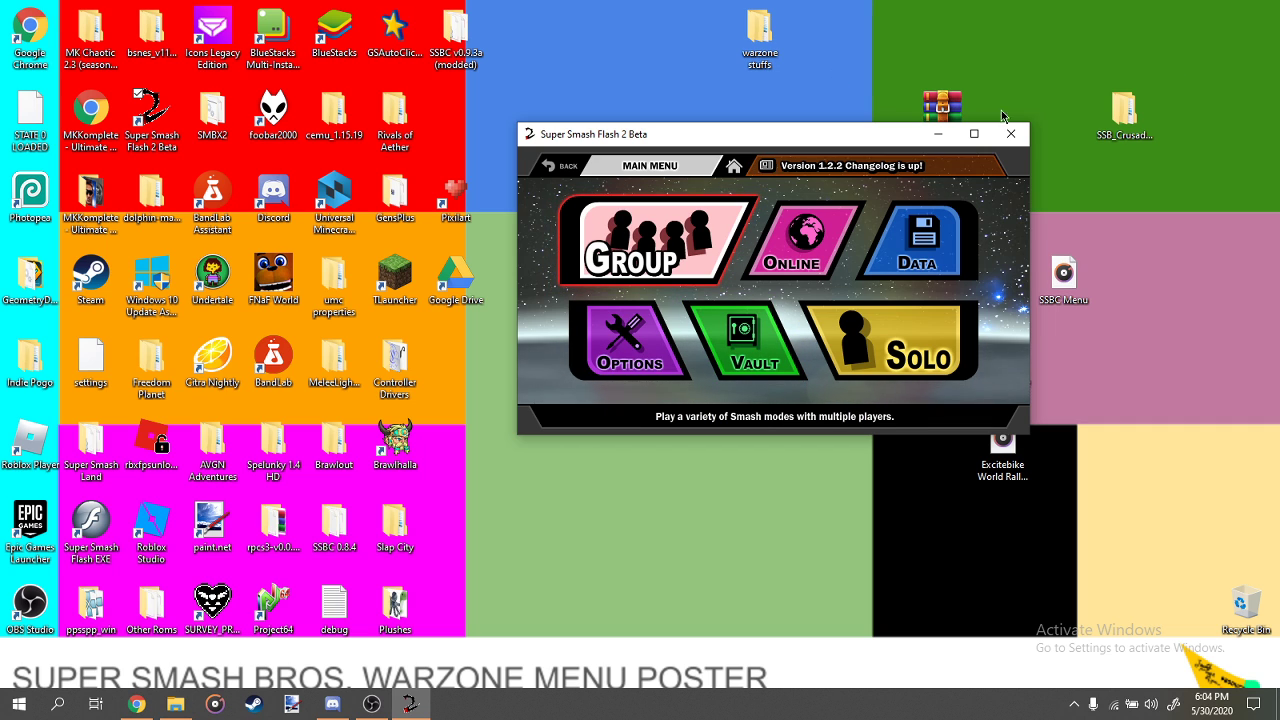
pyautogui.doubleClick(663, 142)
# Start Group > Smash to reach Free For All character select.
pyautogui.press('Left')
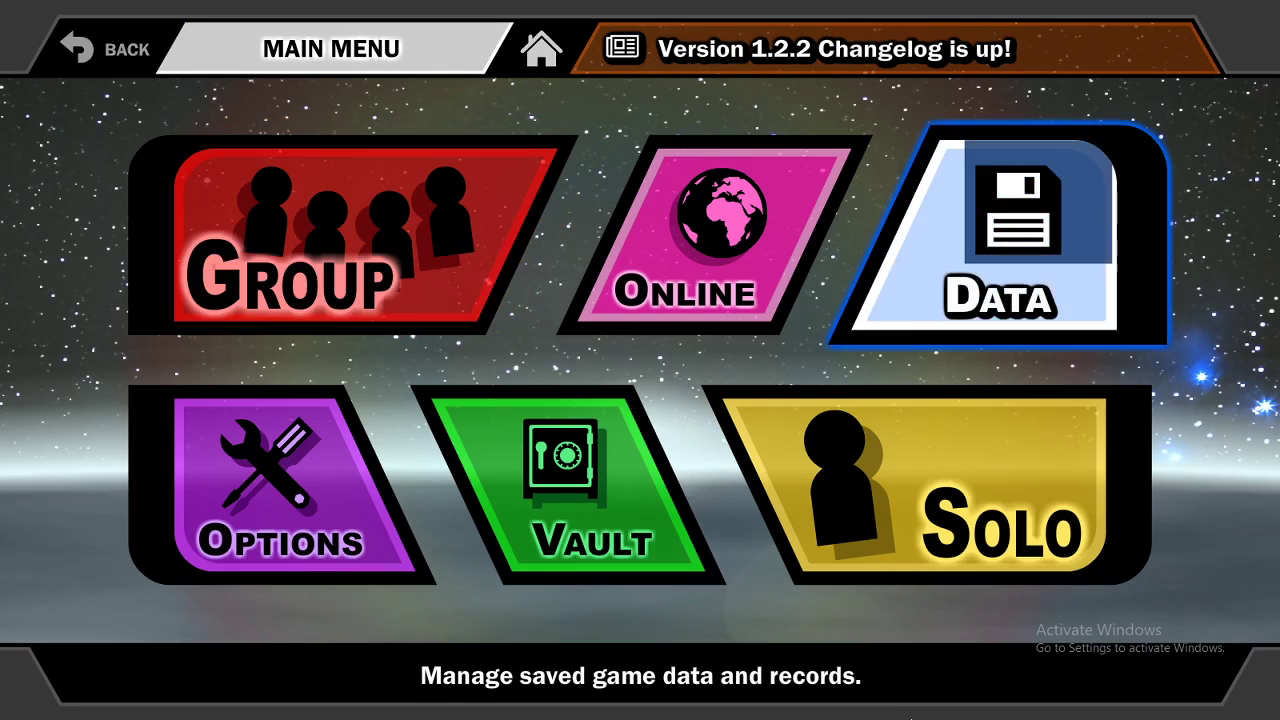
pyautogui.press('Down')
pyautogui.press('Up')
pyautogui.press('Left')
pyautogui.press('Return')
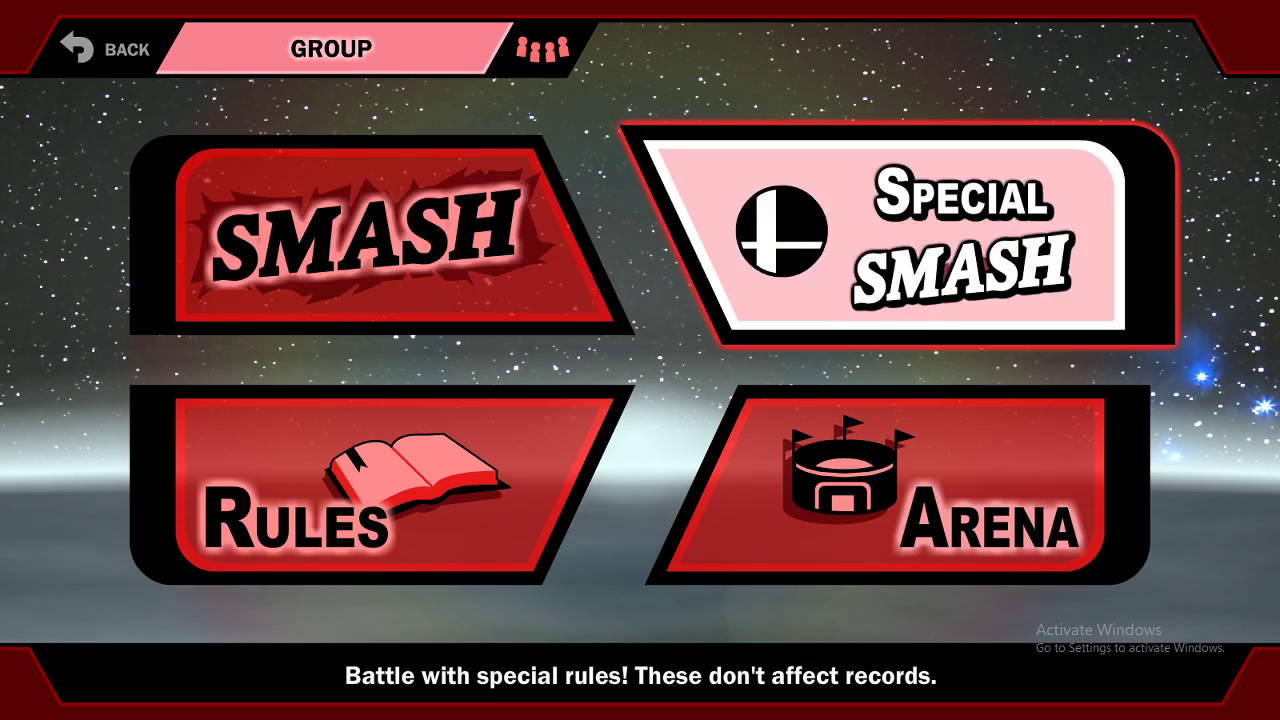
pyautogui.press('Left')
pyautogui.press('Return')
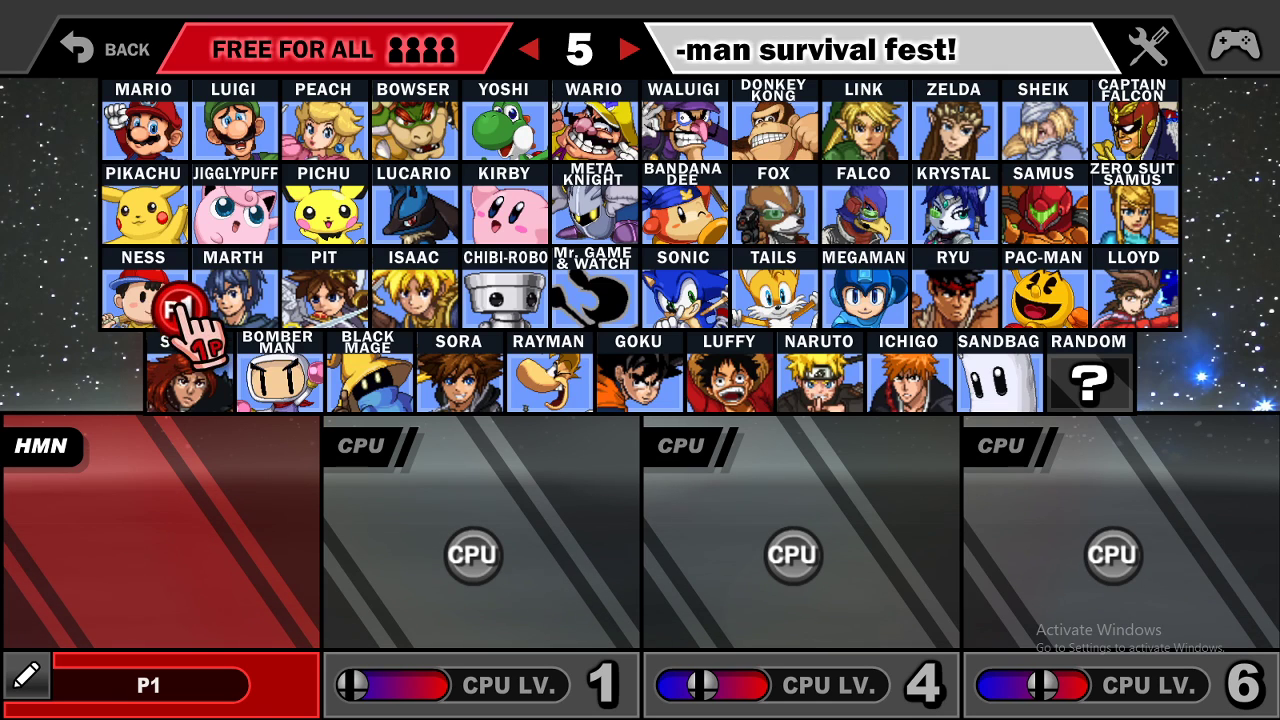
# Pick Simon on the Smash character select, then back out.
pyautogui.press('Down')
pyautogui.press('Return')
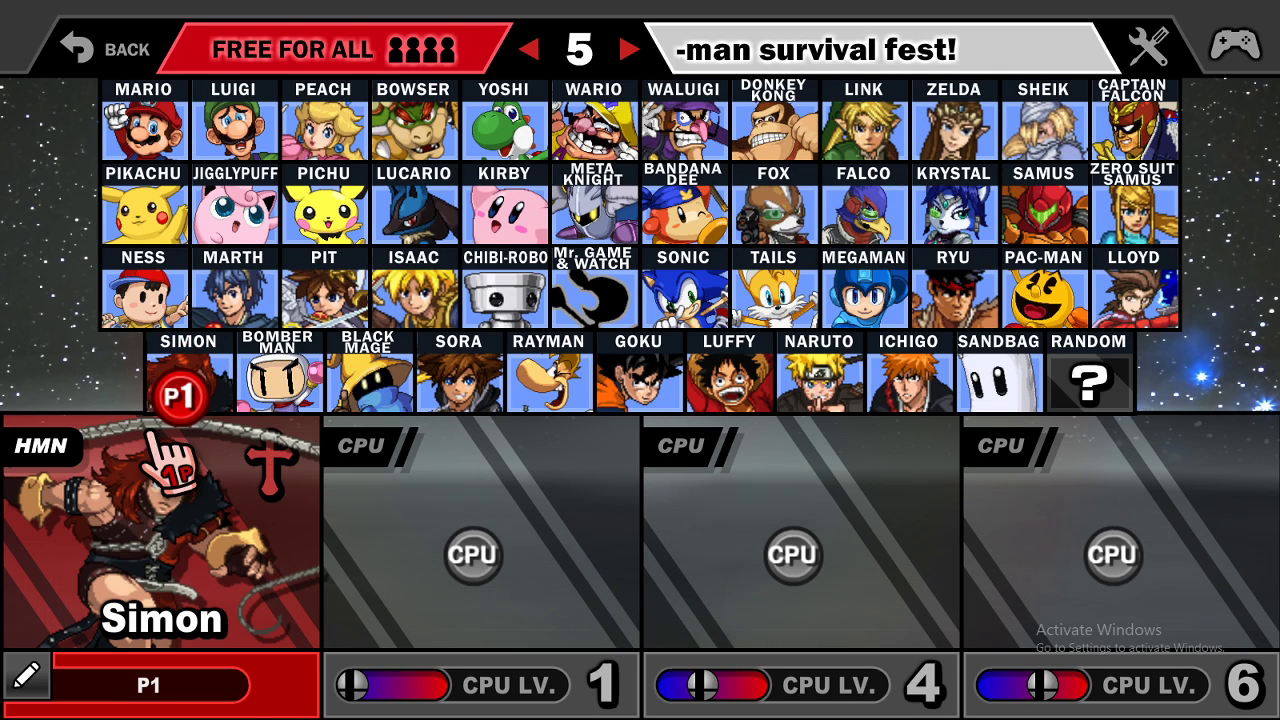
pyautogui.press('Up')
pyautogui.press('Escape')
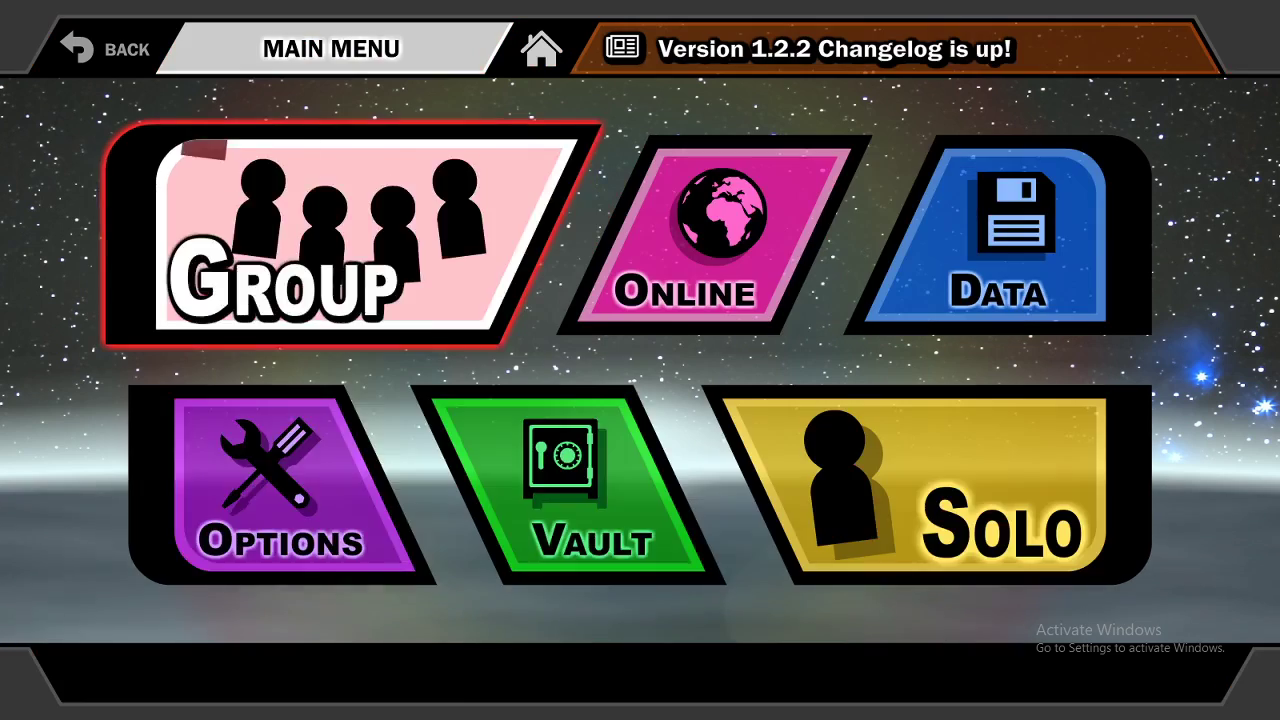
# Enter Solo > Training character selection from the main menu.
pyautogui.press('Down')
pyautogui.press('Left')
pyautogui.press('Right')
pyautogui.press('Right')
pyautogui.press('Return')
pyautogui.press('Down')
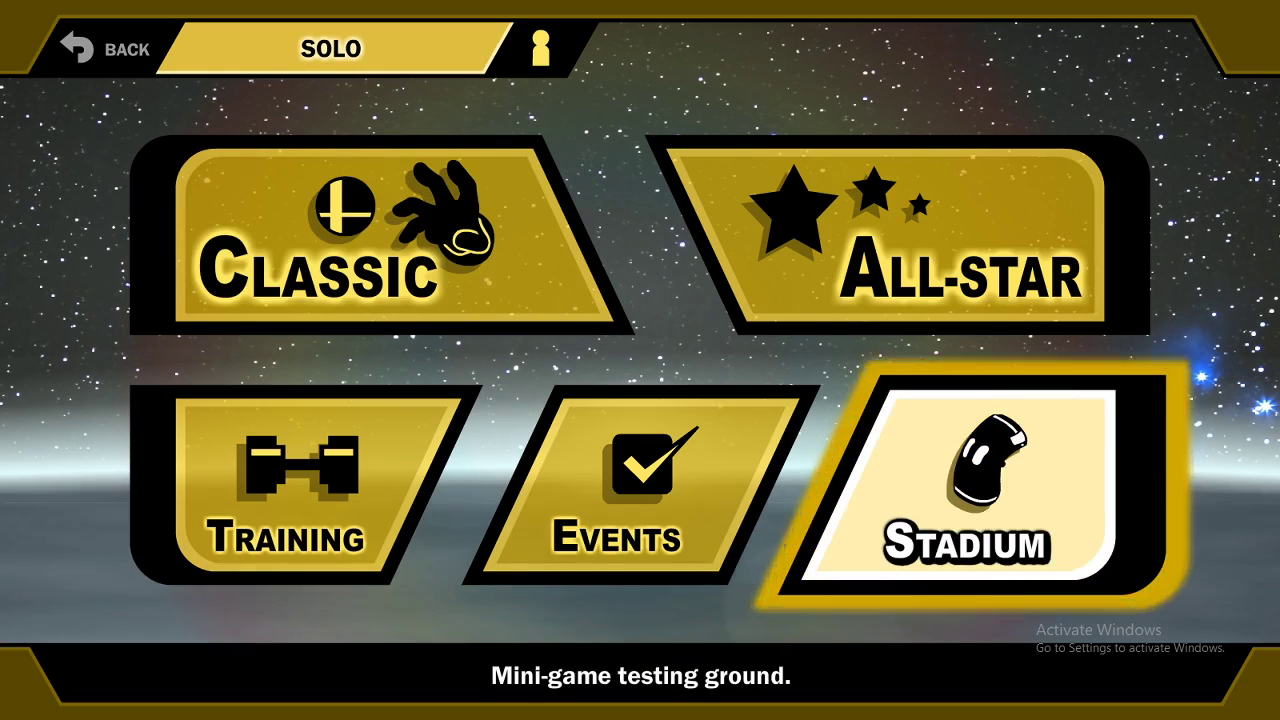
pyautogui.press('Left')
pyautogui.press('Left')
pyautogui.press('Return')
# Choose Simon for player 1 and cycle through his costume colours.
pyautogui.press('Up')
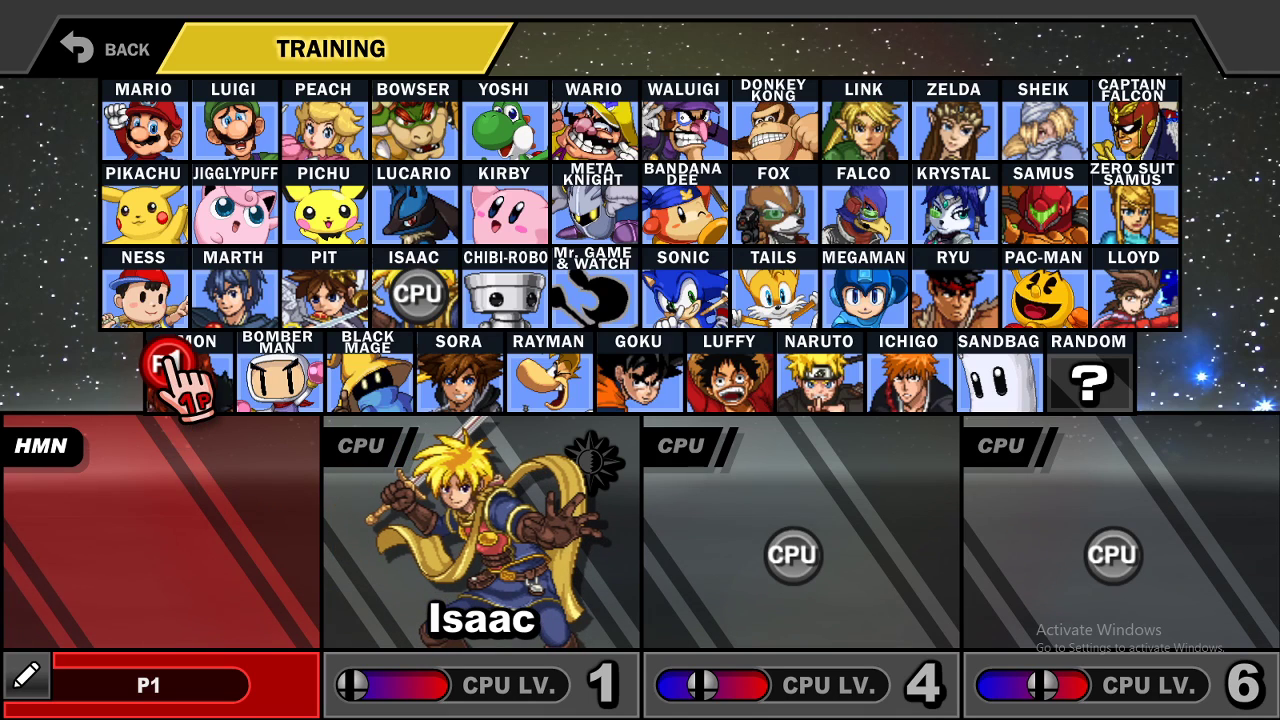
pyautogui.press('Return')
pyautogui.press('p')
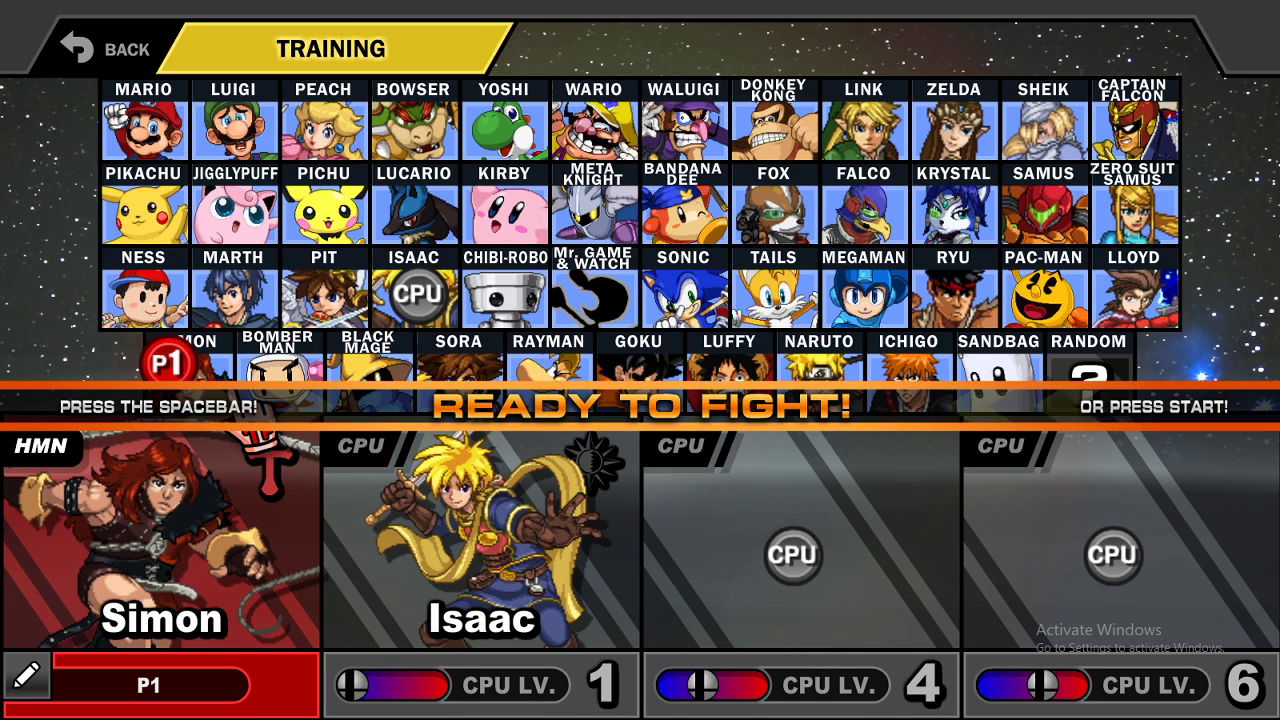
pyautogui.press('p')
pyautogui.press('p')
pyautogui.press('p')
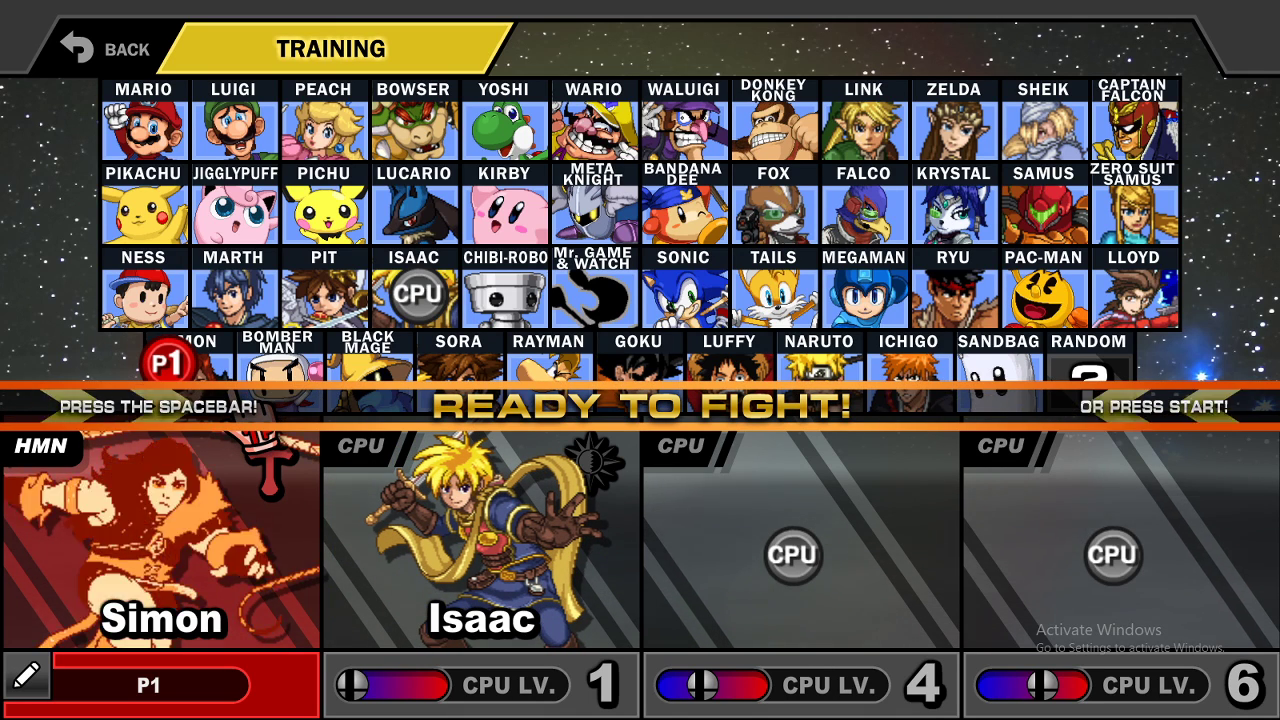
pyautogui.press('p')
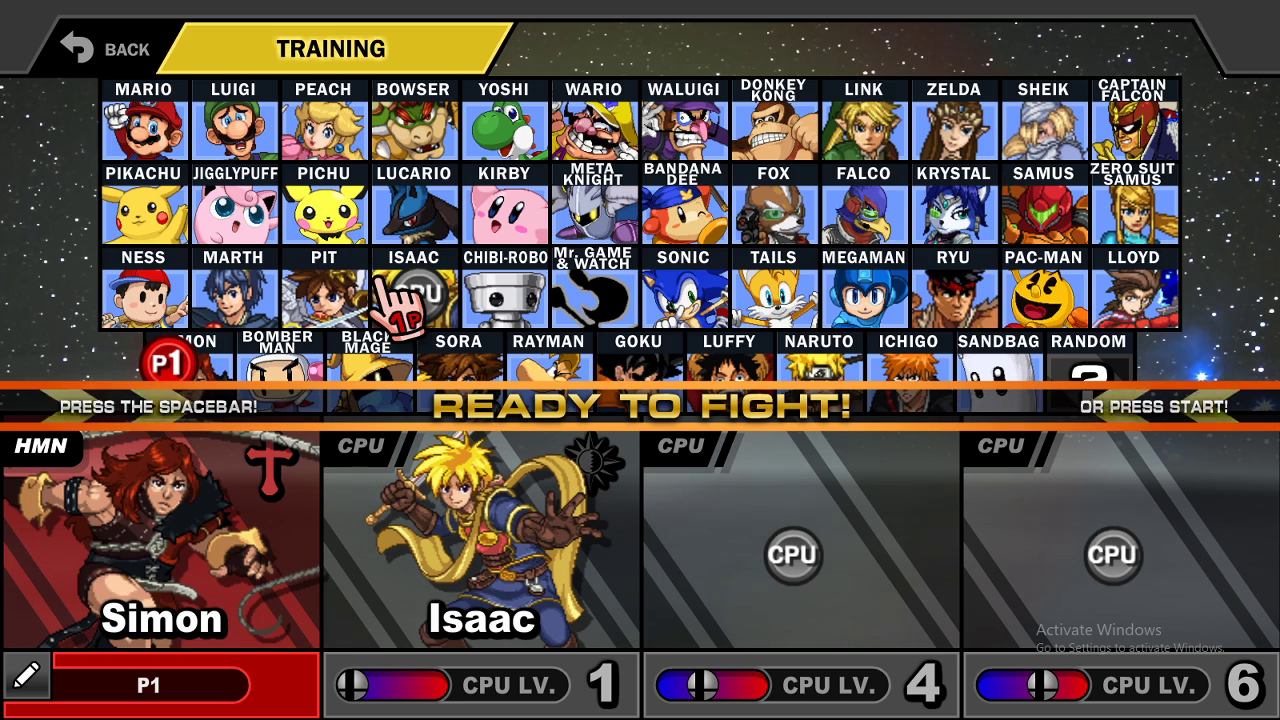
# Try Wario and Bandana Dee as the CPU, then settle on Waluigi.
pyautogui.moveTo(417, 290); pyautogui.dragTo(600, 120)
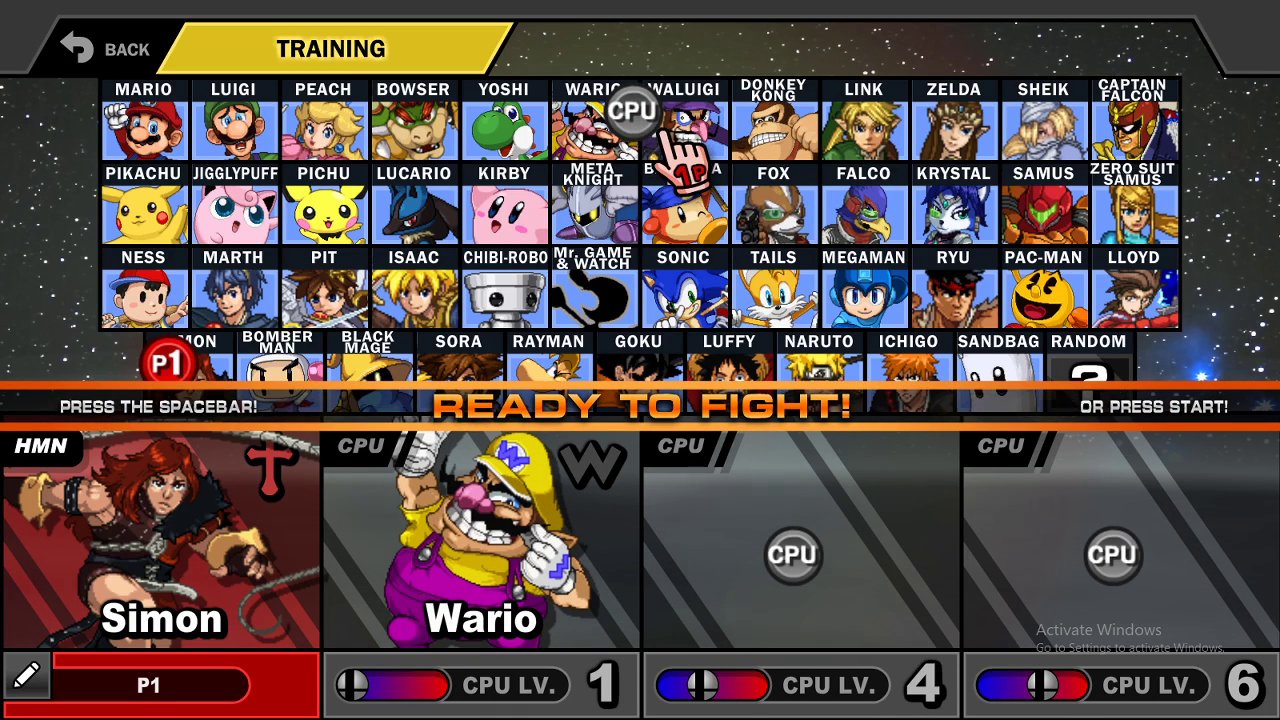
pyautogui.moveTo(630, 110); pyautogui.dragTo(683, 200)
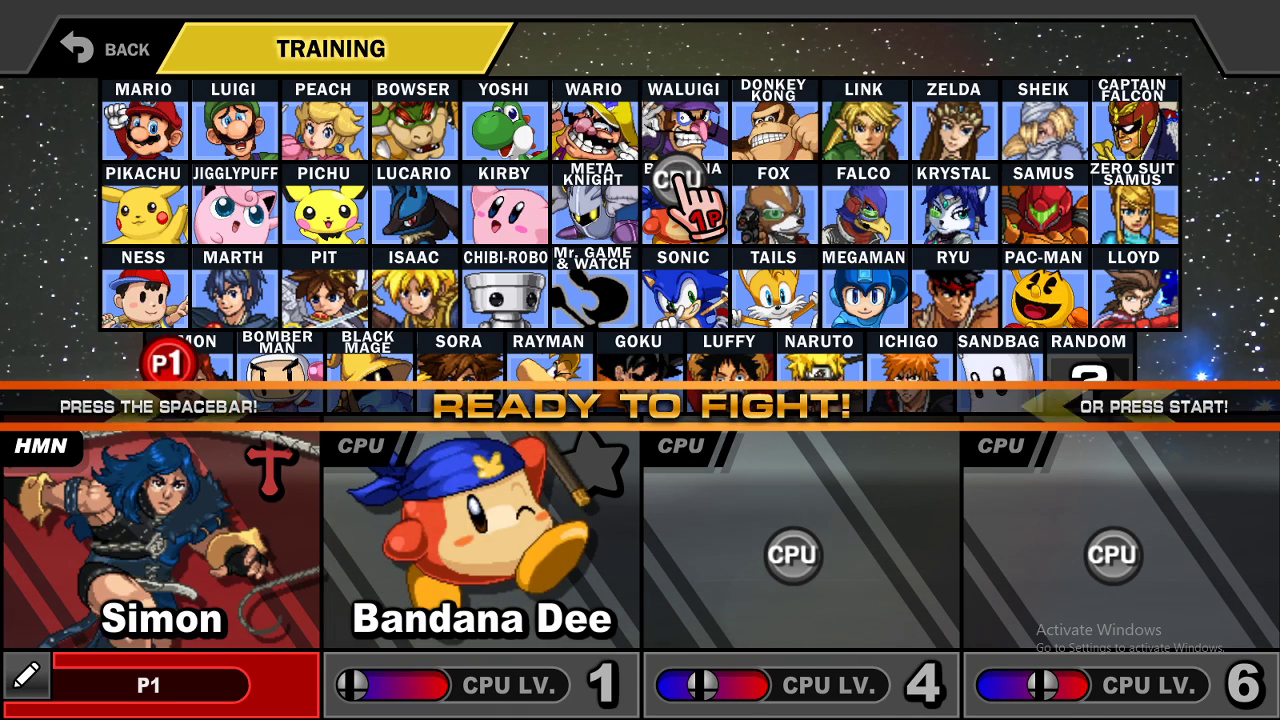
pyautogui.click(565, 478)
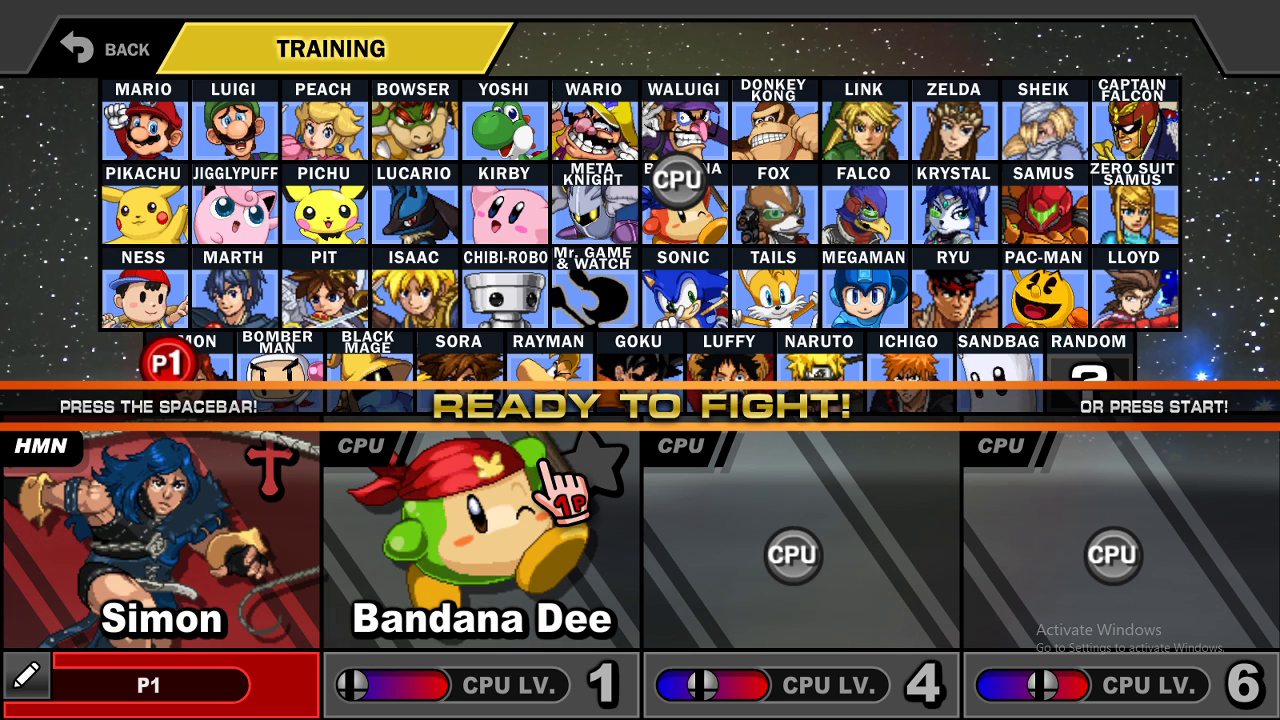
pyautogui.click(565, 478)
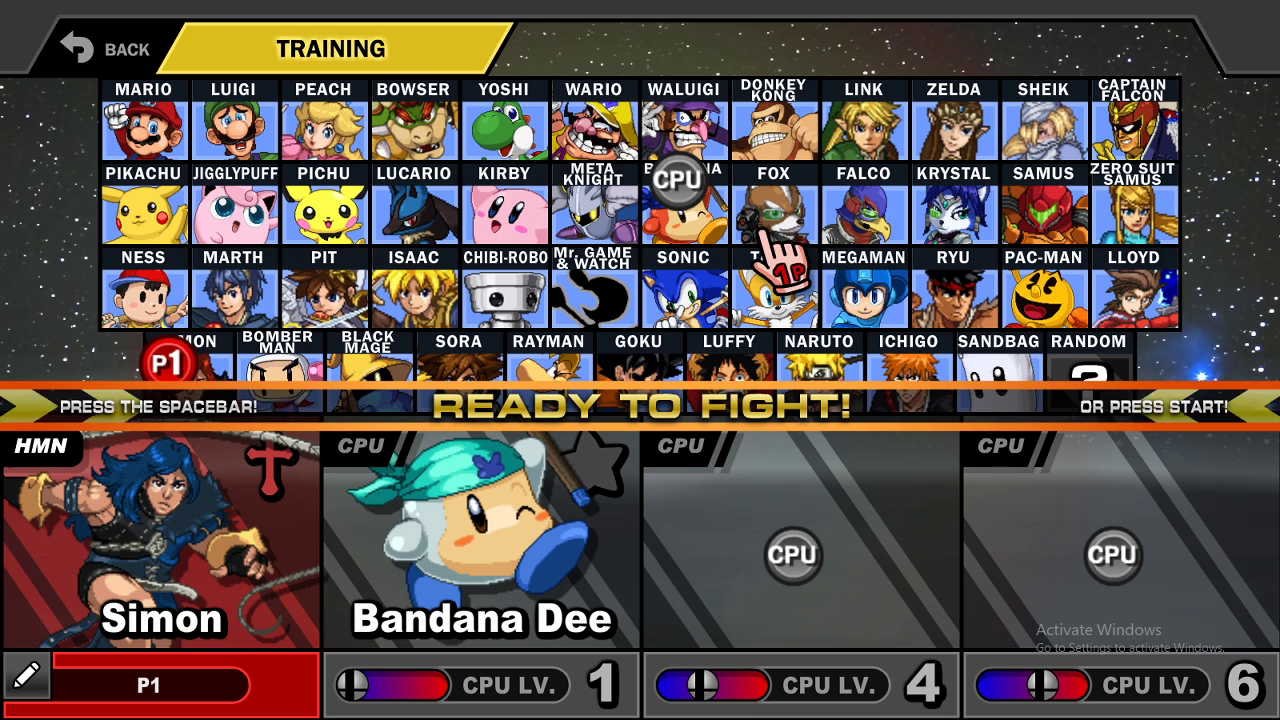
pyautogui.click(678, 185)
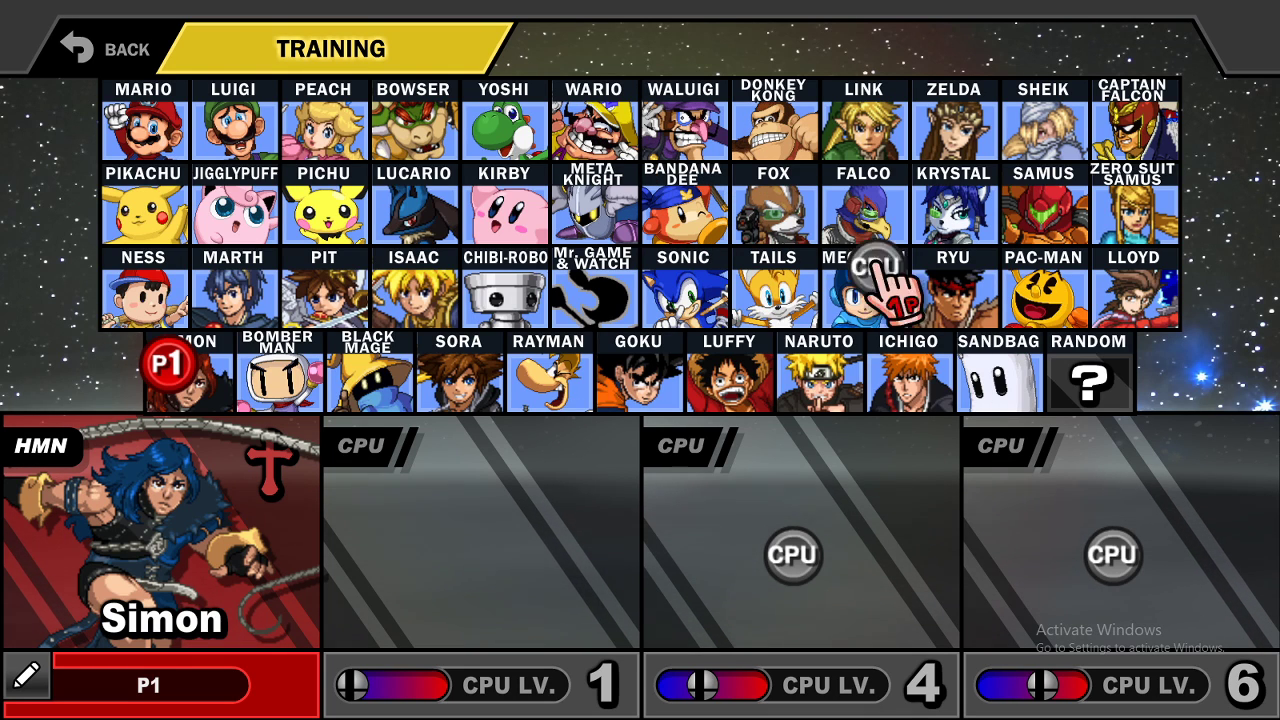
pyautogui.click(684, 125)
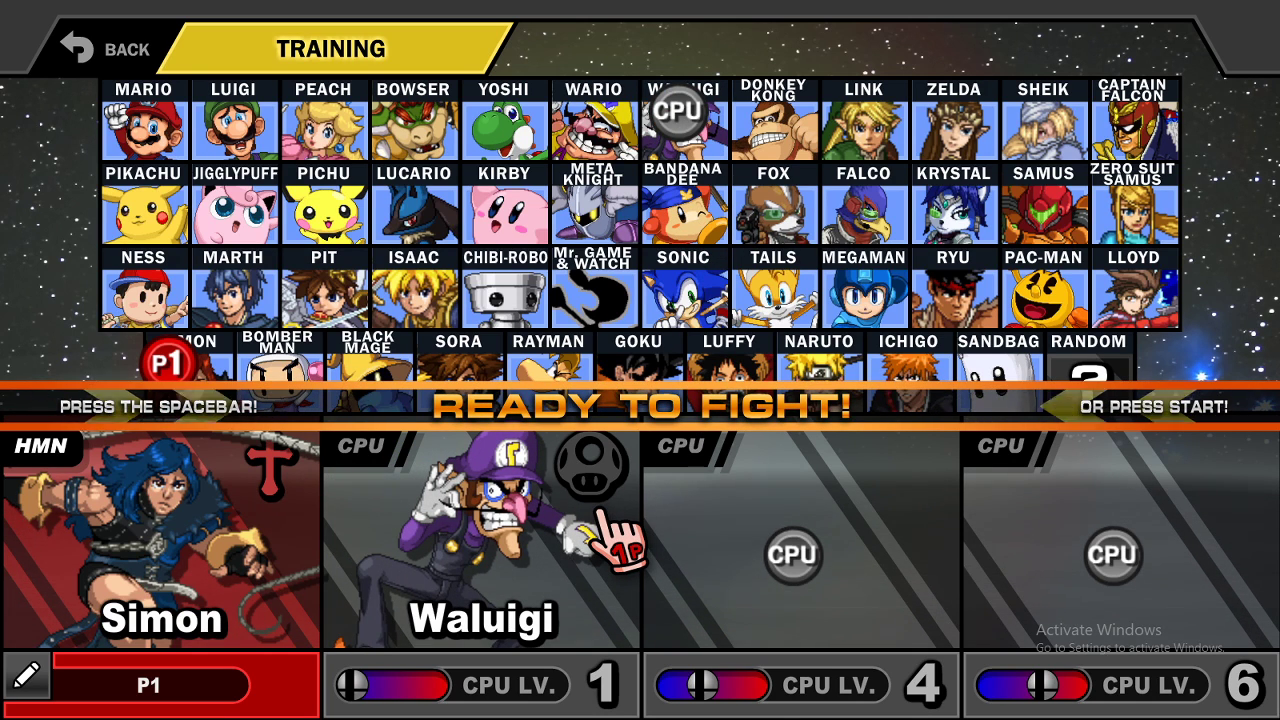
# Back out of stage select and reselect Simon as player one.
pyautogui.press('space')
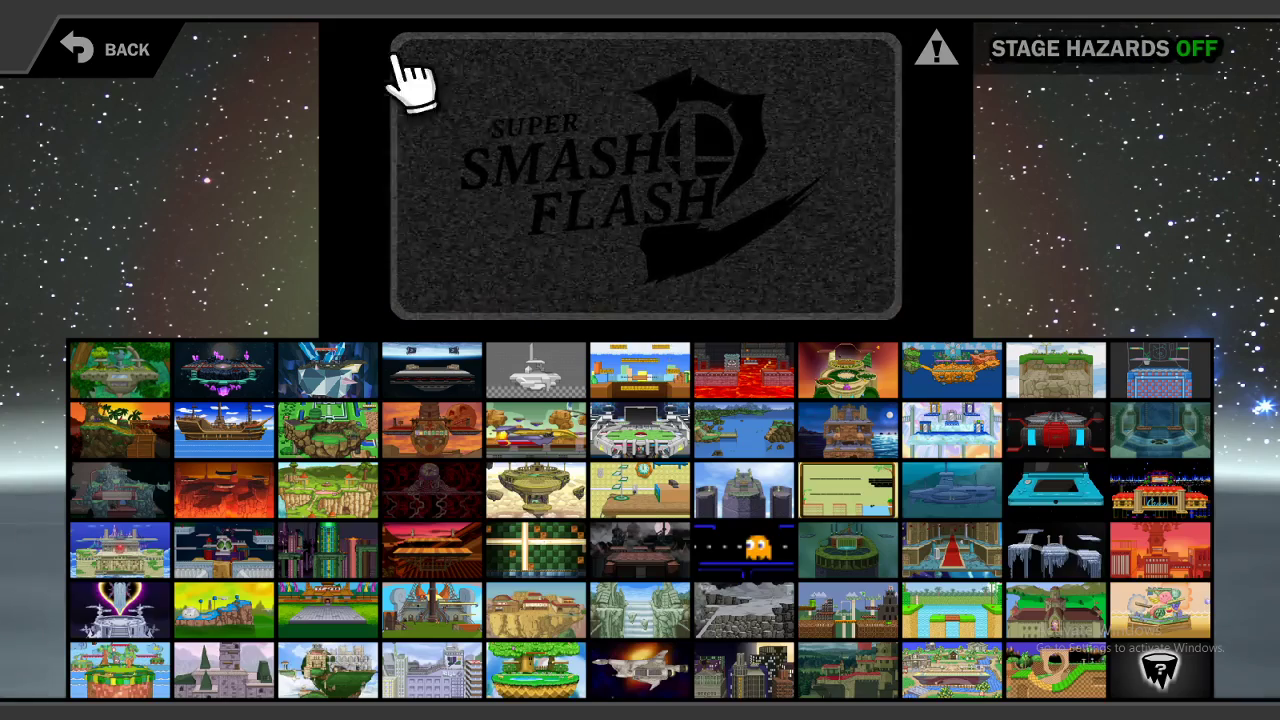
pyautogui.click(160, 40)
pyautogui.click(160, 540)
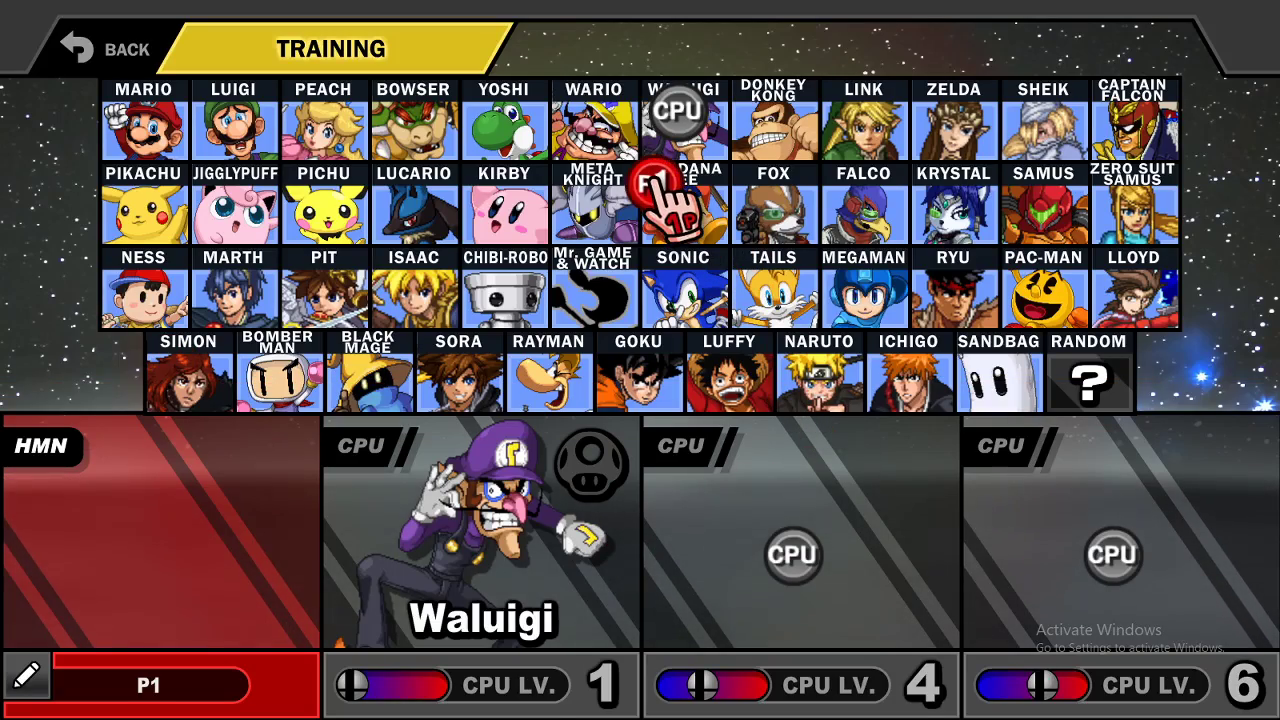
pyautogui.click(188, 378)
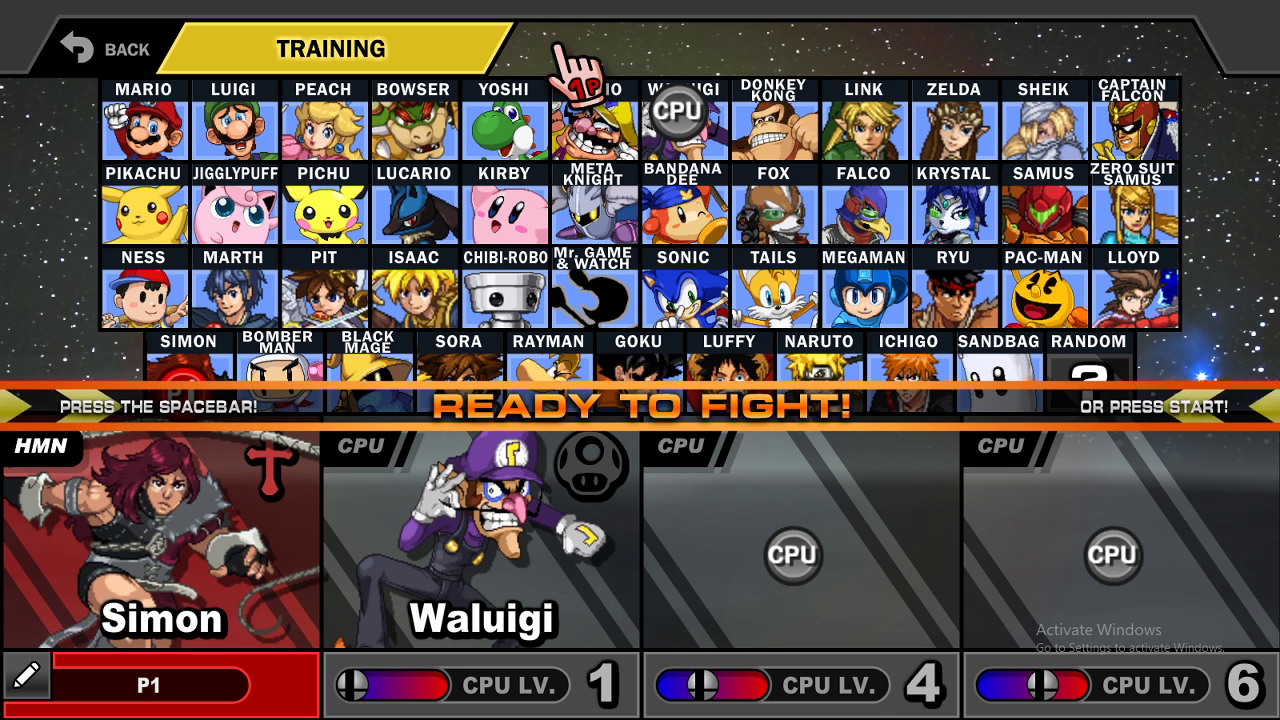
# Replace CPU Waluigi with Bandana Dee in the red bandana and advance to stage select.
pyautogui.click(680, 115)
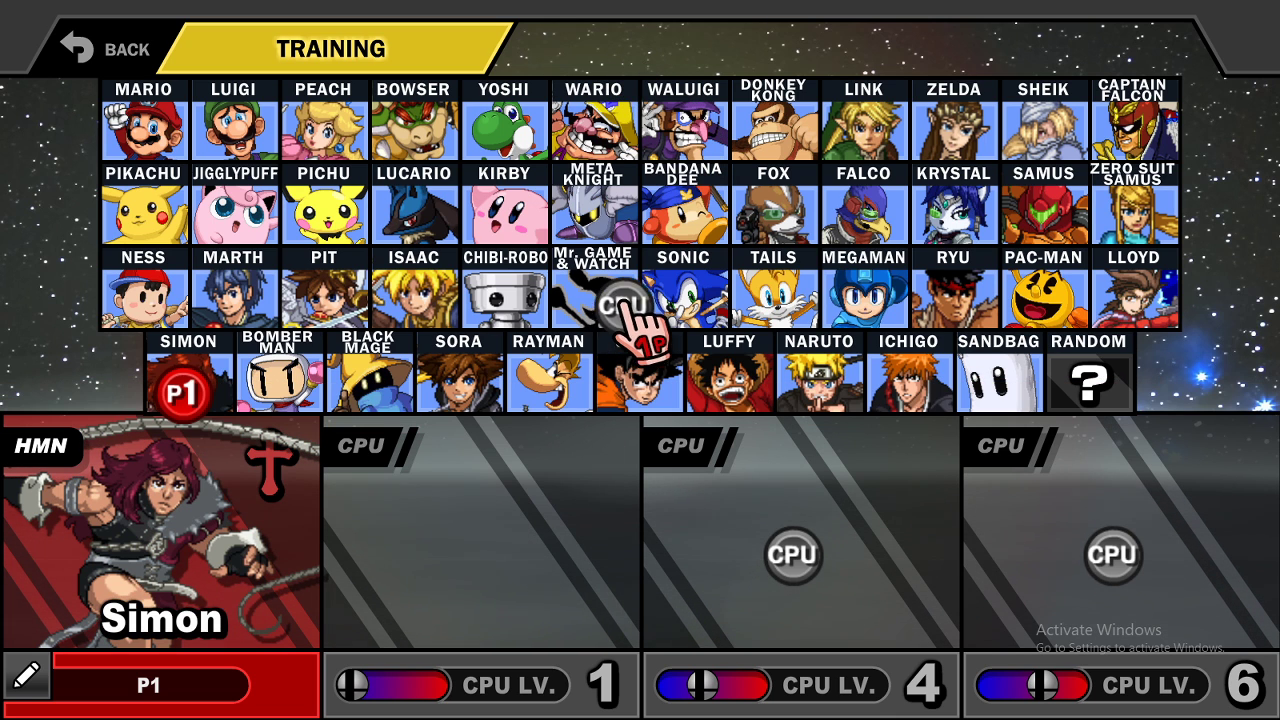
pyautogui.click(683, 215)
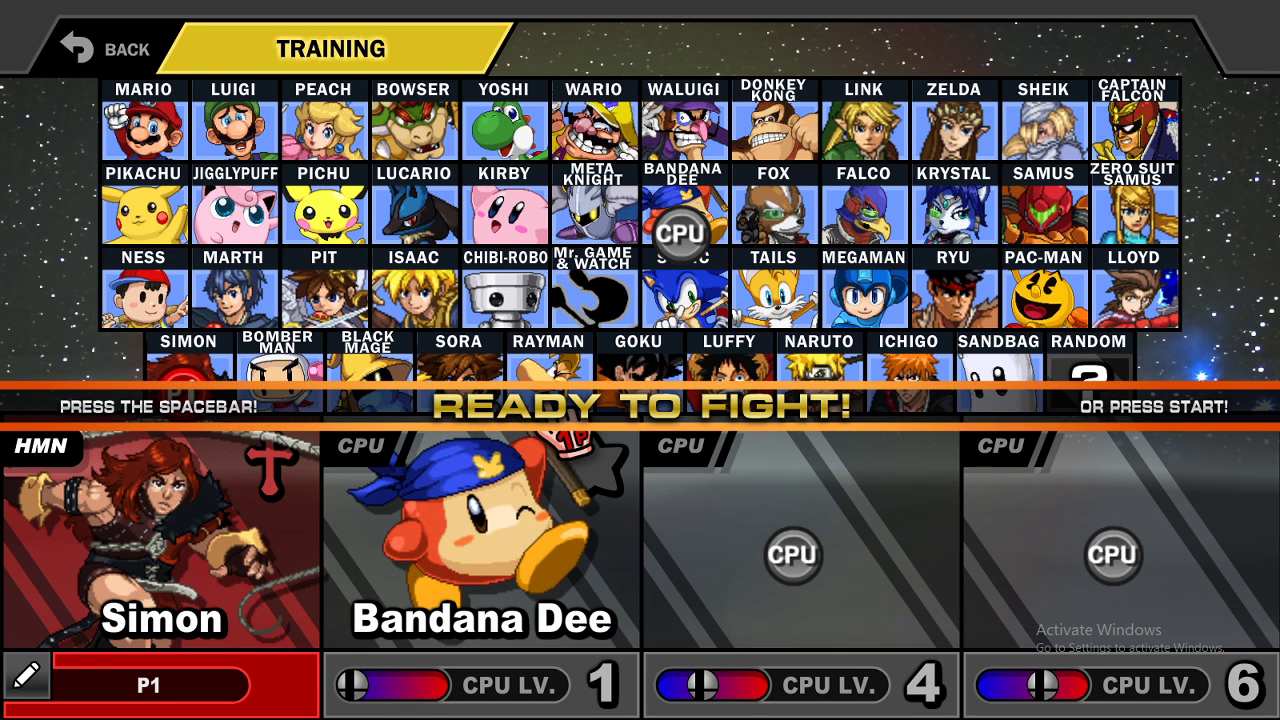
pyautogui.click(520, 470)
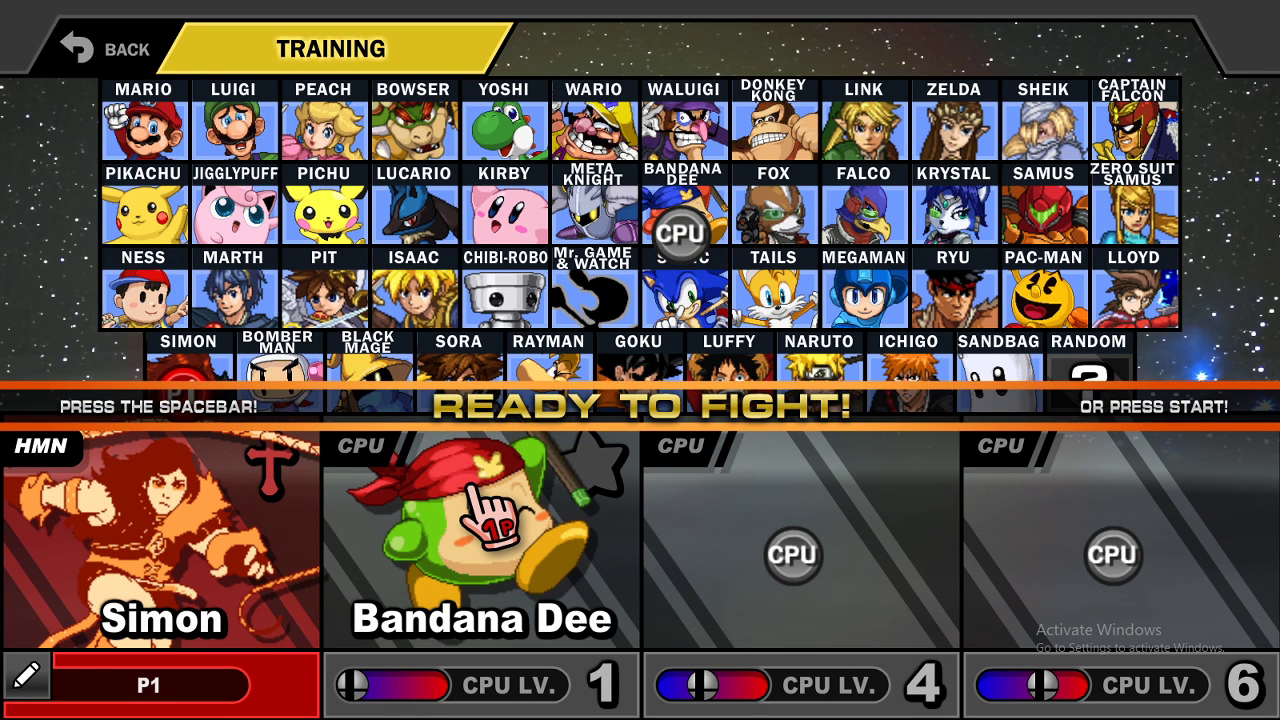
pyautogui.press('space')
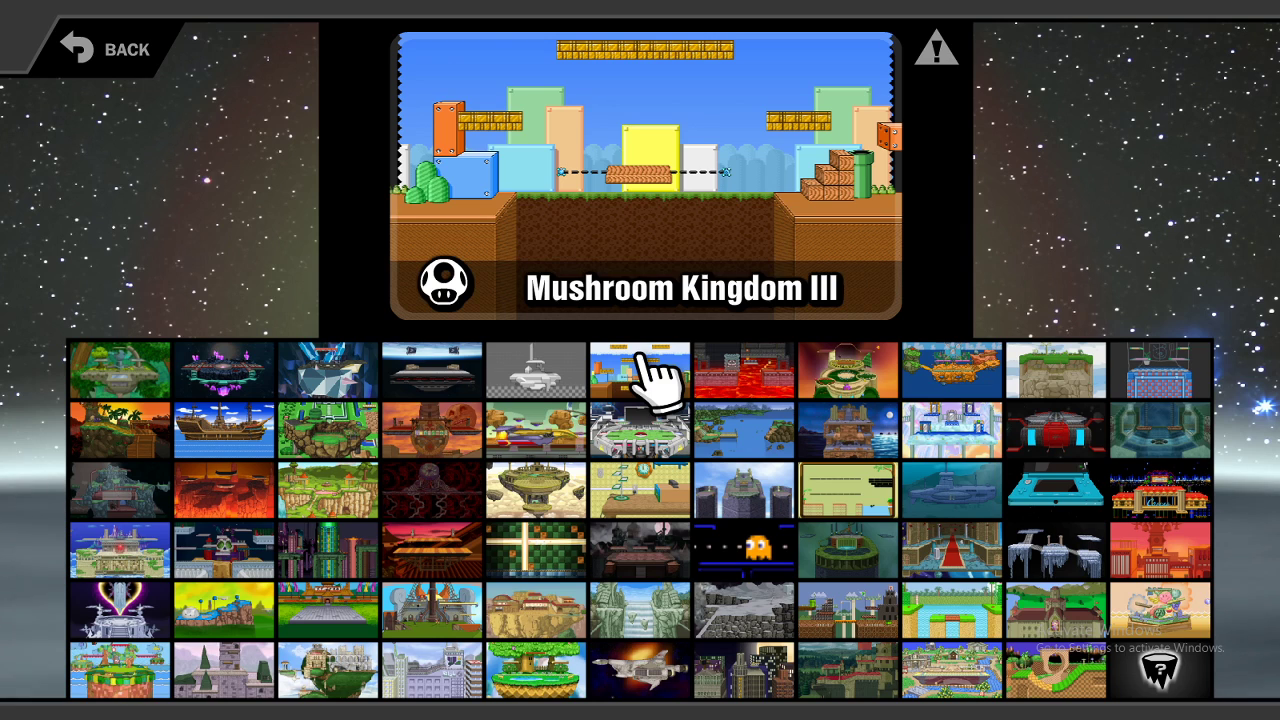
# Play a Thousand Sunny training match as Simon, ending with the training menu open.
pyautogui.click(413, 640)
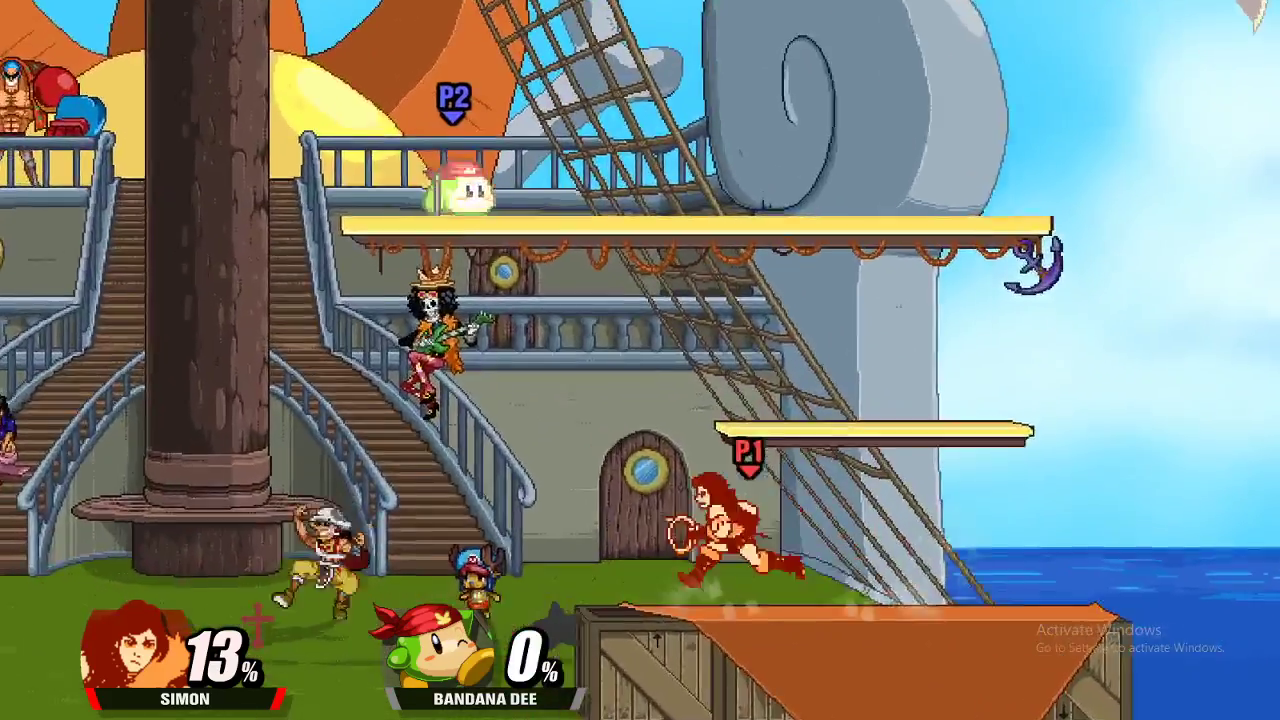
pyautogui.press('Return')
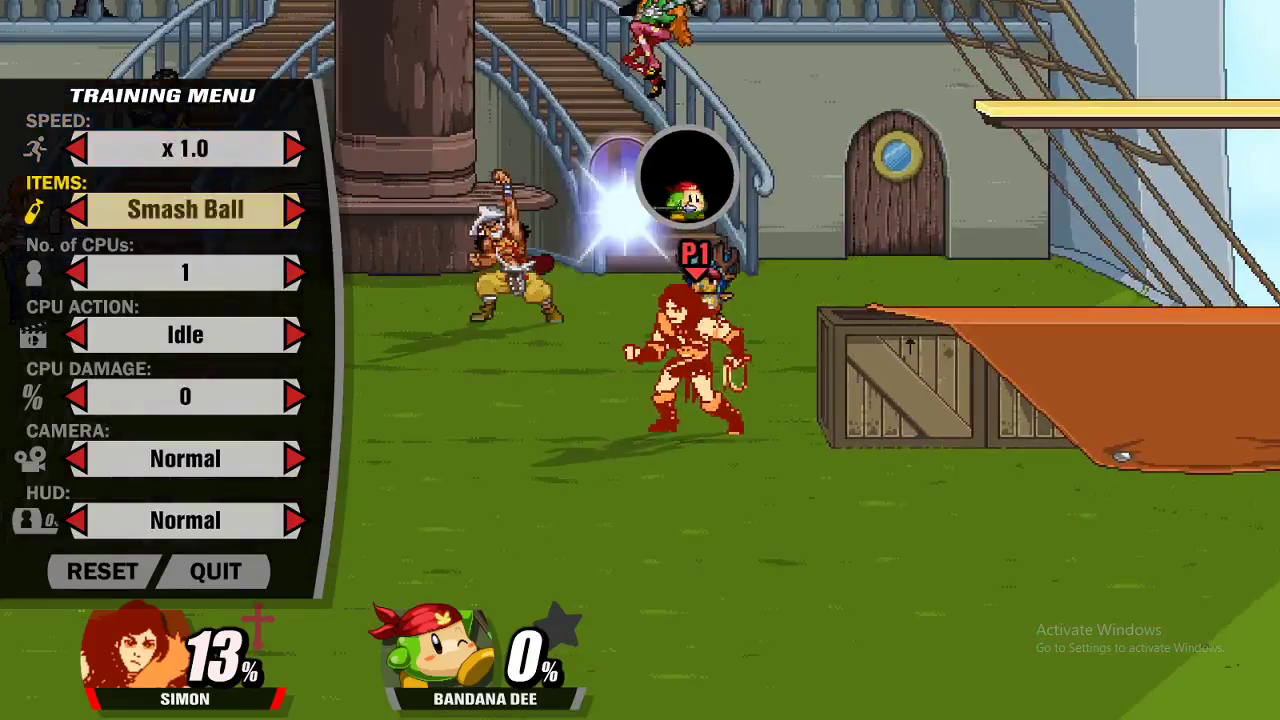
pyautogui.press('Return')
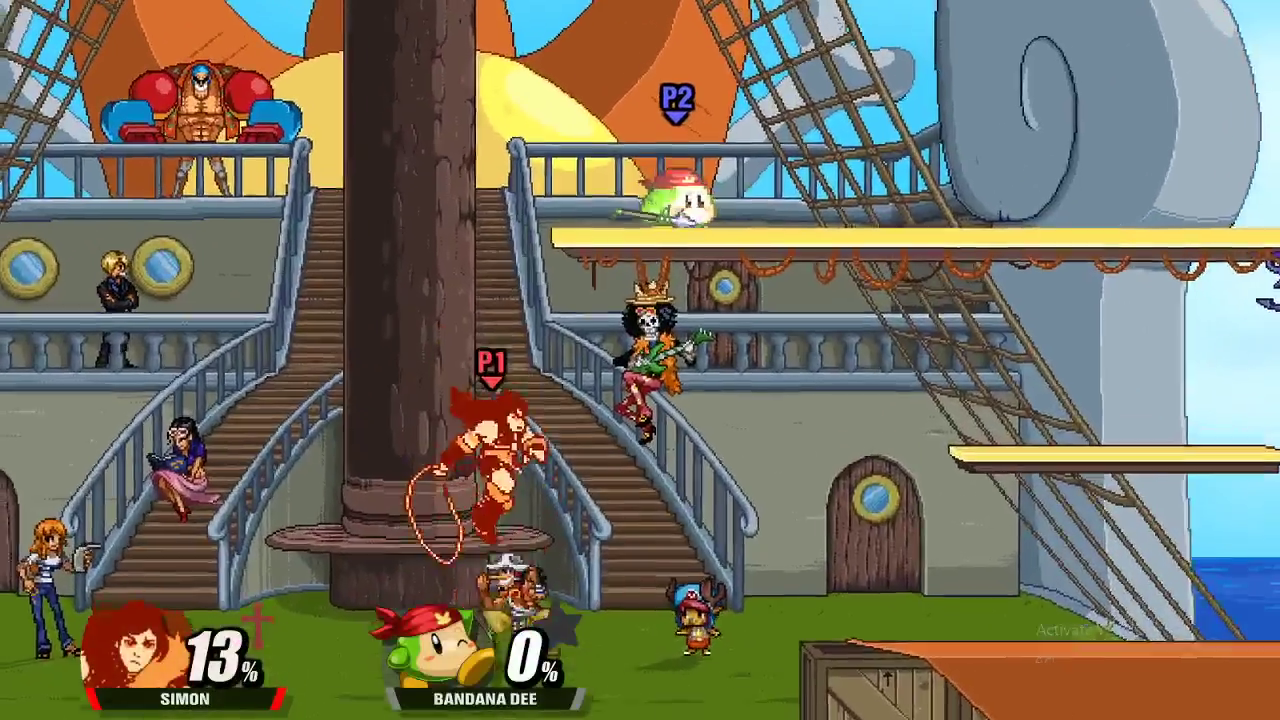
pyautogui.press('Return')
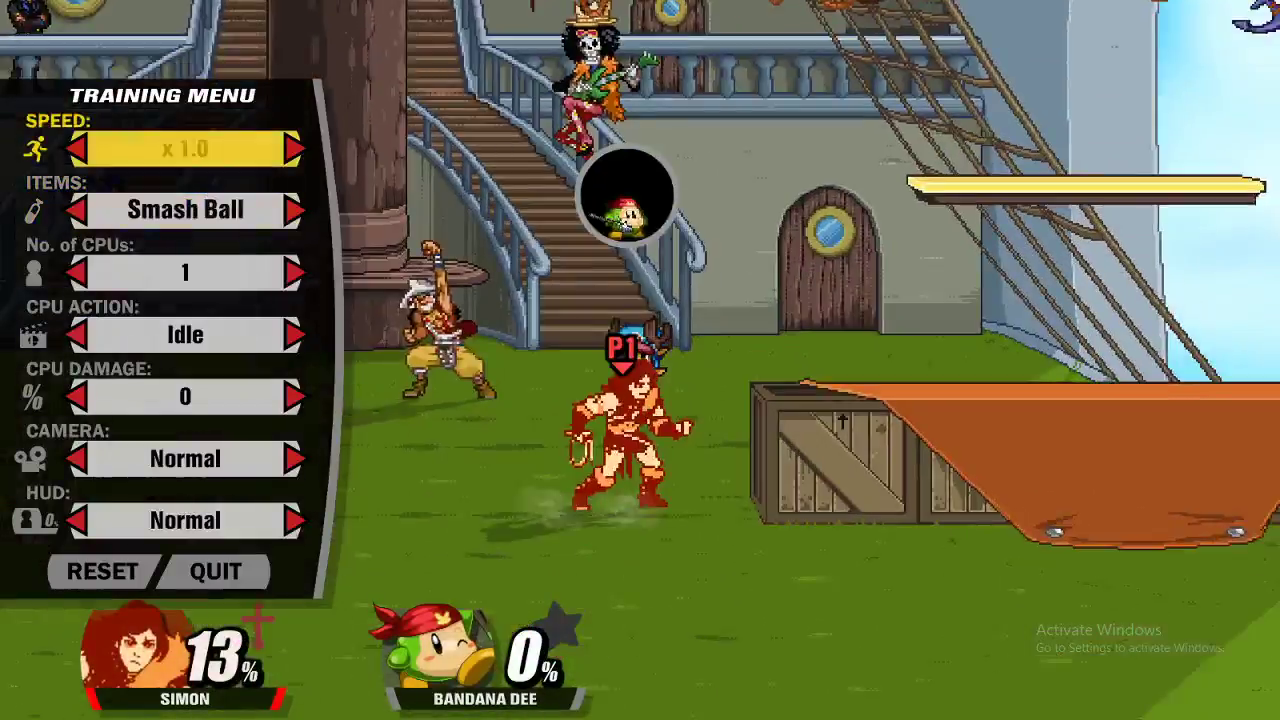
# Quit training, swap player one to Peach, then go to All-Star character select.
pyautogui.press('Return')
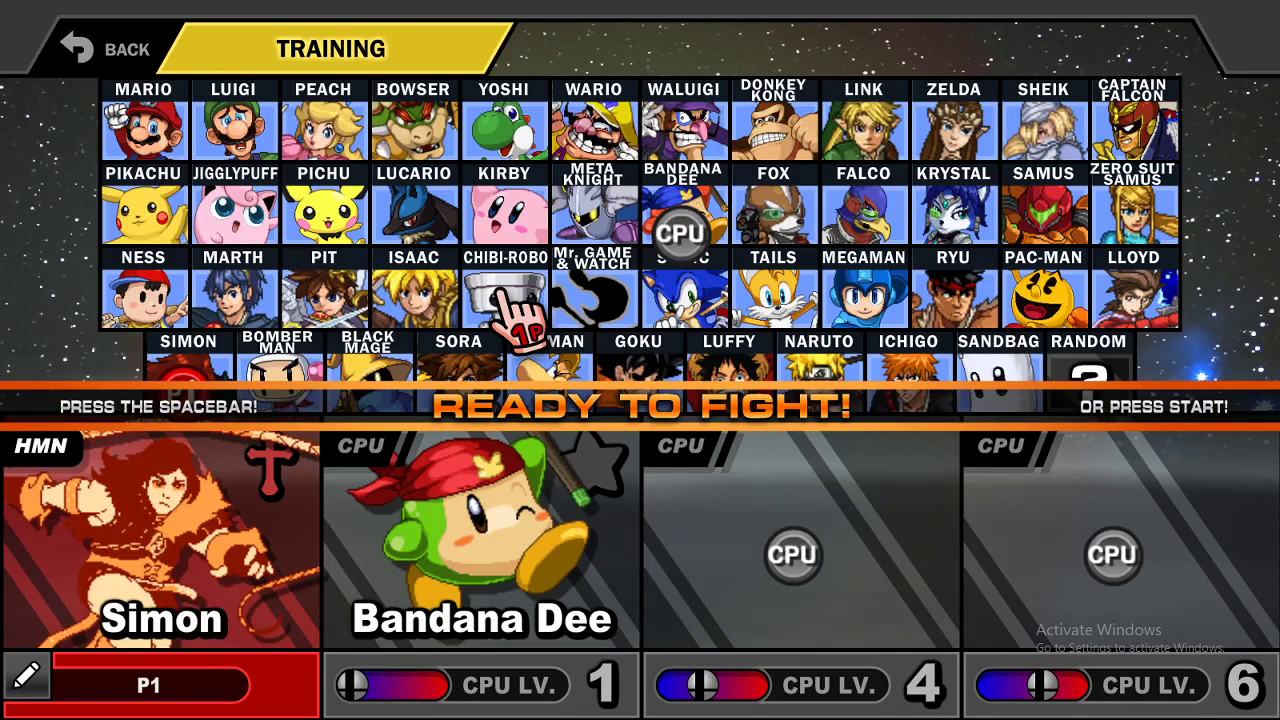
pyautogui.press('BackSpace')
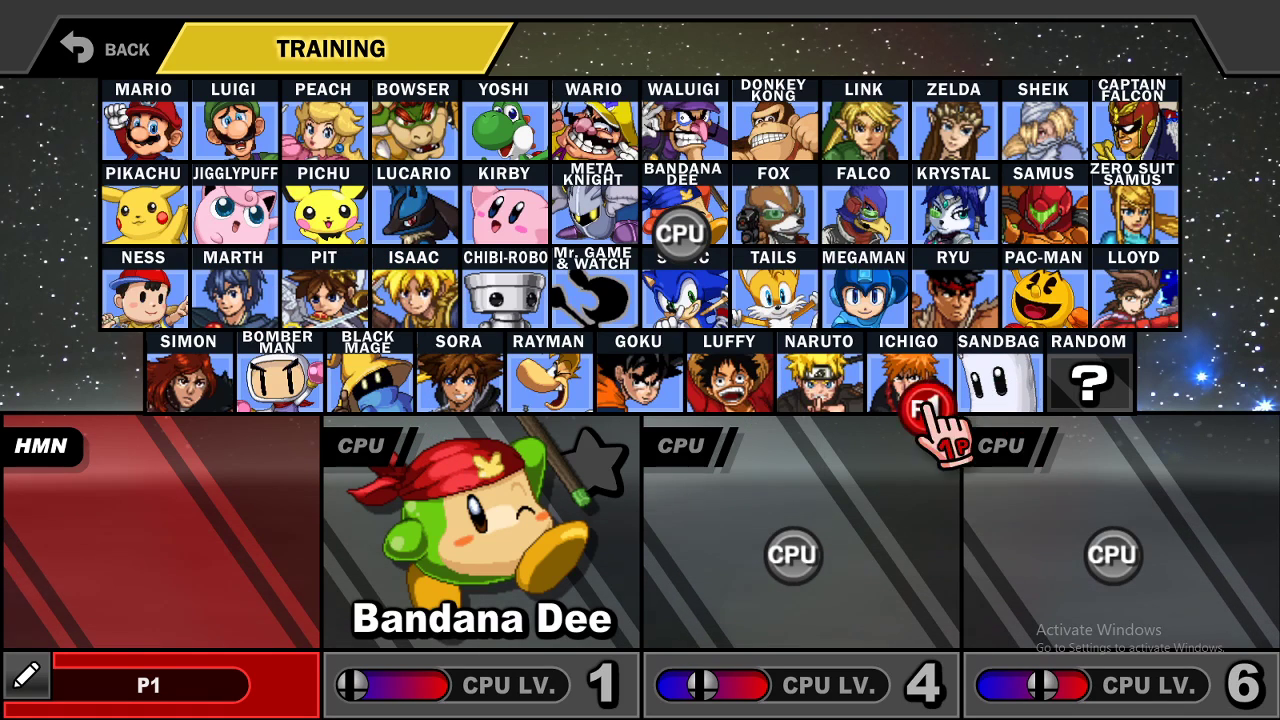
pyautogui.click(315, 115)
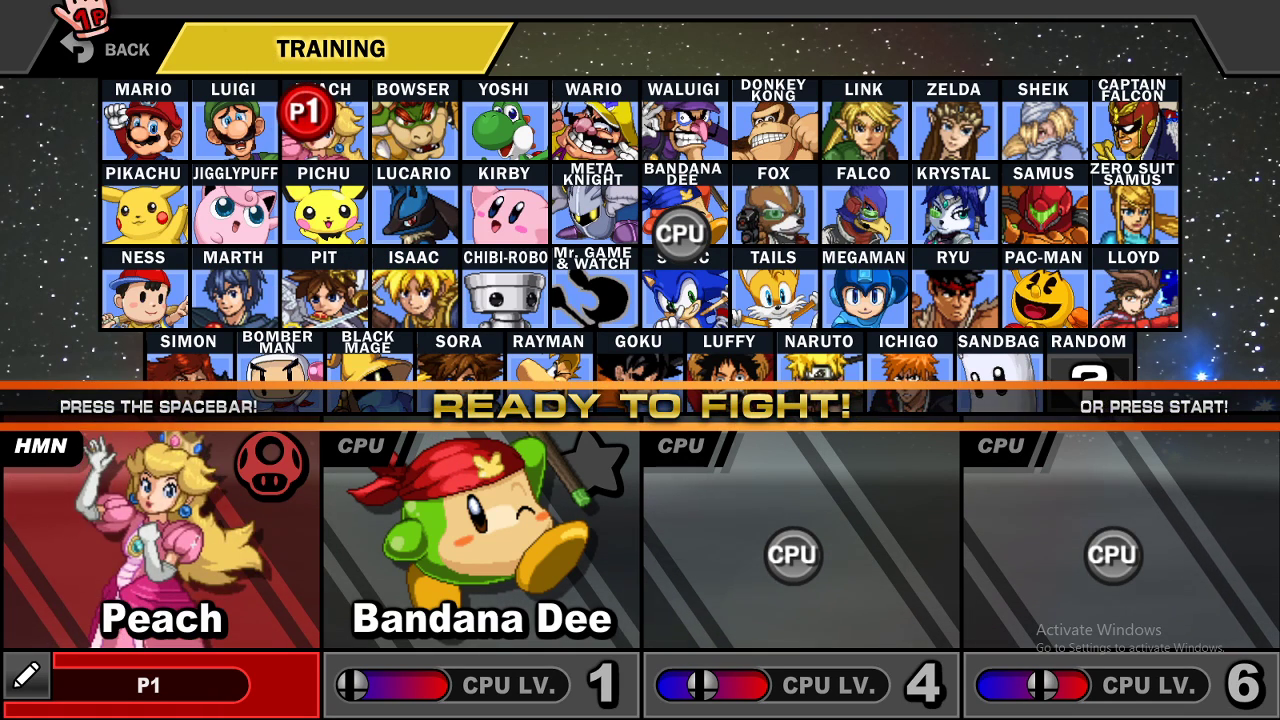
pyautogui.click(100, 48)
pyautogui.click(880, 250)
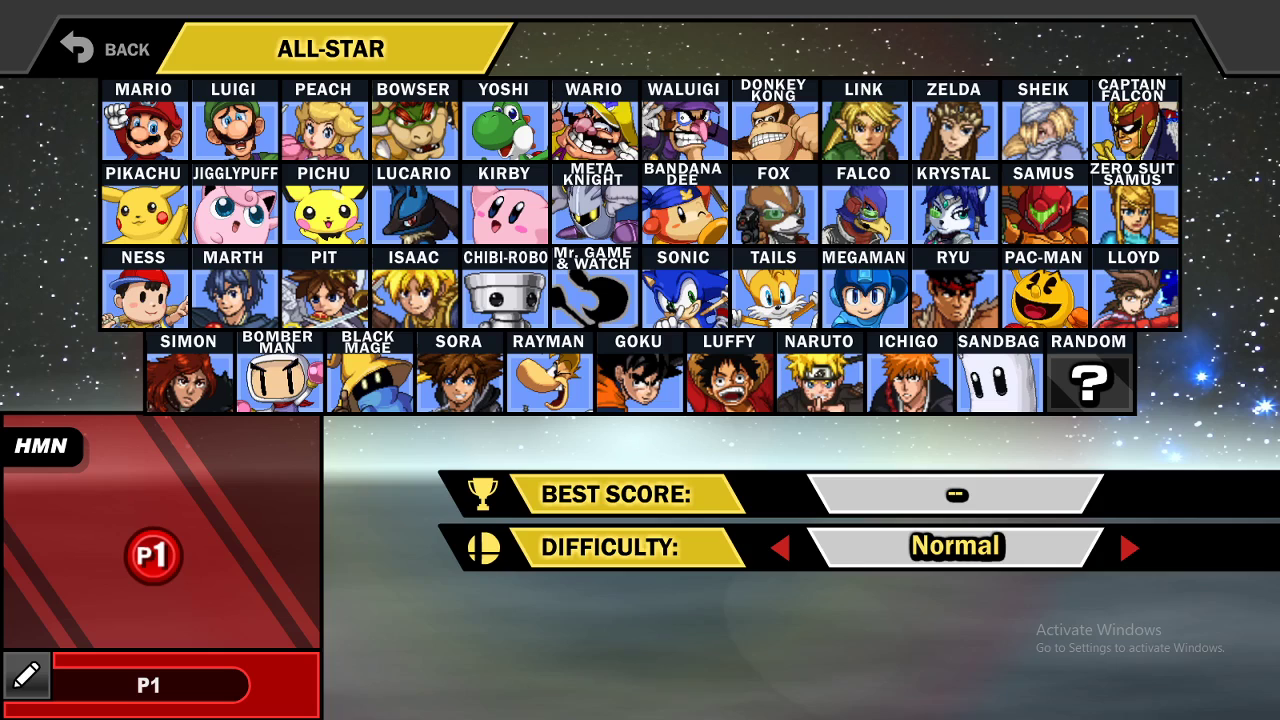
# Pick Black Mage in purple and lower the All-Star difficulty to Easy.
pyautogui.click(150, 555)
pyautogui.click(370, 372)
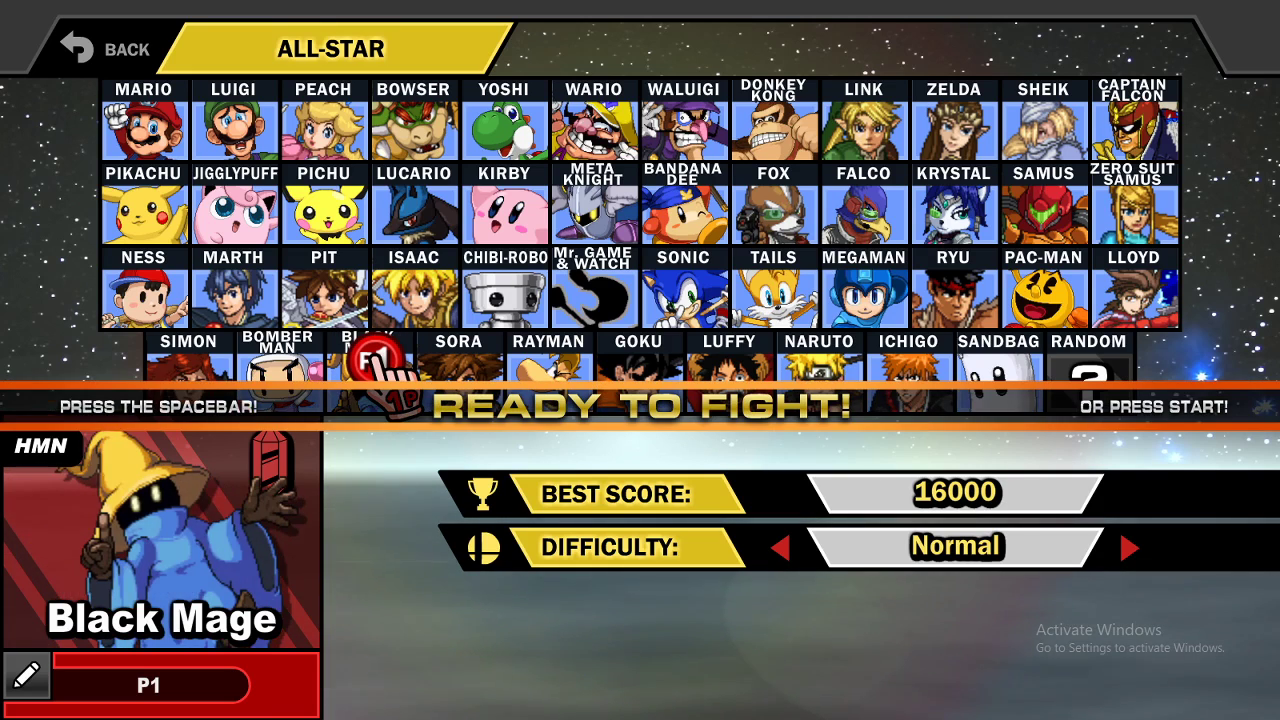
pyautogui.click(390, 365)
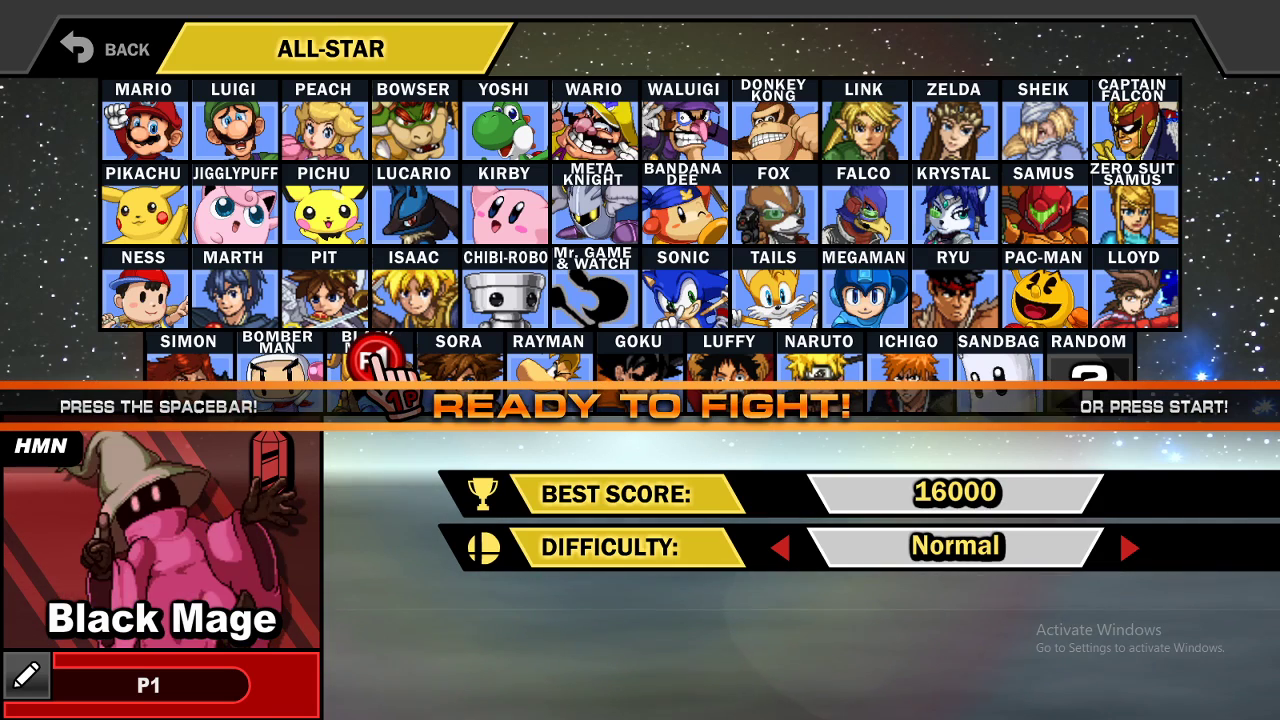
pyautogui.click(785, 548)
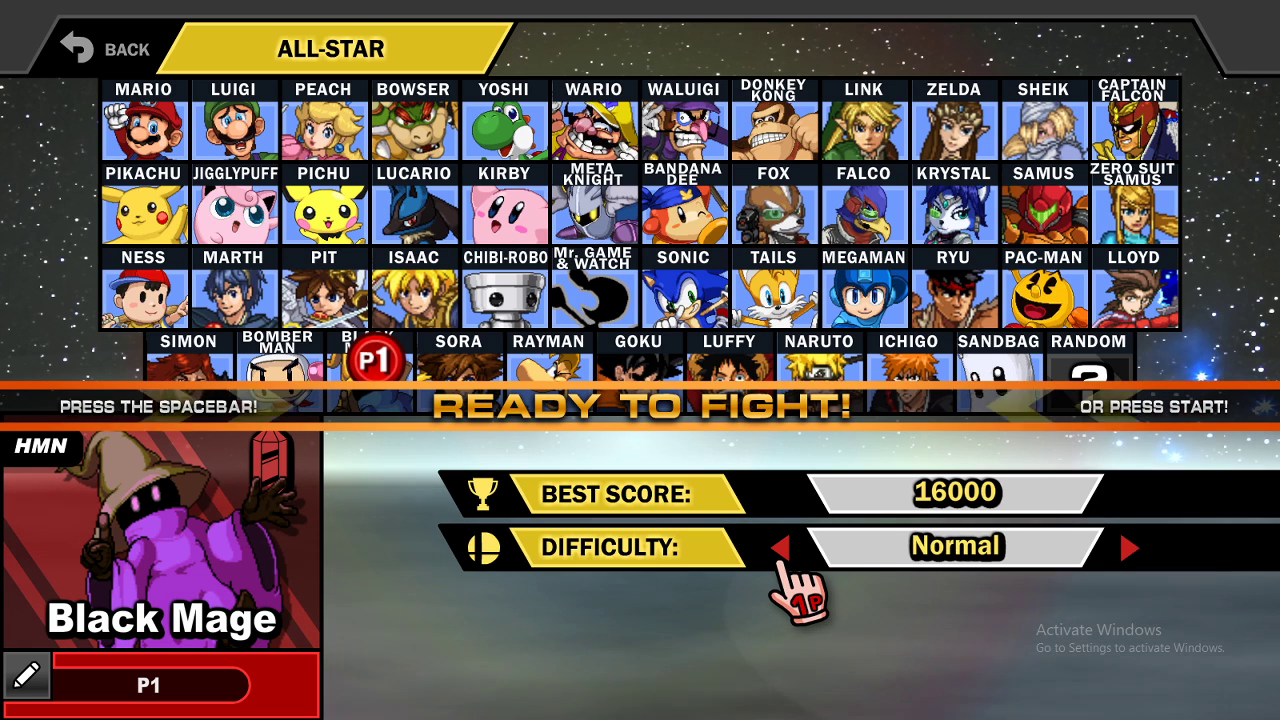
pyautogui.click(785, 548)
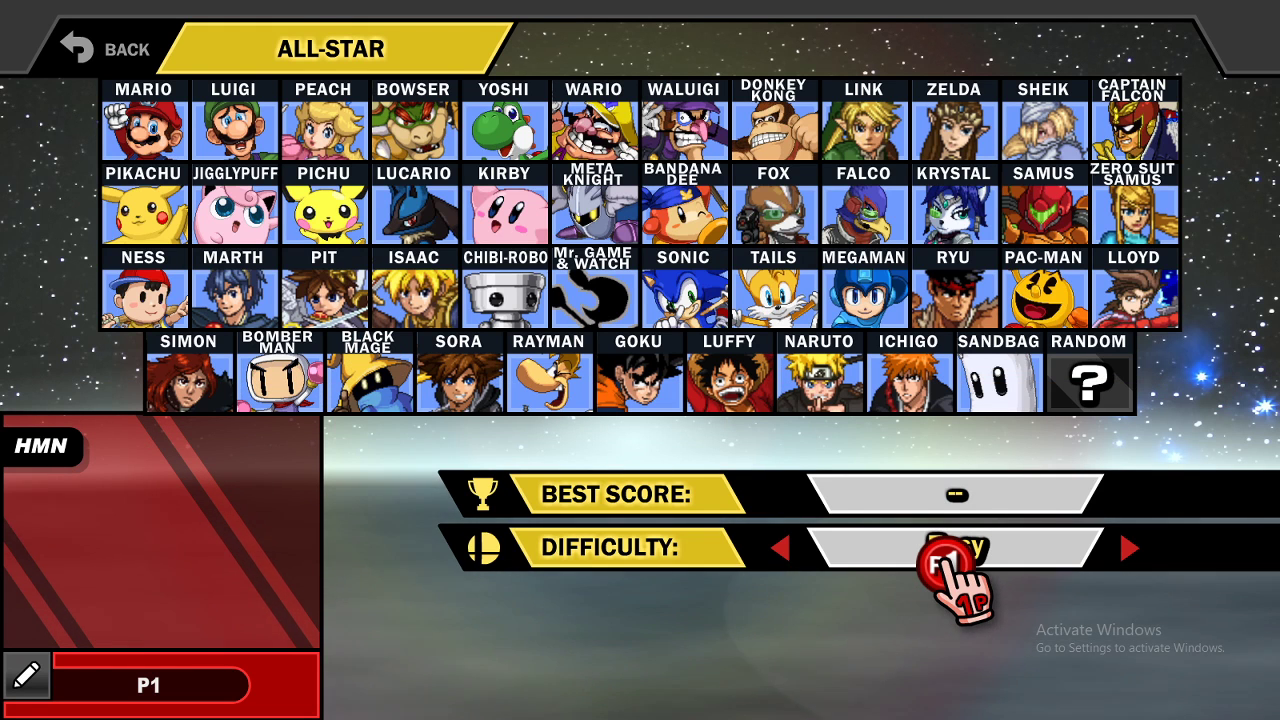
# Leave All-Star select, briefly entering and exiting the Stadium mini-games.
pyautogui.press('Escape')
pyautogui.press('Down')
pyautogui.press('Right')
pyautogui.press('Right')
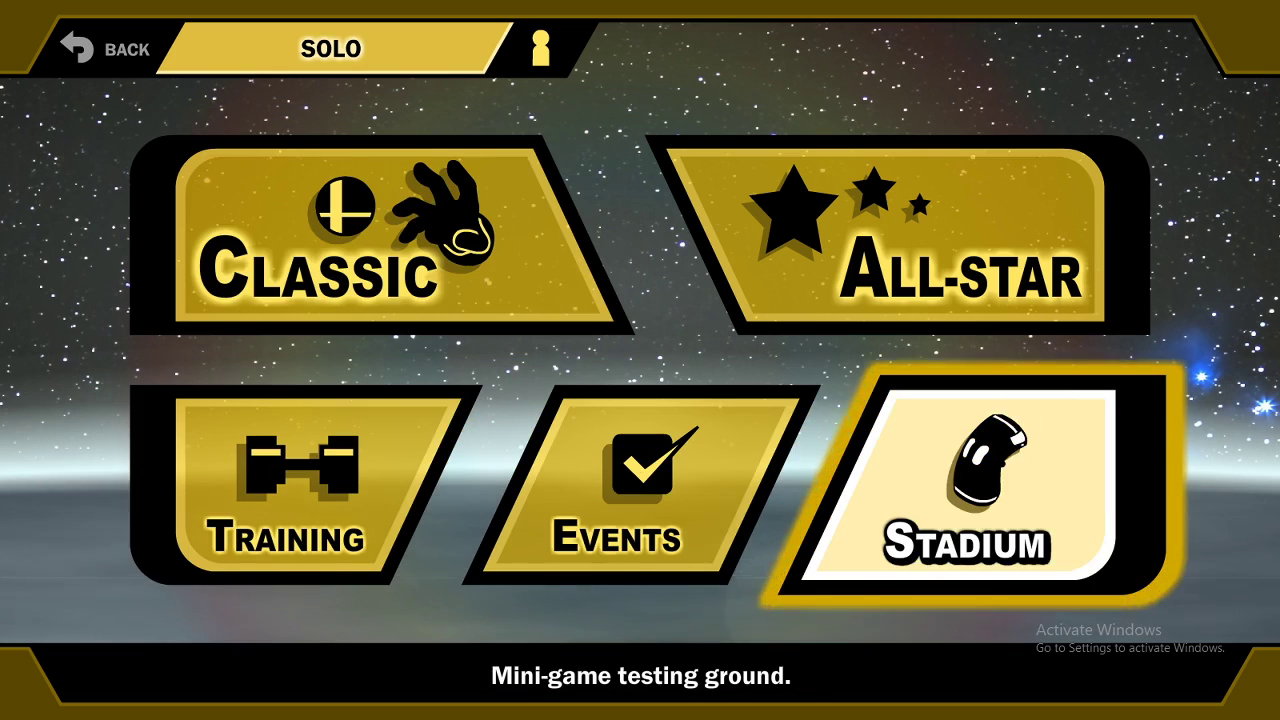
pyautogui.press('Return')
pyautogui.press('Escape')
pyautogui.press('Escape')
# Go back to the main menu and view the News Feed, then return from it.
pyautogui.press('Up')
pyautogui.press('Down')
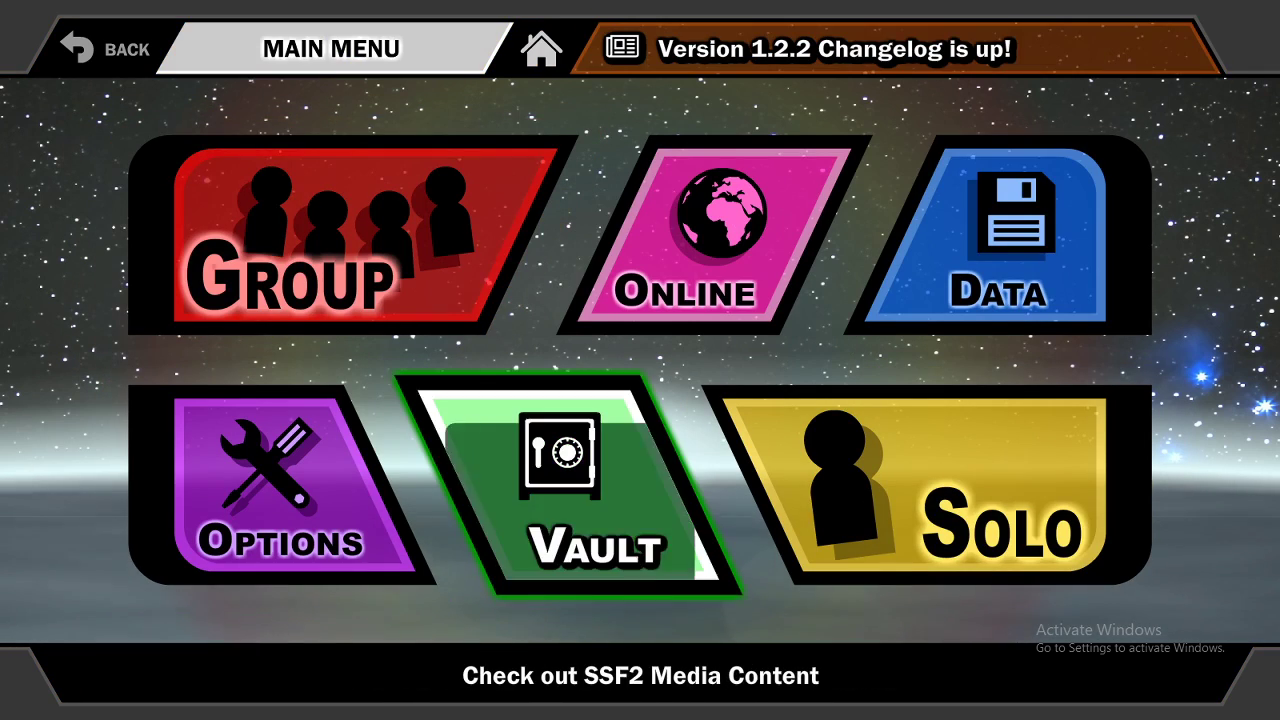
pyautogui.press('Up')
pyautogui.press('Down')
pyautogui.press('Down')
pyautogui.press('Right')
pyautogui.press('Up')
pyautogui.press('Left')
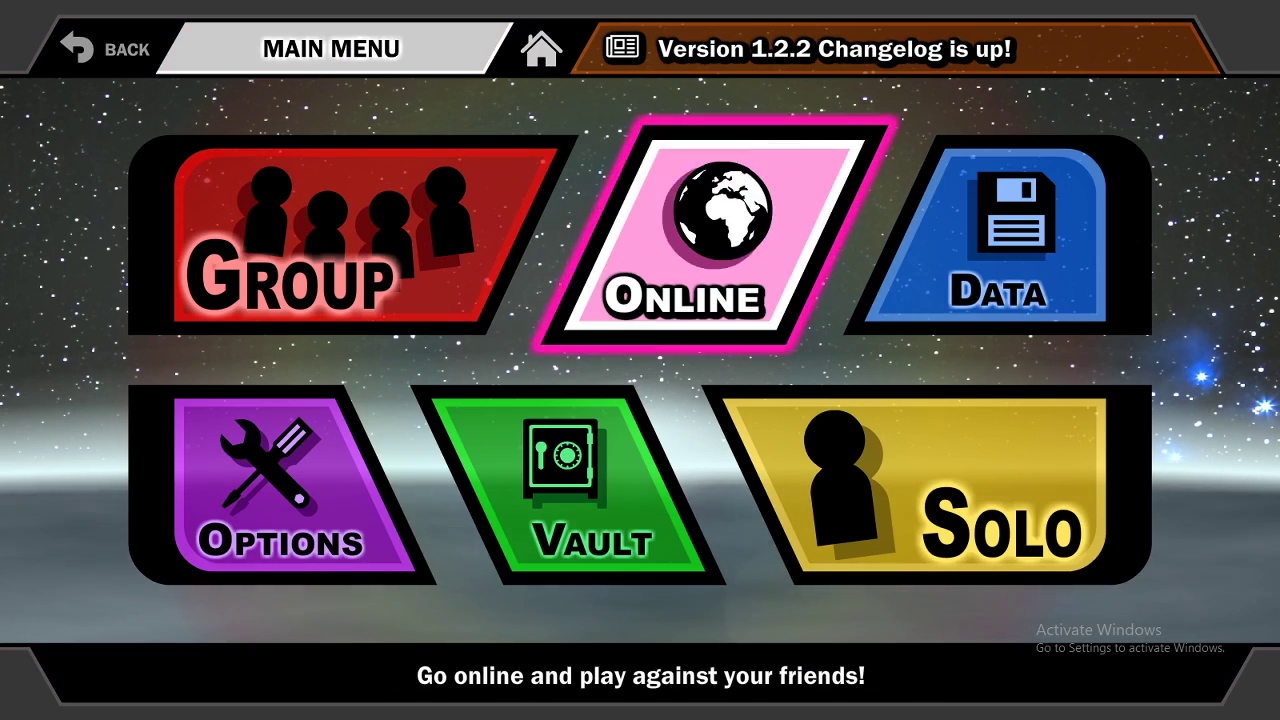
pyautogui.press('Up')
pyautogui.press('Return')
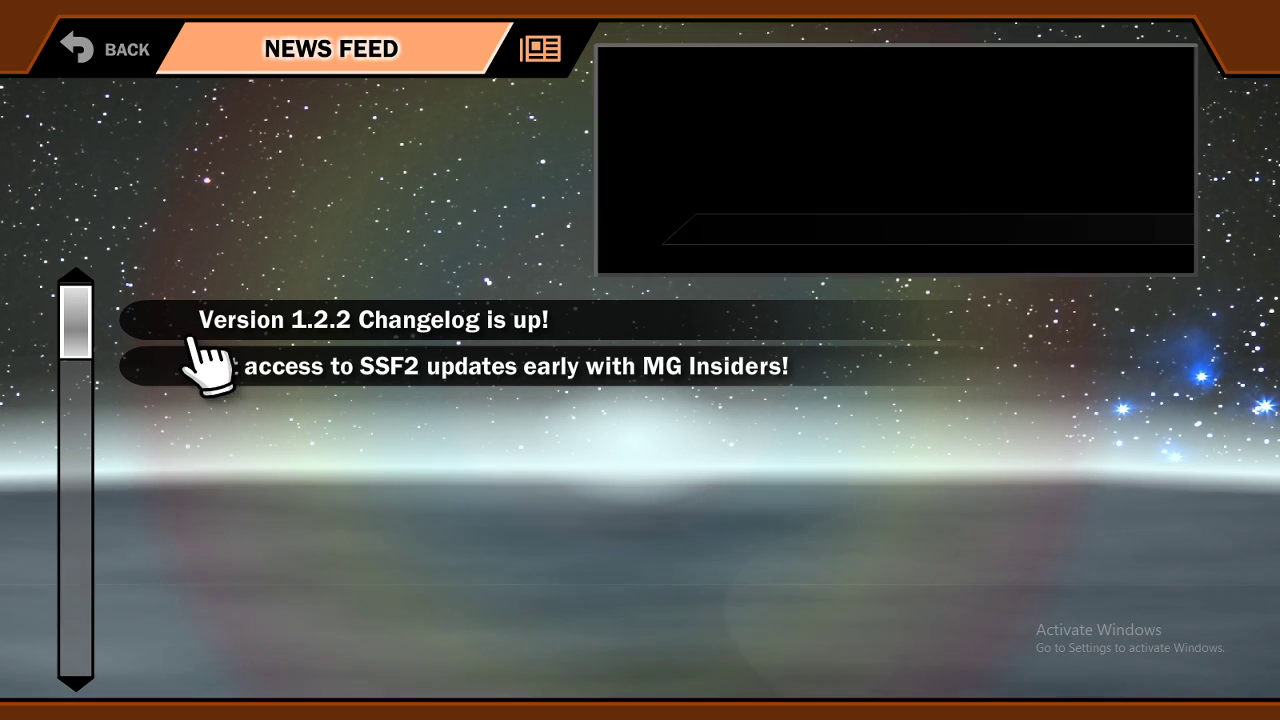
pyautogui.click(127, 49)
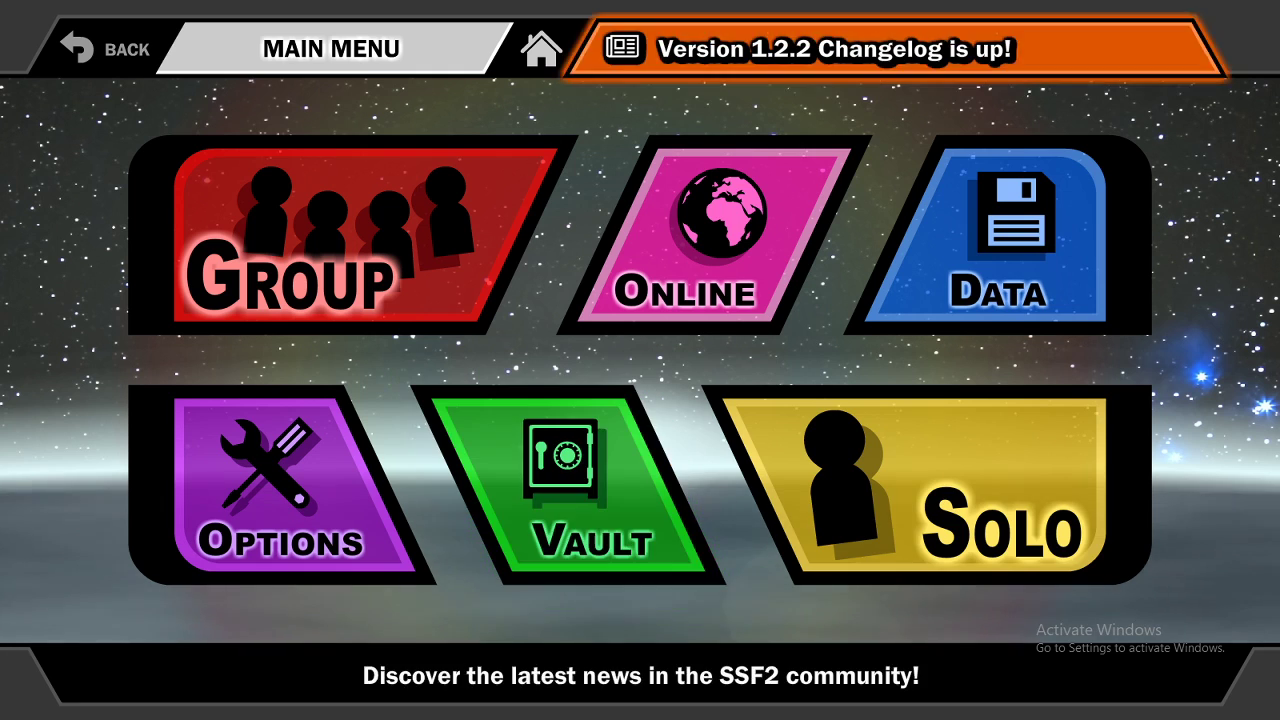
# Select Online on the main menu to reach the lobby sign-in screen.
pyautogui.press('Down')
pyautogui.press('Left')
pyautogui.press('Left')
pyautogui.press('Up')
pyautogui.press('Right')
pyautogui.press('Down')
pyautogui.press('Left')
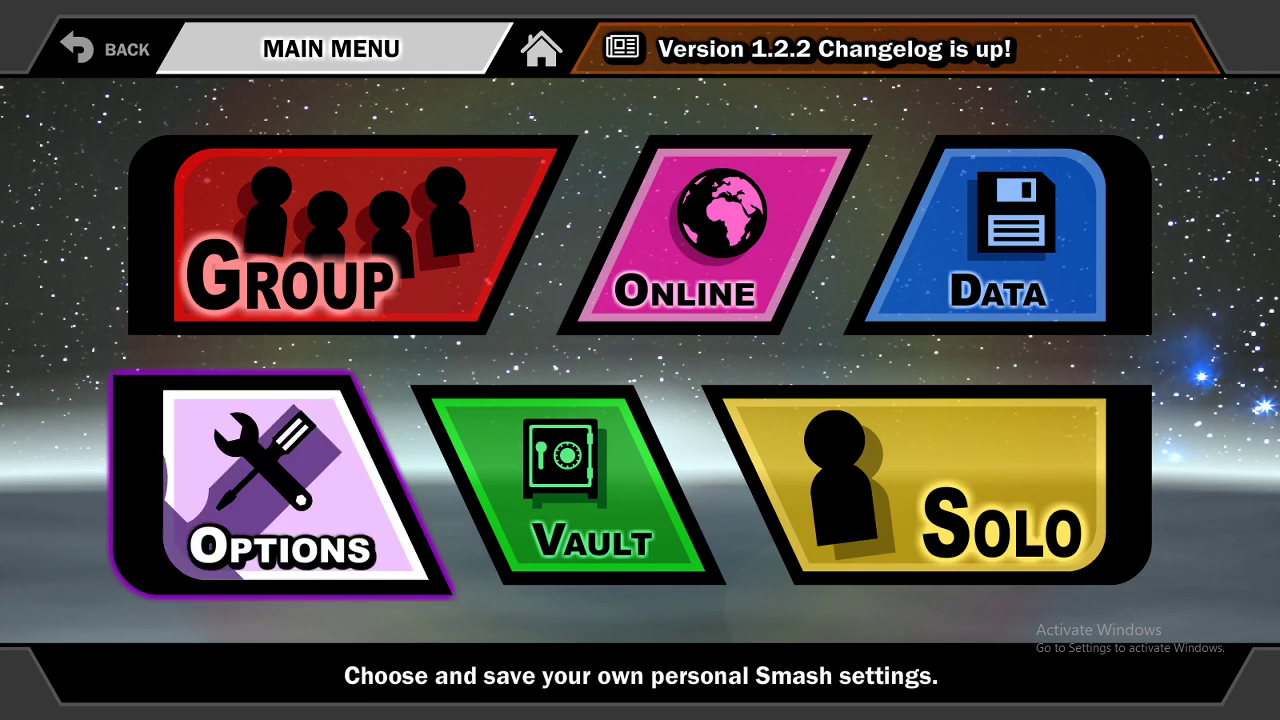
pyautogui.press('Up')
pyautogui.press('Right')
pyautogui.press('Down')
pyautogui.press('Right')
pyautogui.press('Up')
pyautogui.press('Left')
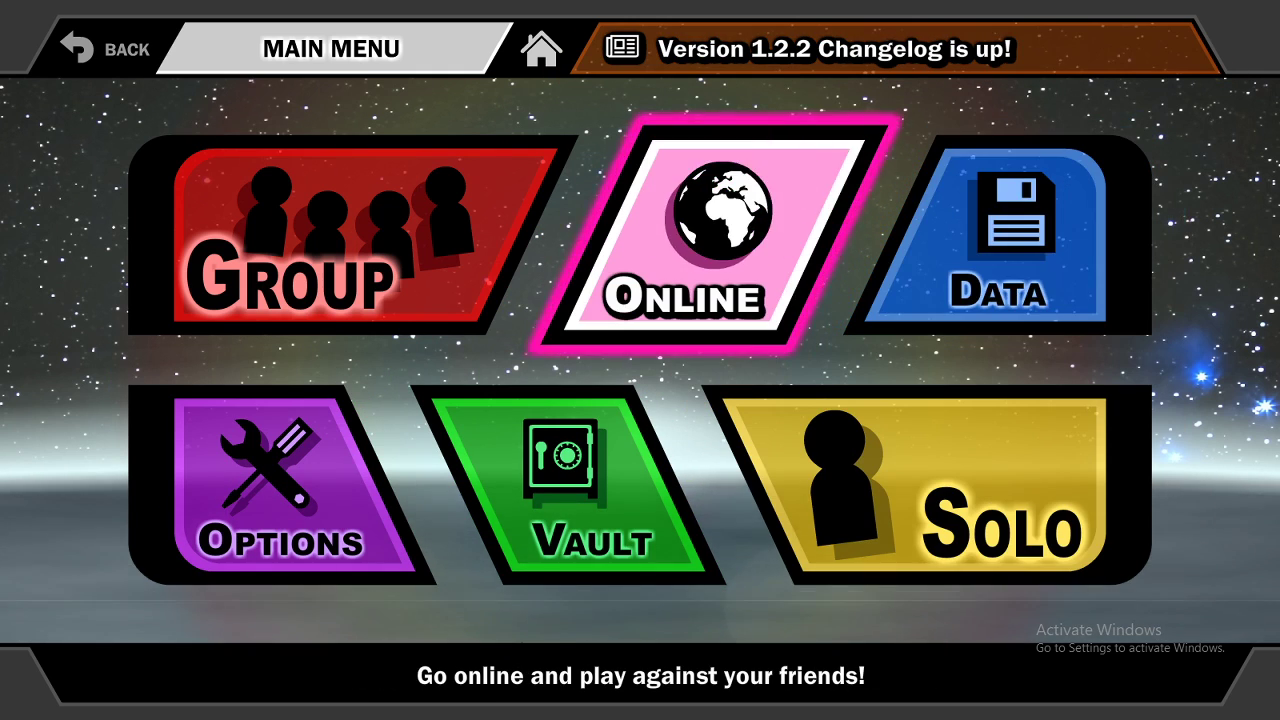
pyautogui.press('Return')
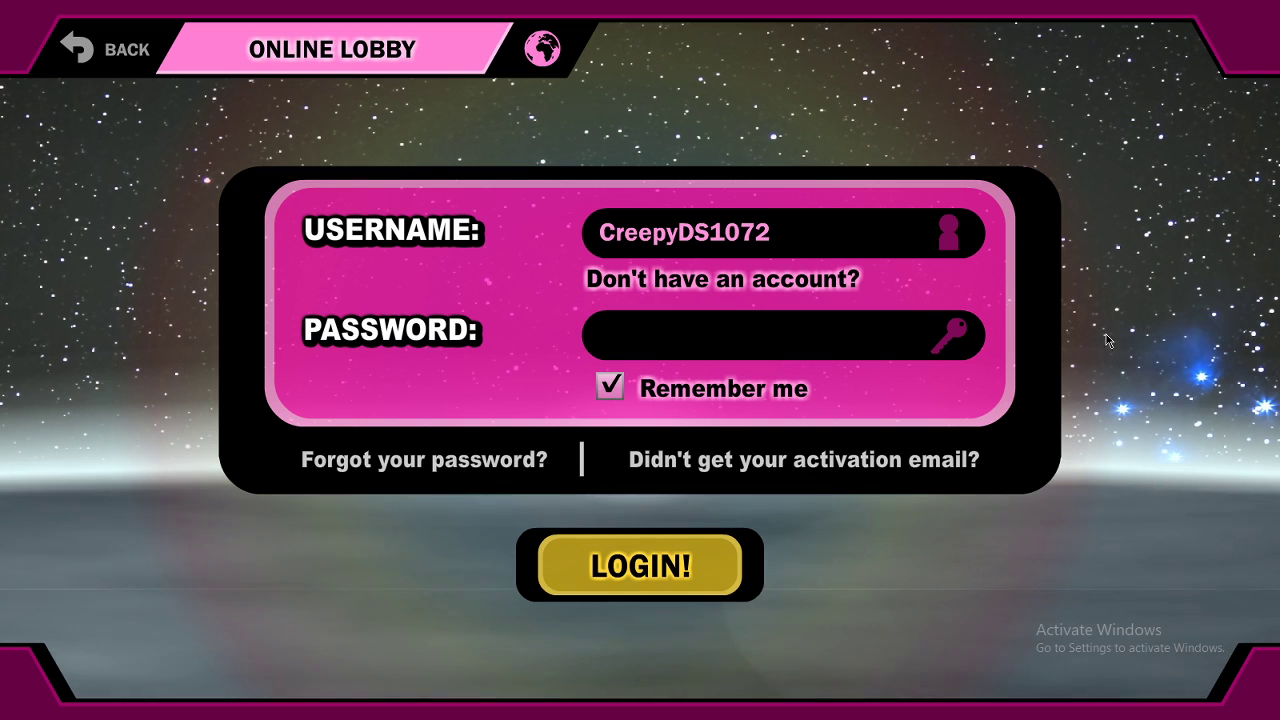
# Log into the online lobby with the password, browse rooms, then log out.
pyautogui.click(901, 331)
pyautogui.write('**')
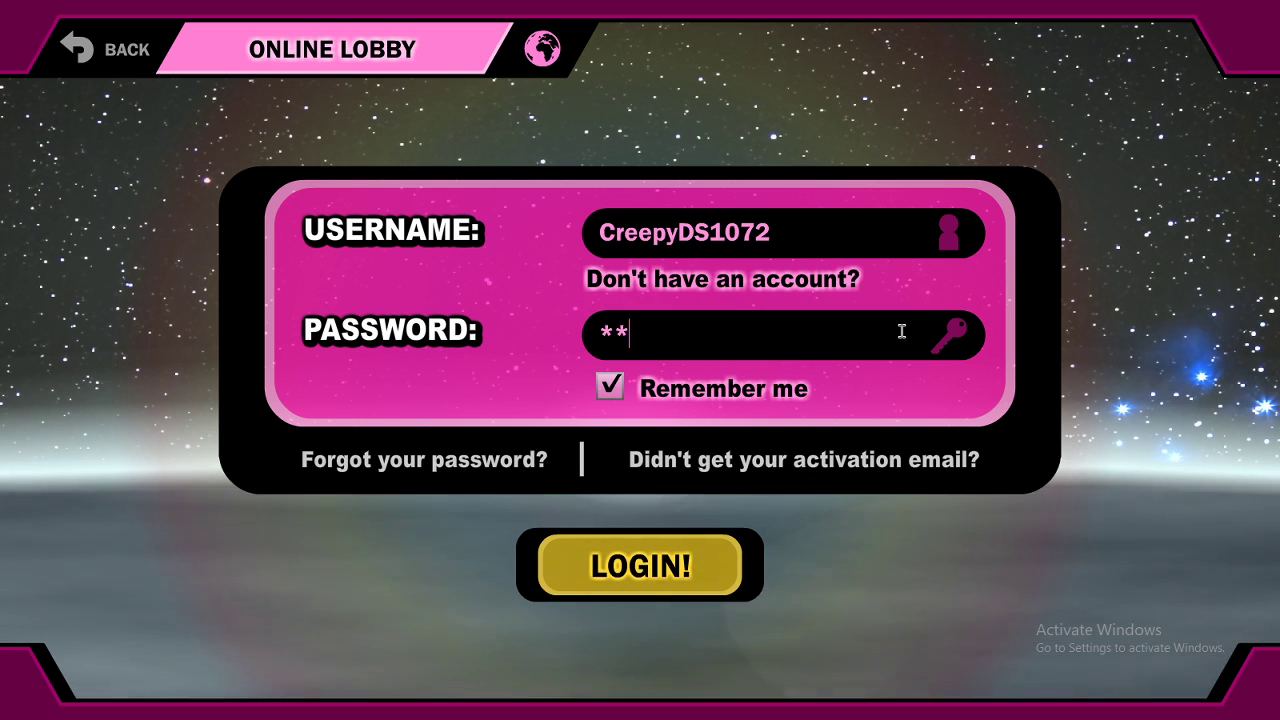
pyautogui.write('****')
pyautogui.press('Return')
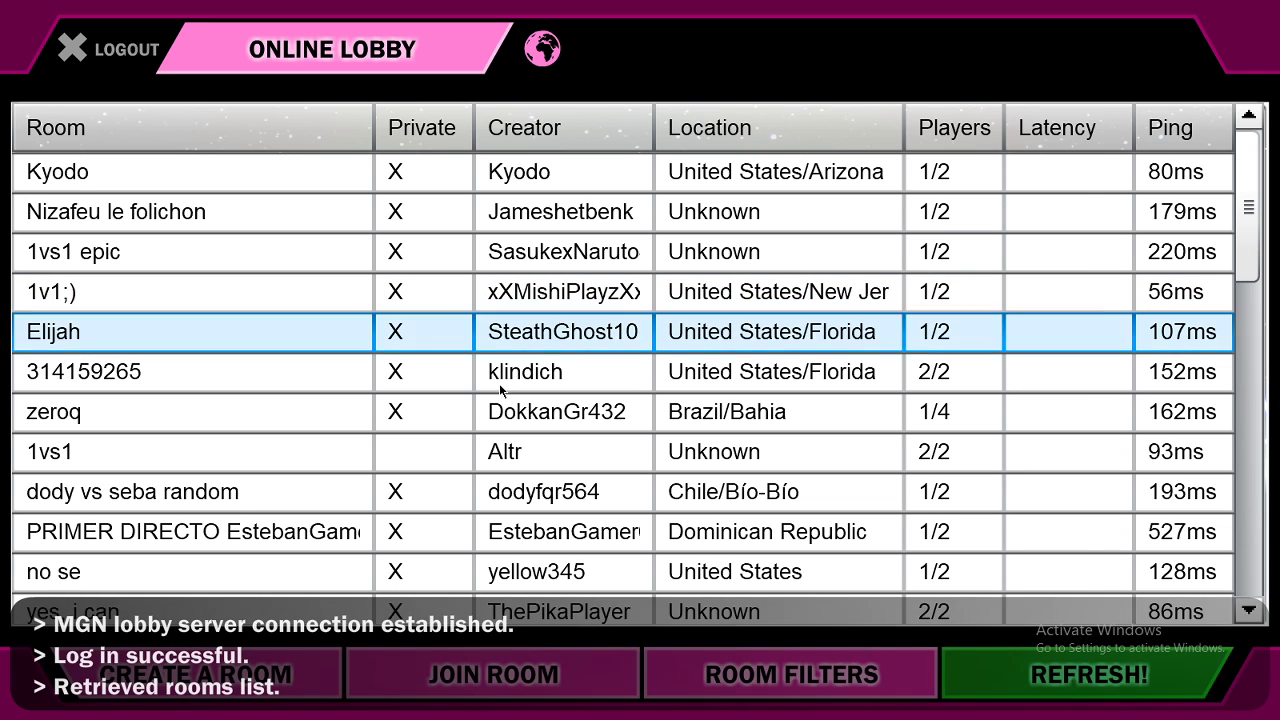
pyautogui.scroll(-1, 499, 383)
pyautogui.scroll(-3, 500, 300)
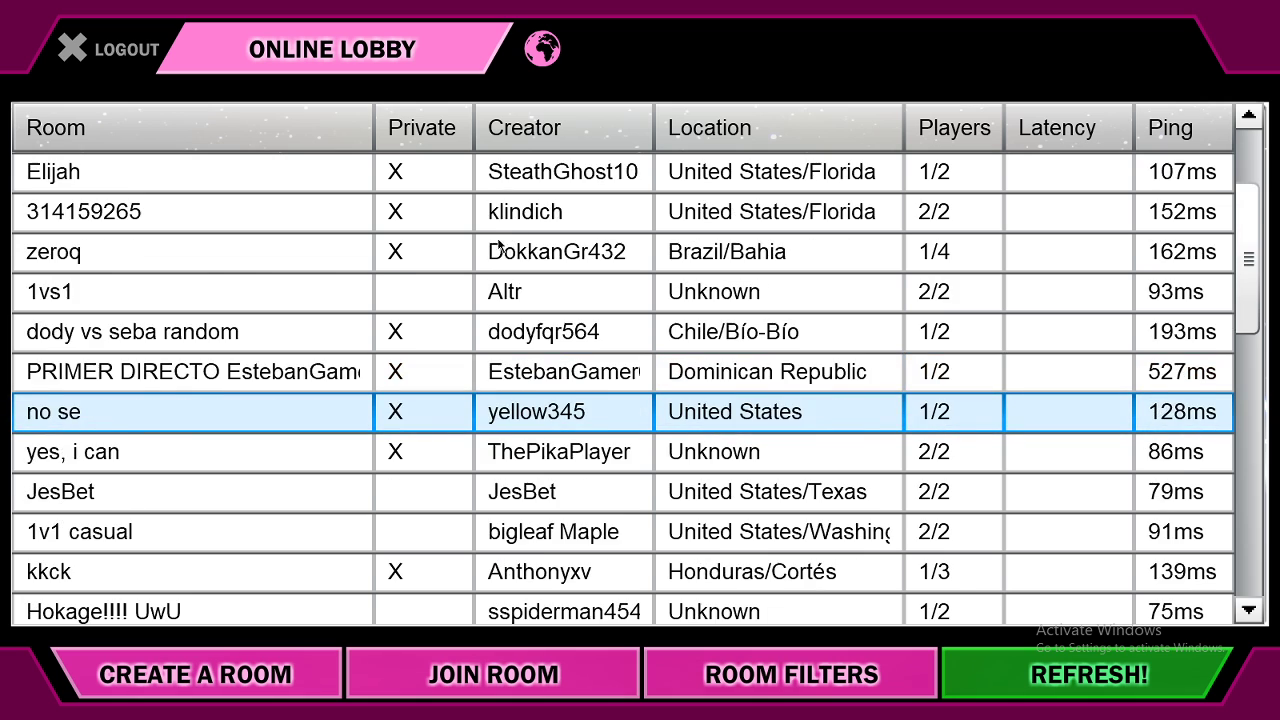
pyautogui.scroll(-2, 499, 247)
pyautogui.scroll(-1, 640, 330)
pyautogui.scroll(2, 898, 295)
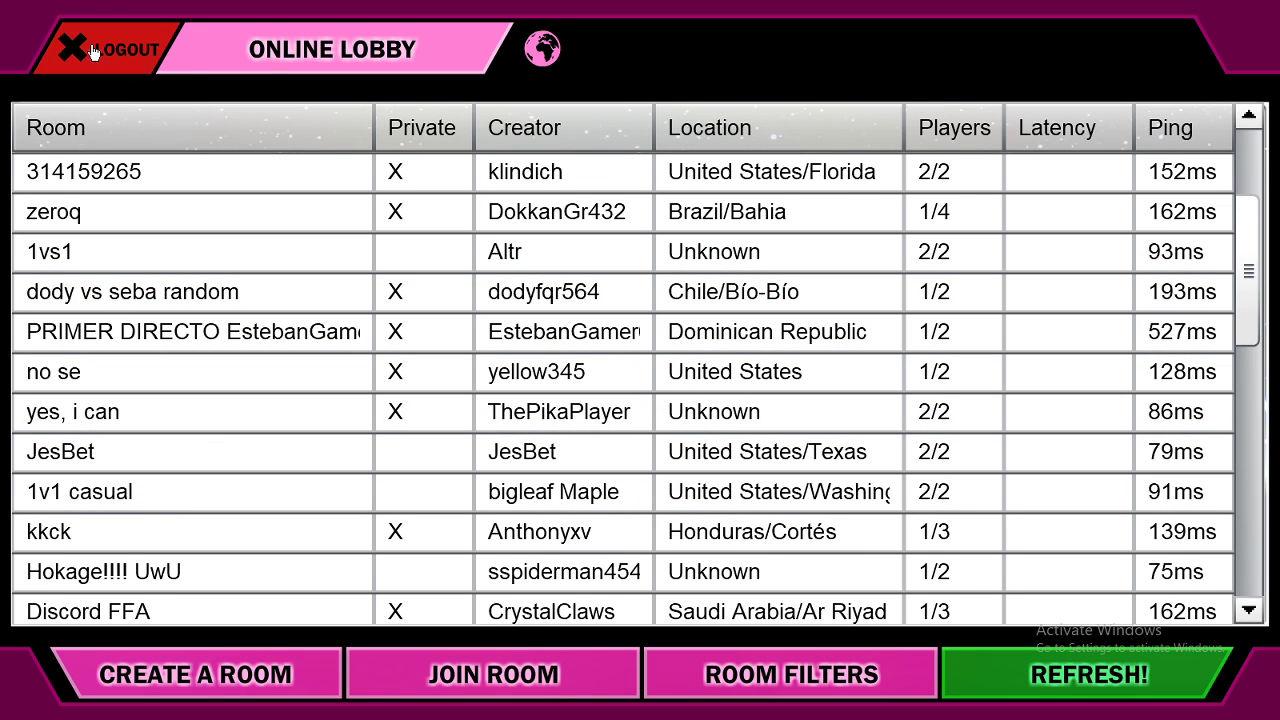
pyautogui.click(95, 50)
pyautogui.click(60, 30)
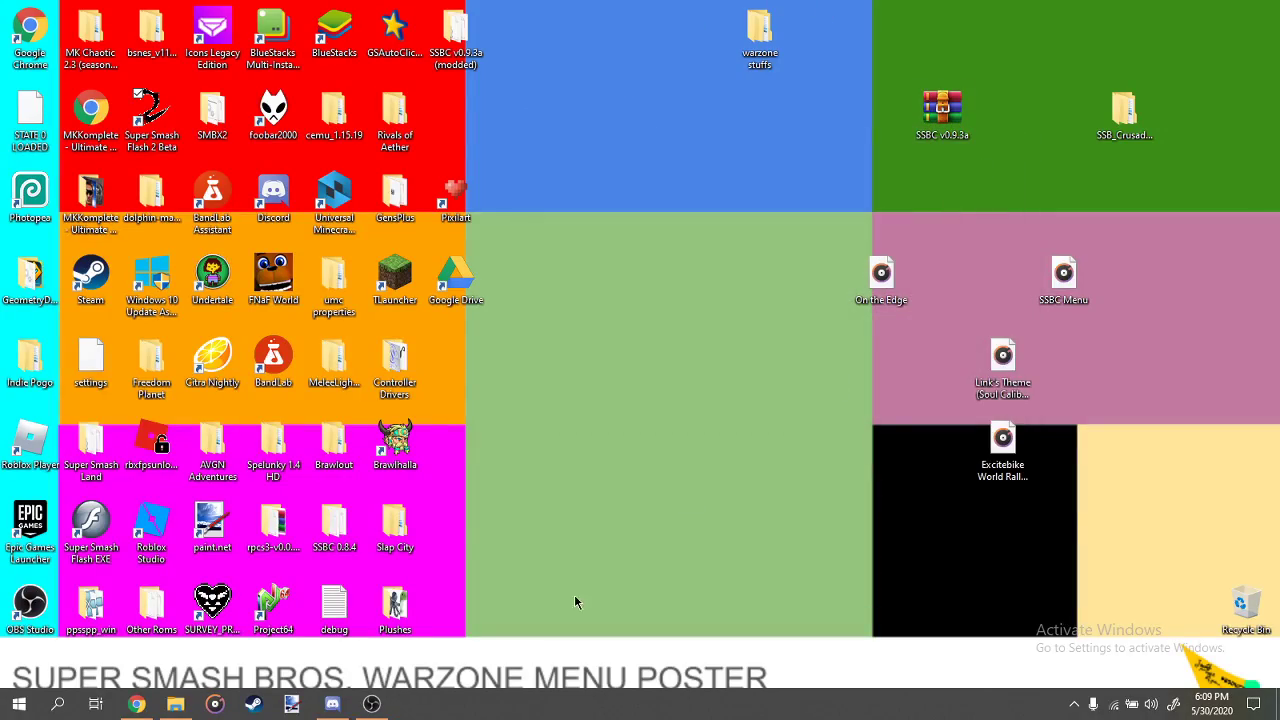
pyautogui.click(370, 705)
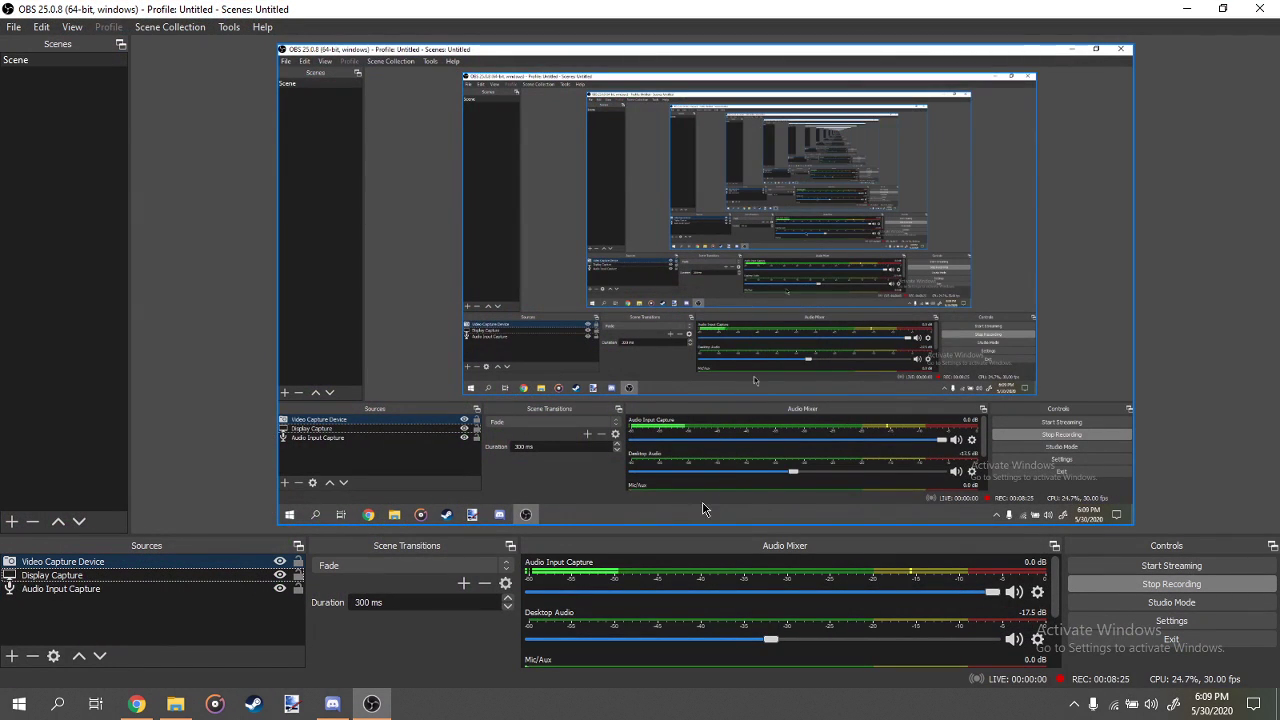
pyautogui.click(320, 163)
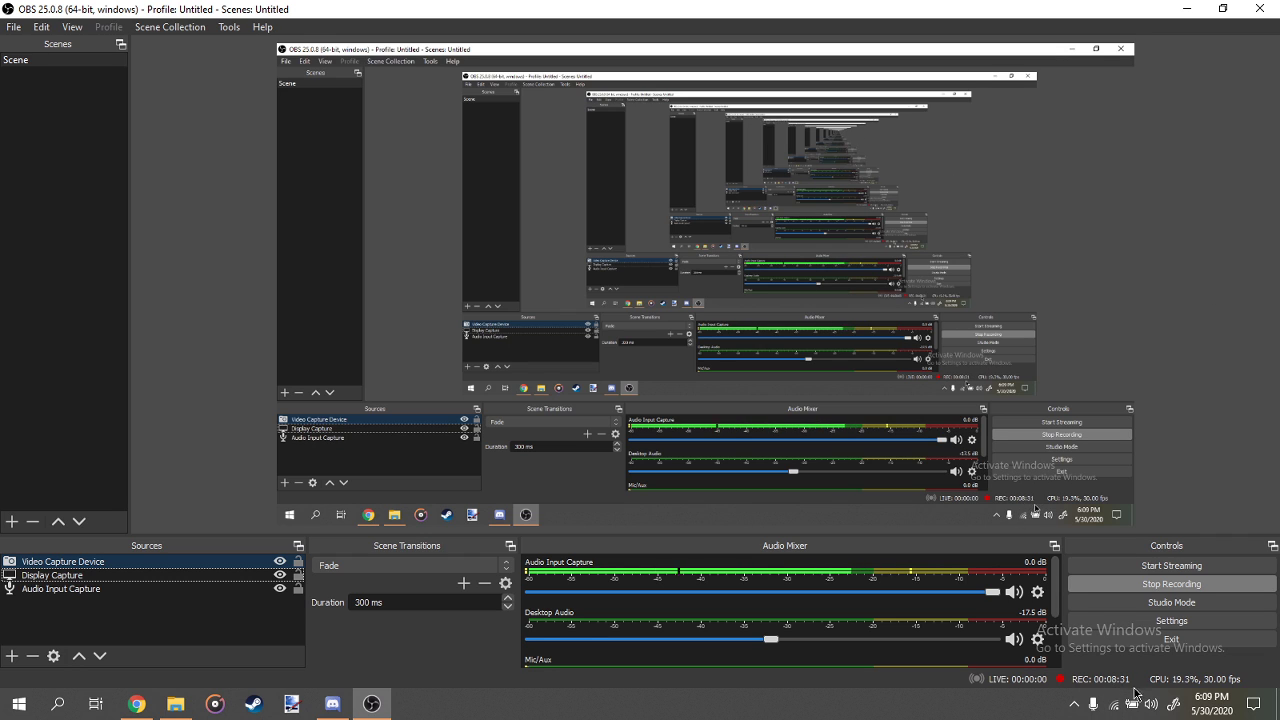
# Run SSBC v0.9.3a.exe from the SSBC v0.9.3a (modded) folder and close the folder window.
pyautogui.click(1188, 7)
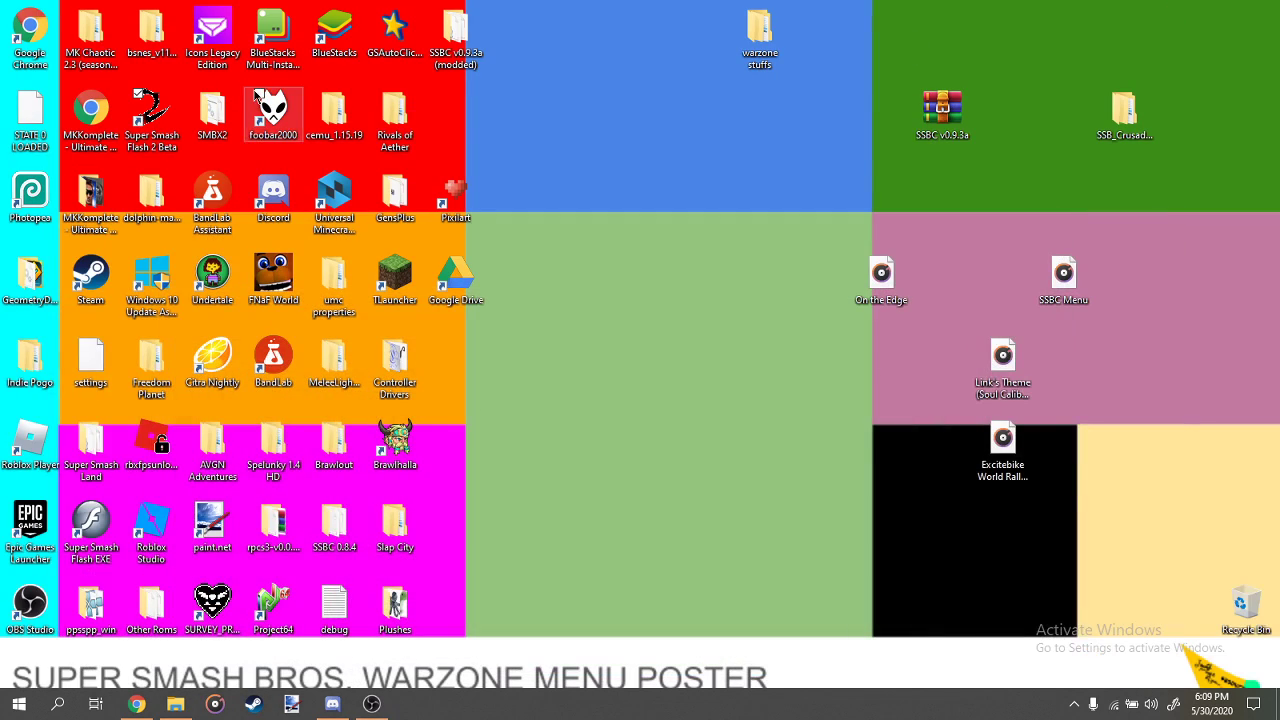
pyautogui.doubleClick(457, 40)
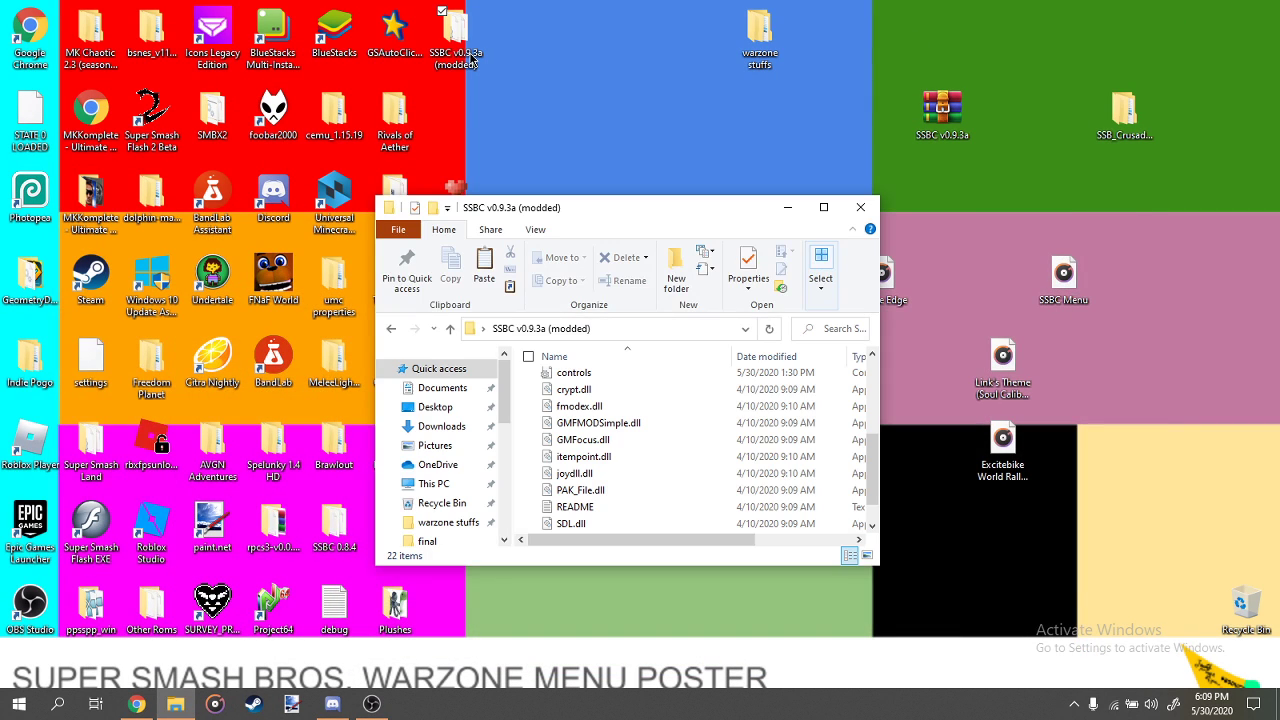
pyautogui.moveTo(605, 213); pyautogui.dragTo(518, 260)
pyautogui.scroll(-2, 546, 537)
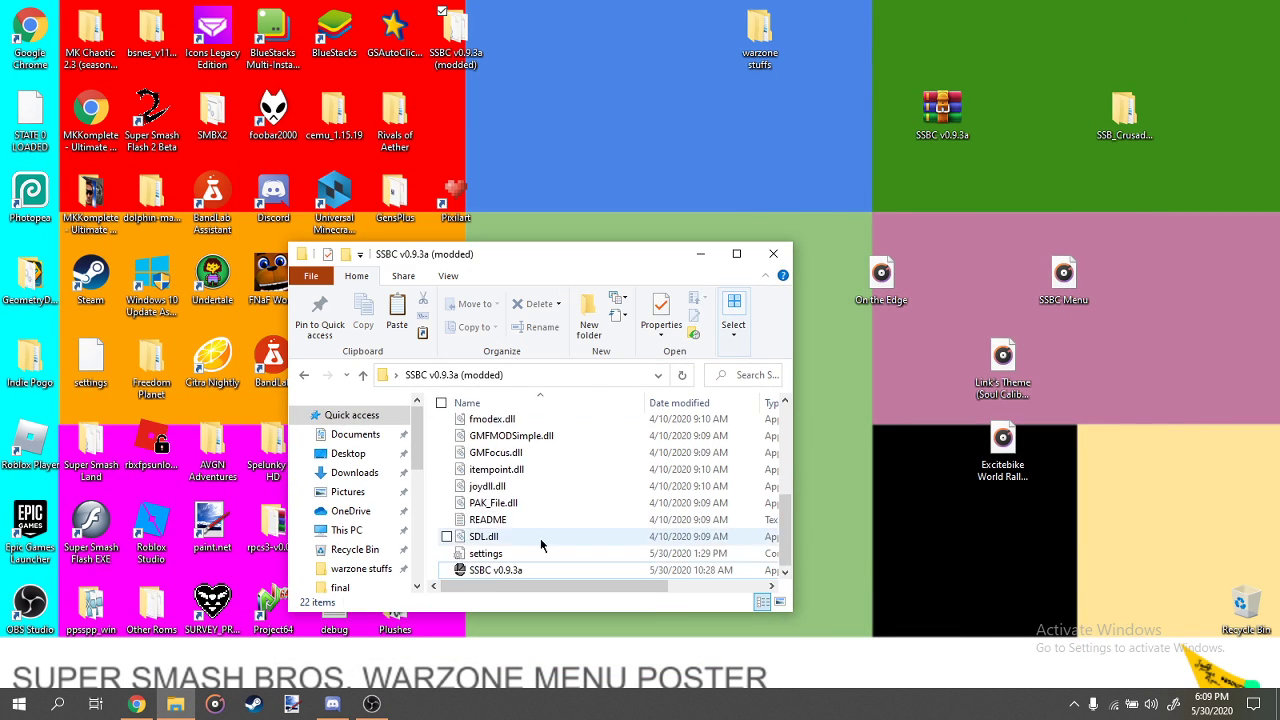
pyautogui.scroll(5, 546, 537)
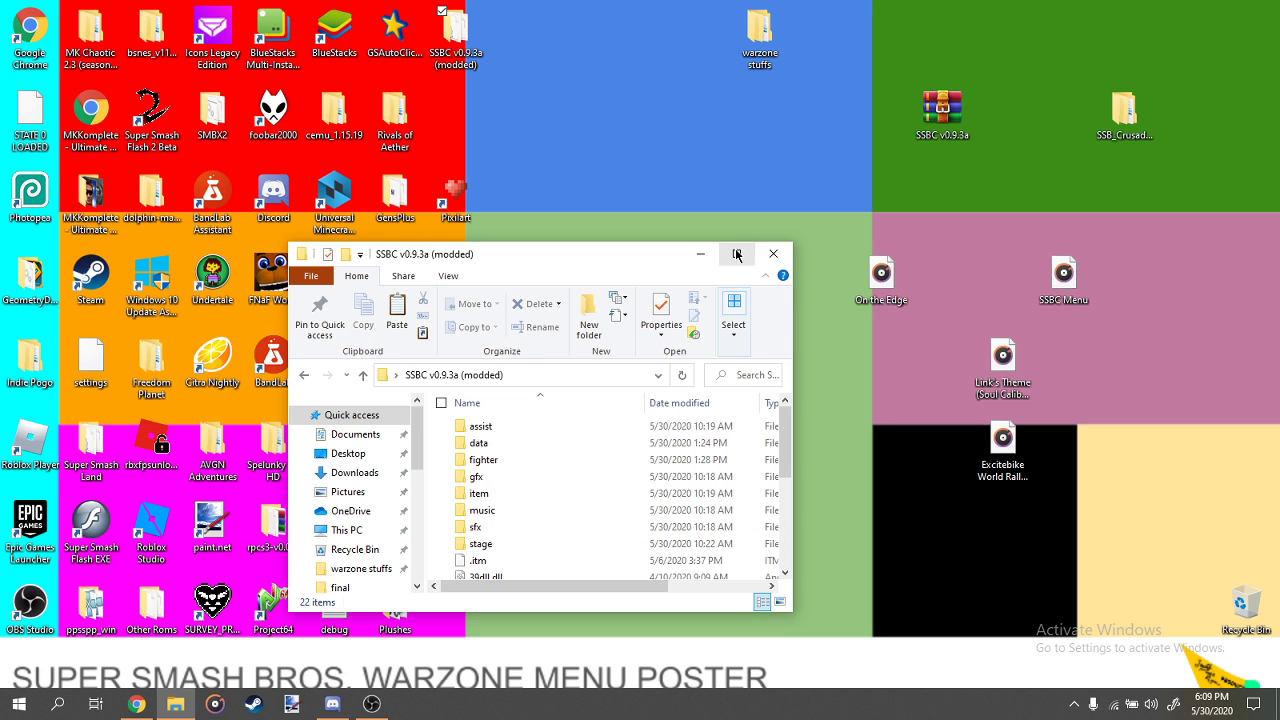
pyautogui.scroll(-5, 546, 500)
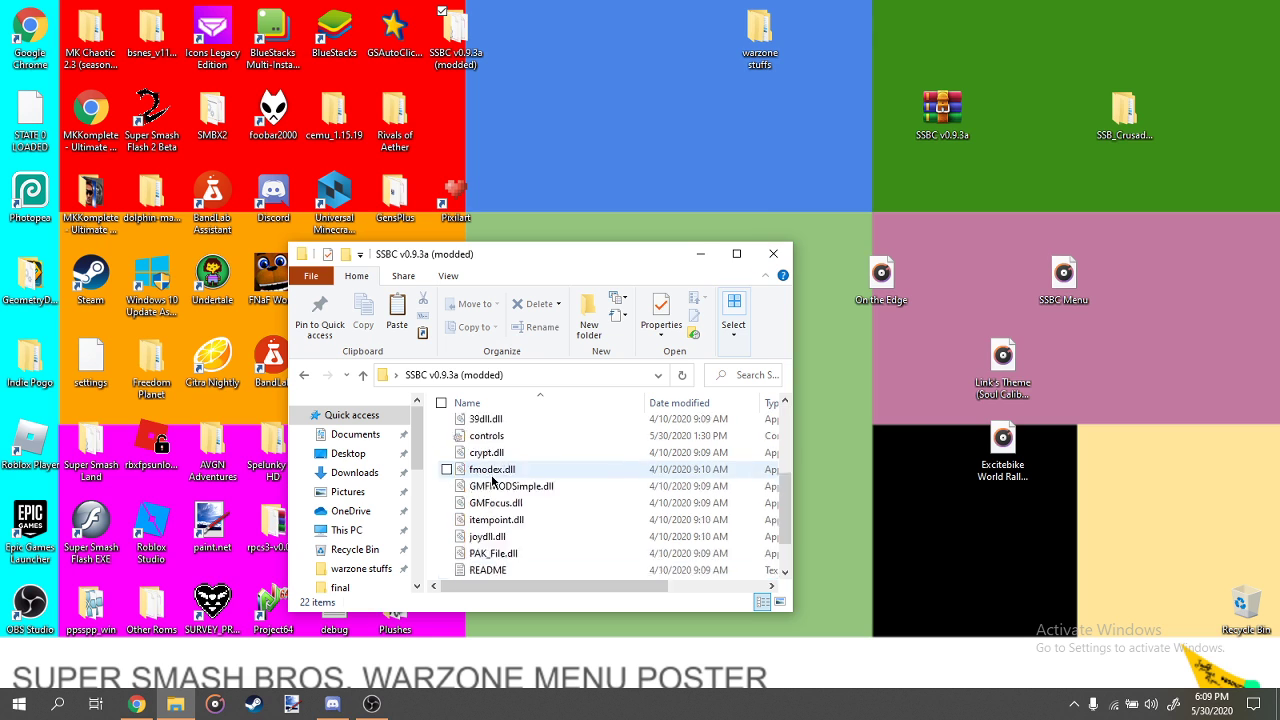
pyautogui.scroll(5, 543, 558)
pyautogui.scroll(-3, 520, 540)
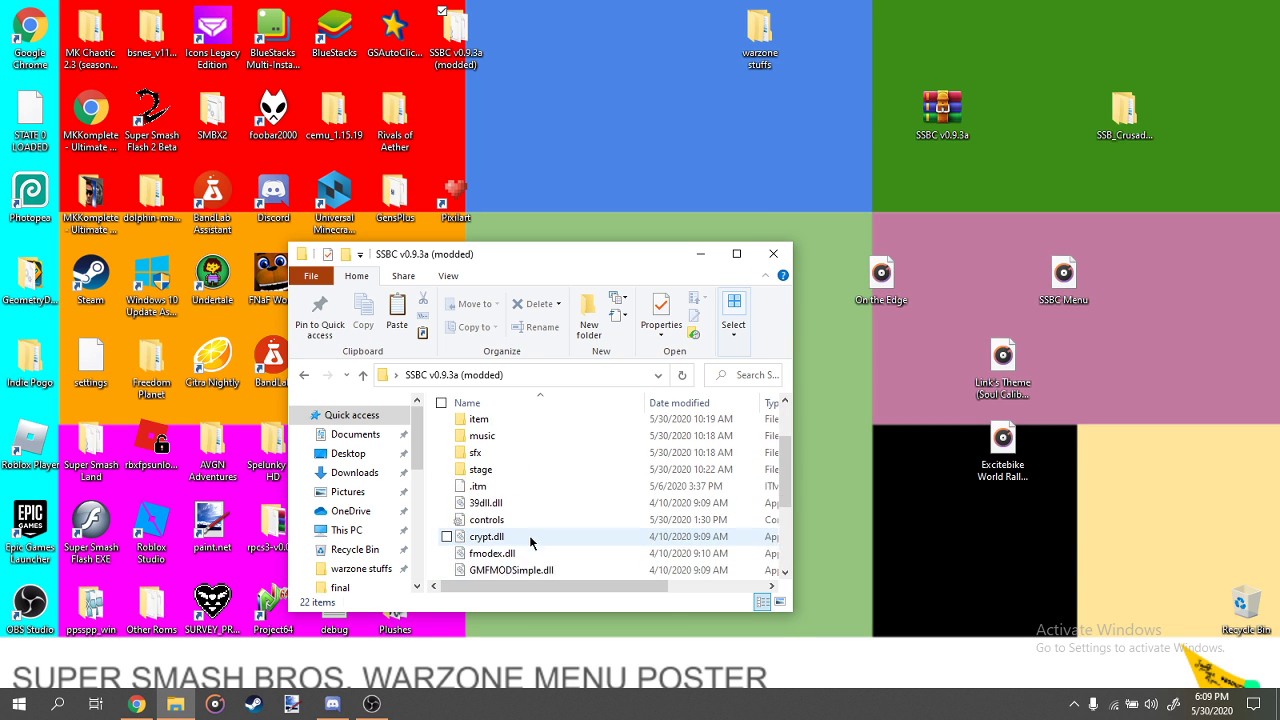
pyautogui.scroll(-3, 497, 572)
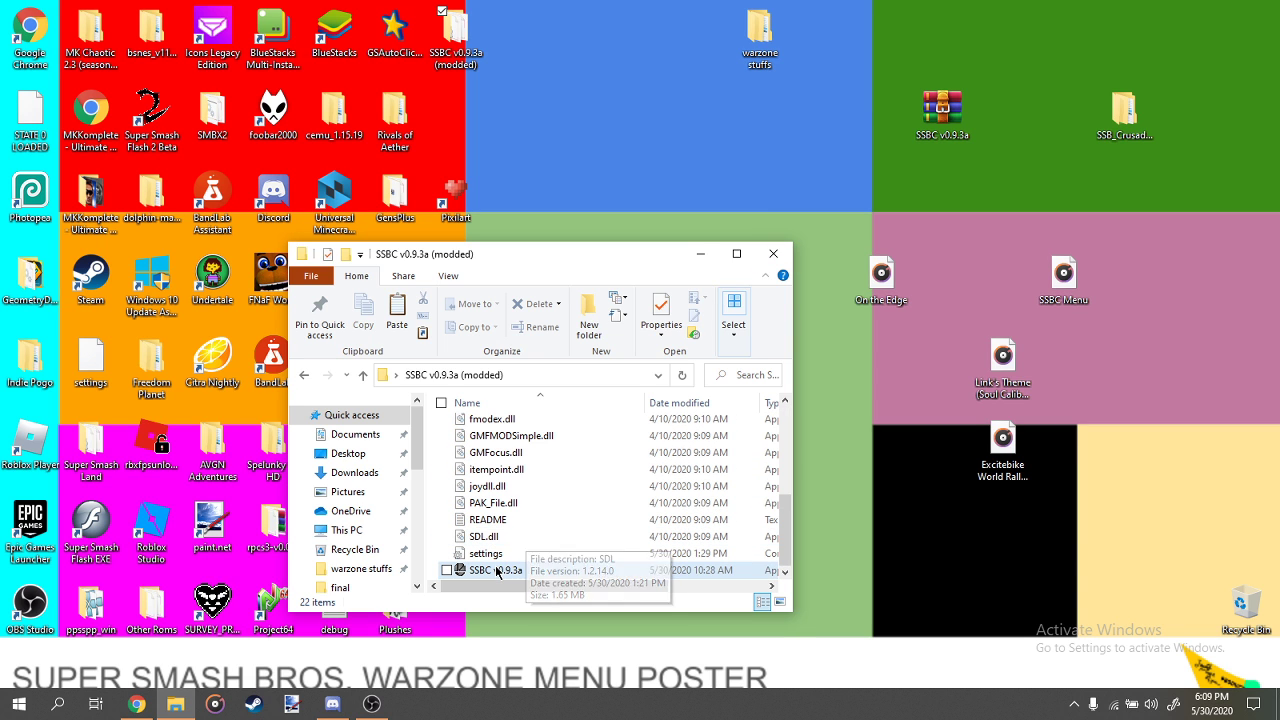
pyautogui.click(783, 255)
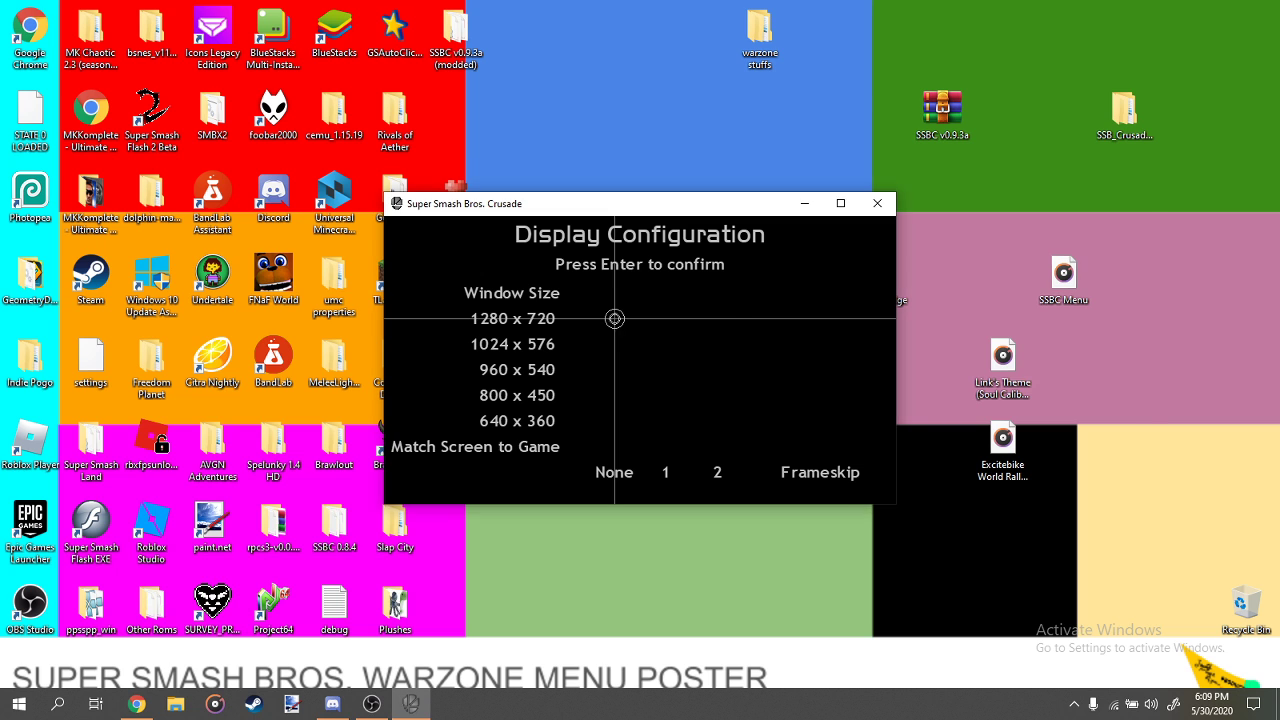
# Accept the window size, then go to Main Menu > Options > Controls.
pyautogui.press('Down')
pyautogui.press('Return')
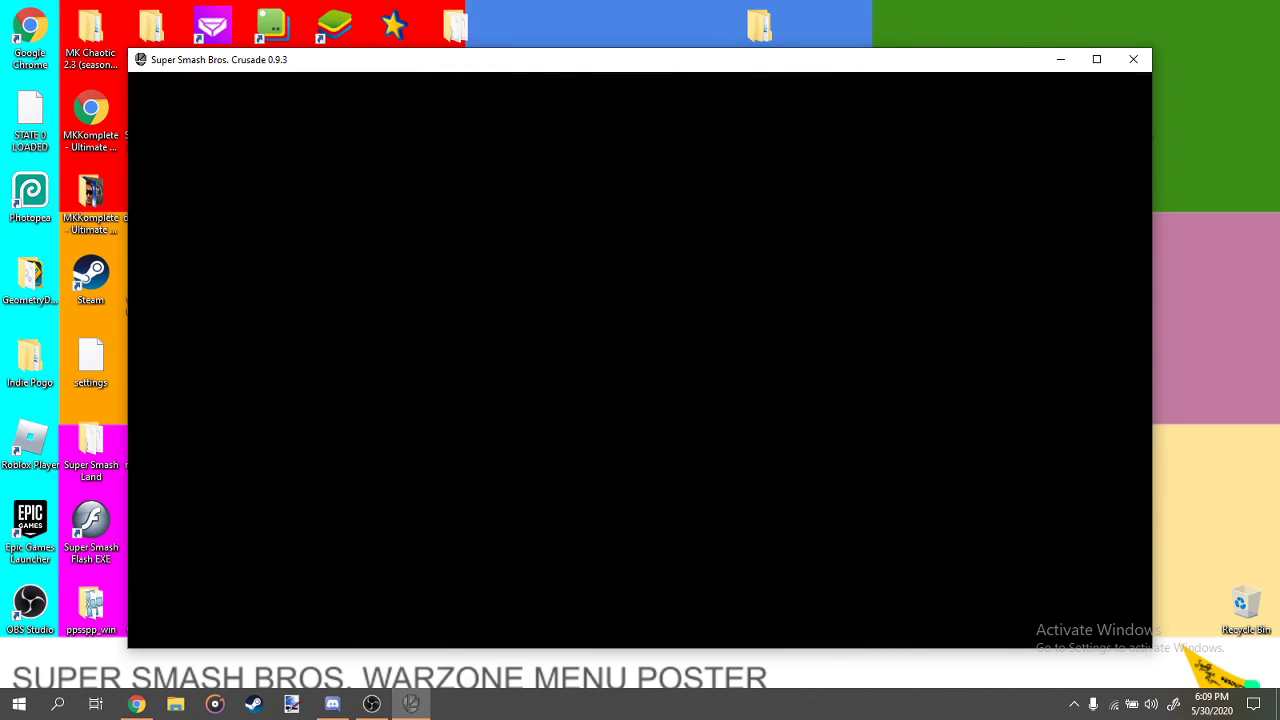
pyautogui.press('Up')
pyautogui.press('Return')
pyautogui.press('Down')
pyautogui.press('Down')
pyautogui.press('Right')
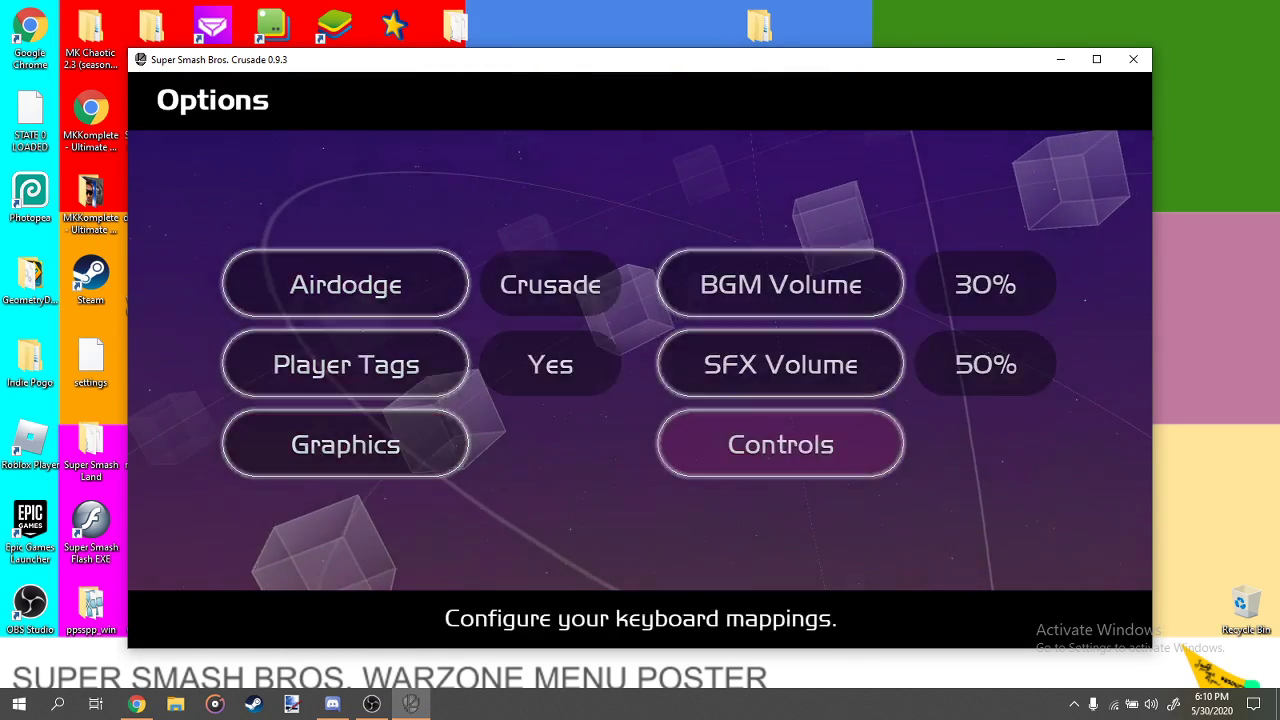
pyautogui.press('Return')
# Set Player 1's input source to the GameCube adapter and bind the movement directions.
pyautogui.click(880, 248)
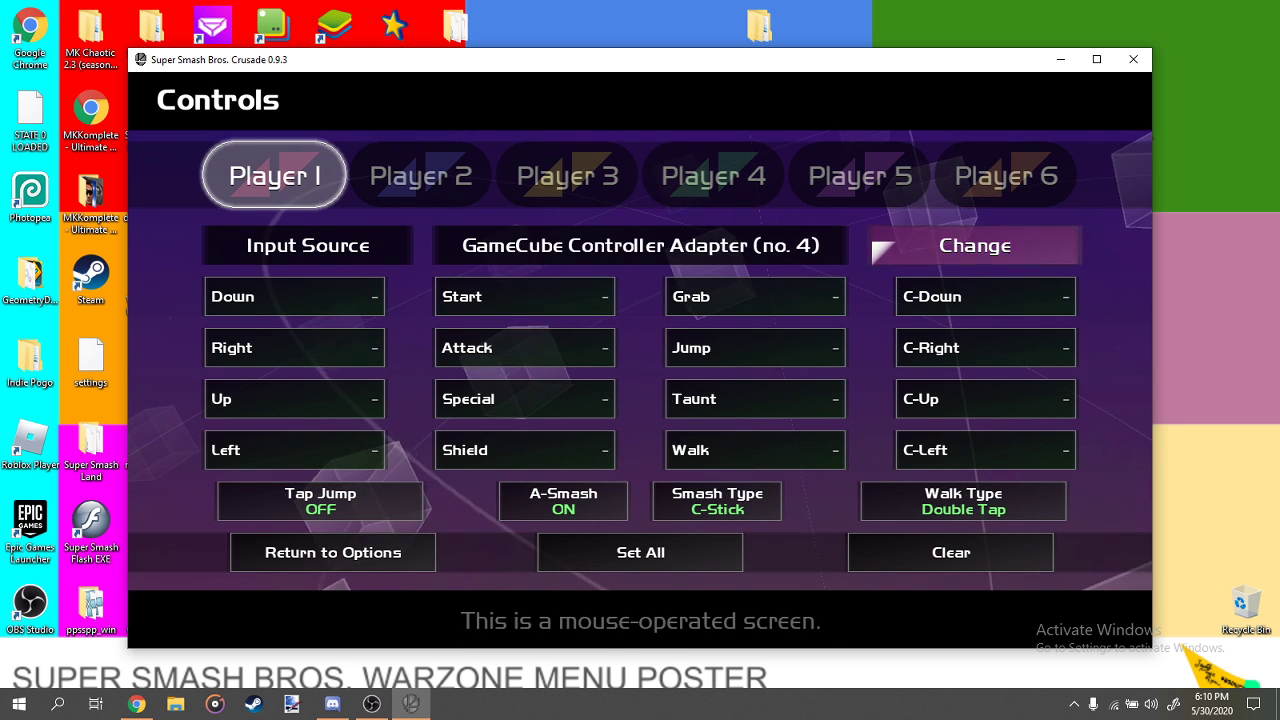
pyautogui.click(345, 296)
pyautogui.click(351, 340)
pyautogui.click(340, 398)
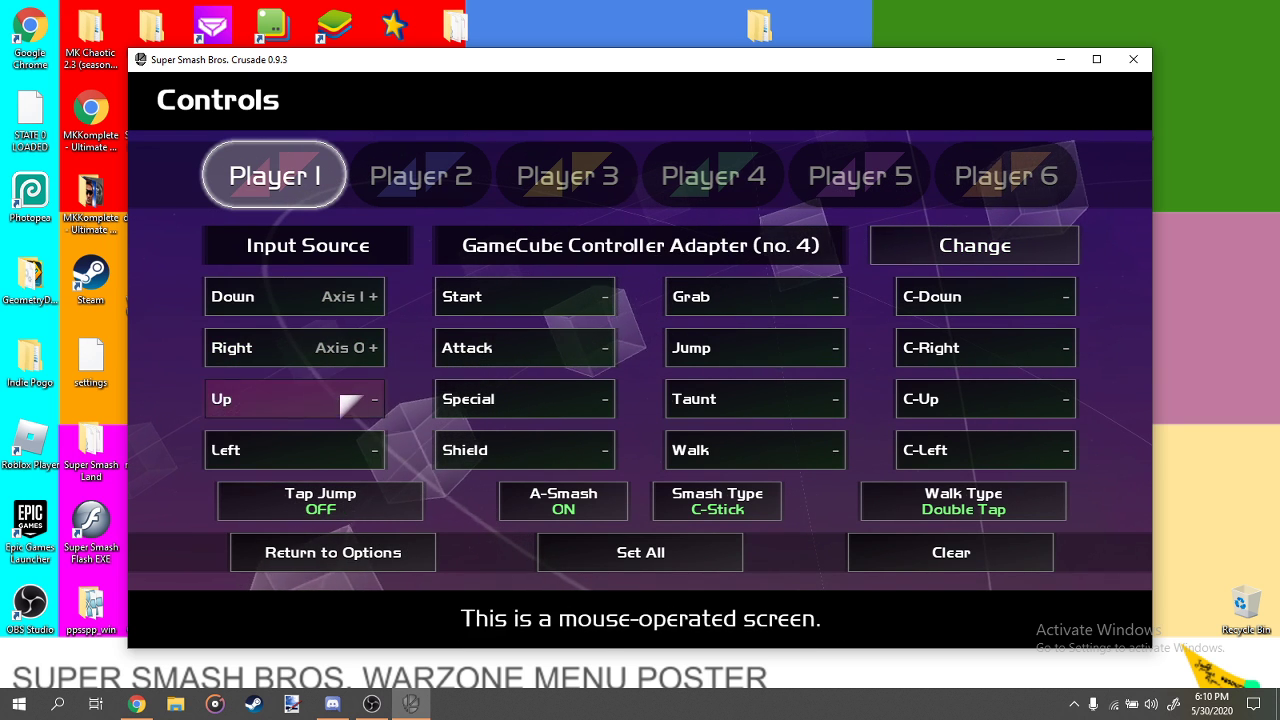
pyautogui.click(310, 450)
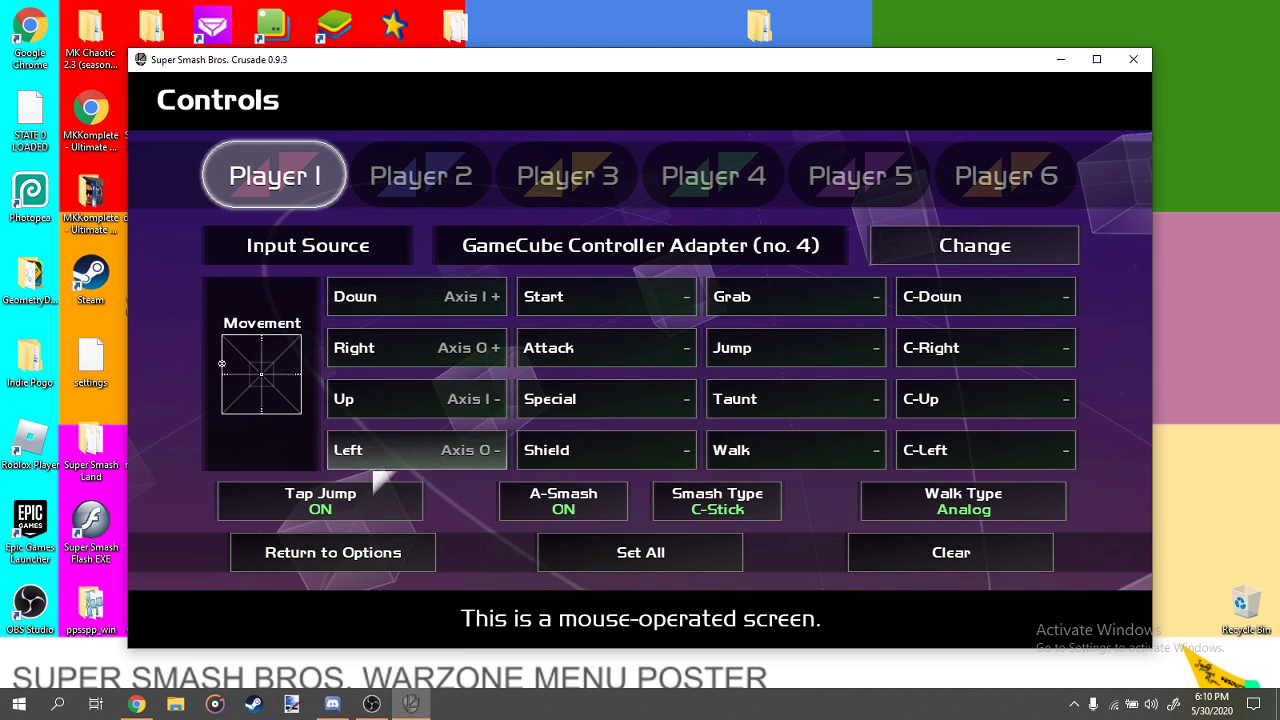
pyautogui.click(415, 296)
pyautogui.click(475, 508)
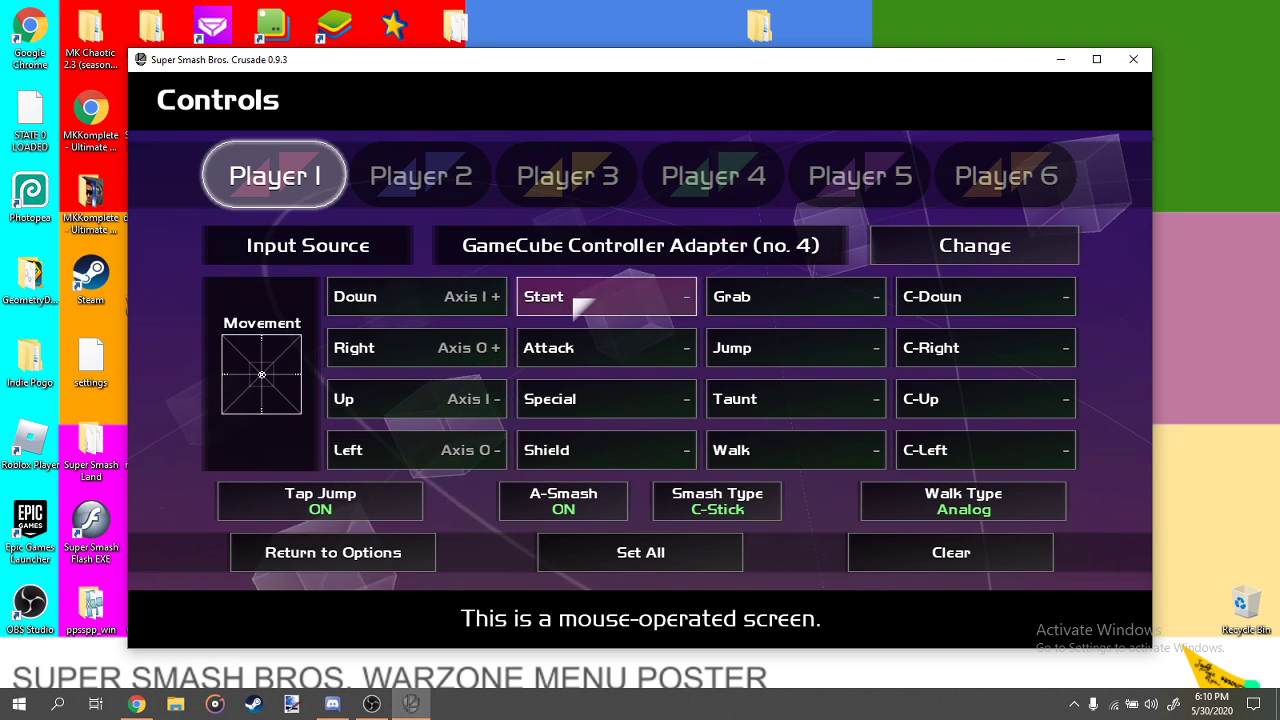
# Bind Attack, Special, two-axis Shield, Grab, two-button Jump, and Hat Up for Taunt.
pyautogui.click(605, 347)
pyautogui.click(605, 398)
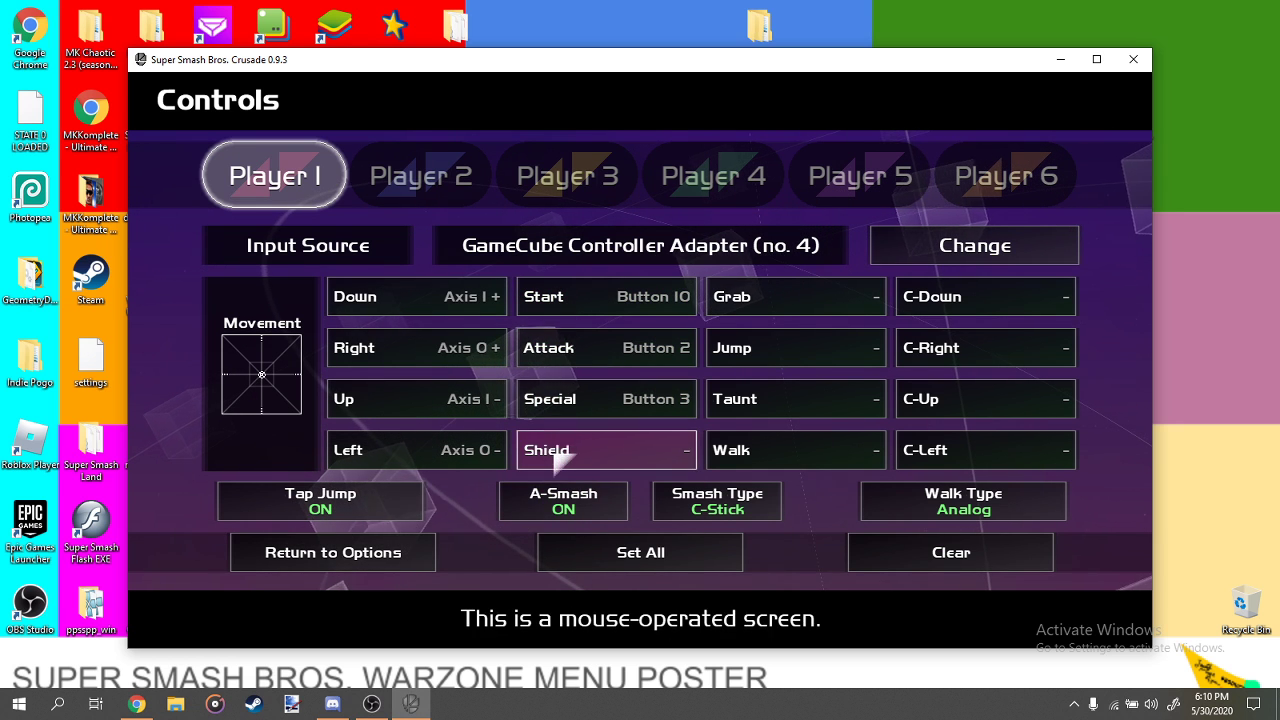
pyautogui.click(605, 449)
pyautogui.click(609, 449)
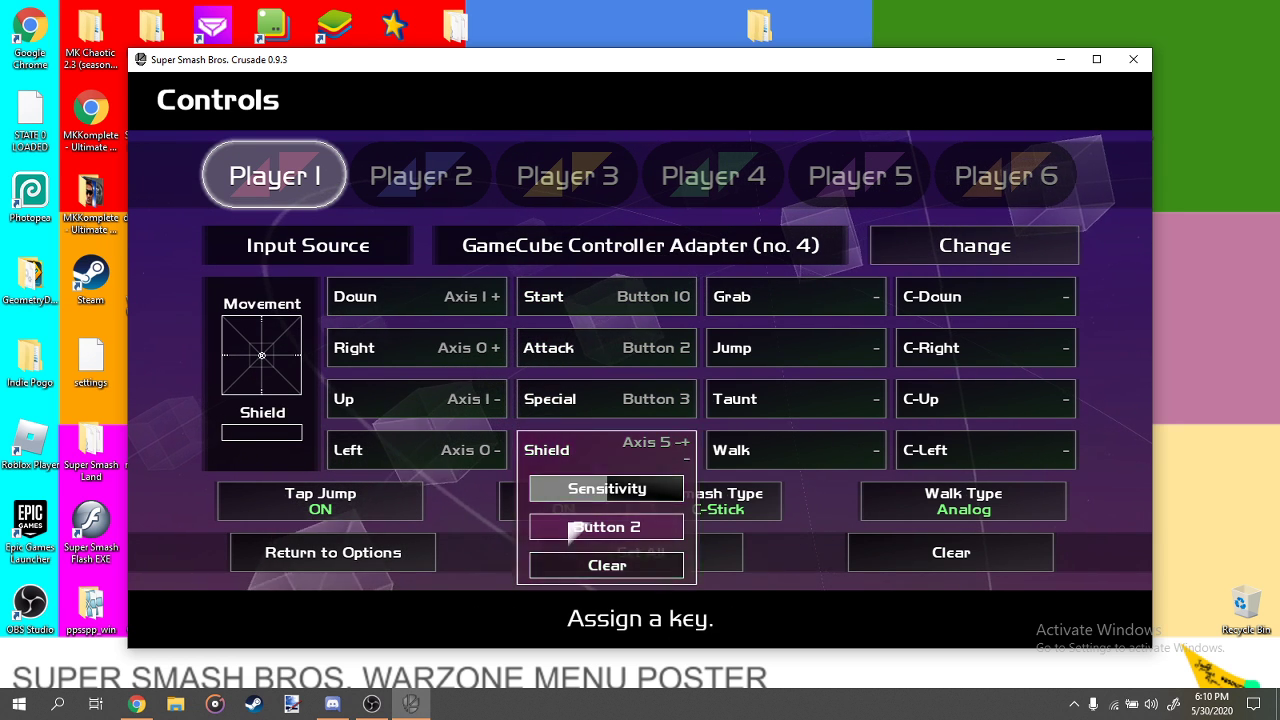
pyautogui.click(856, 296)
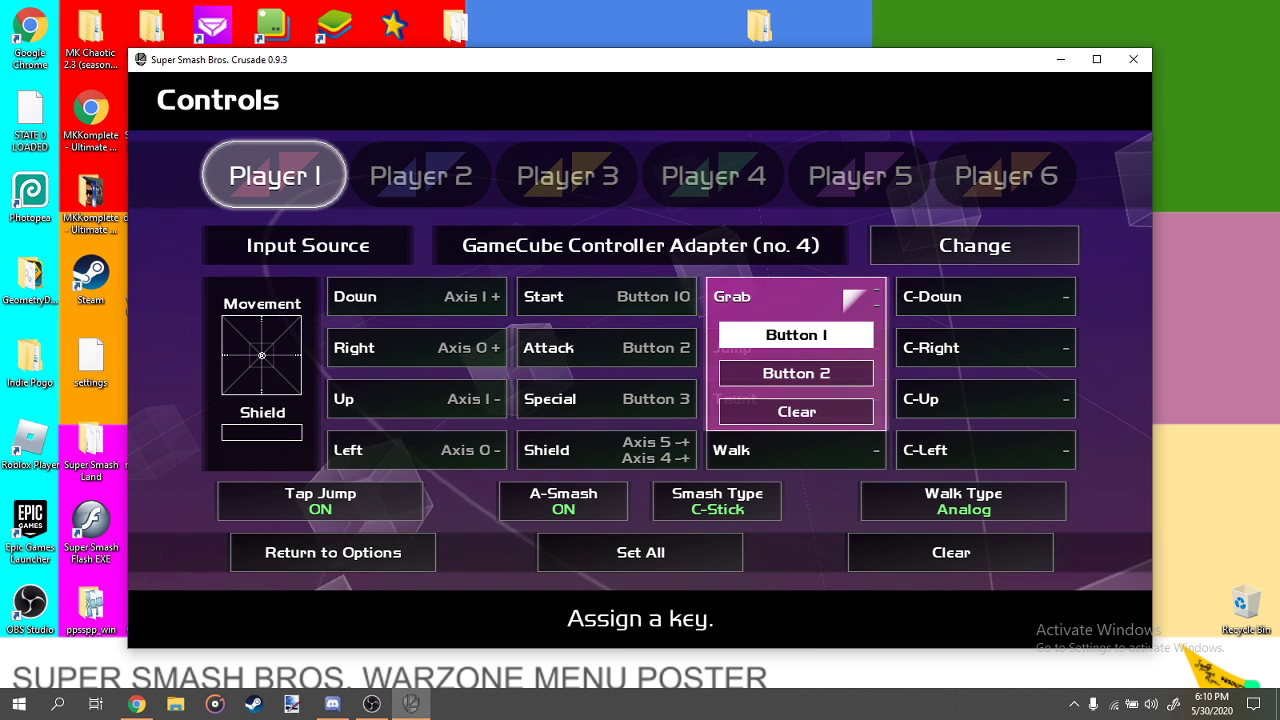
pyautogui.click(822, 344)
pyautogui.click(796, 386)
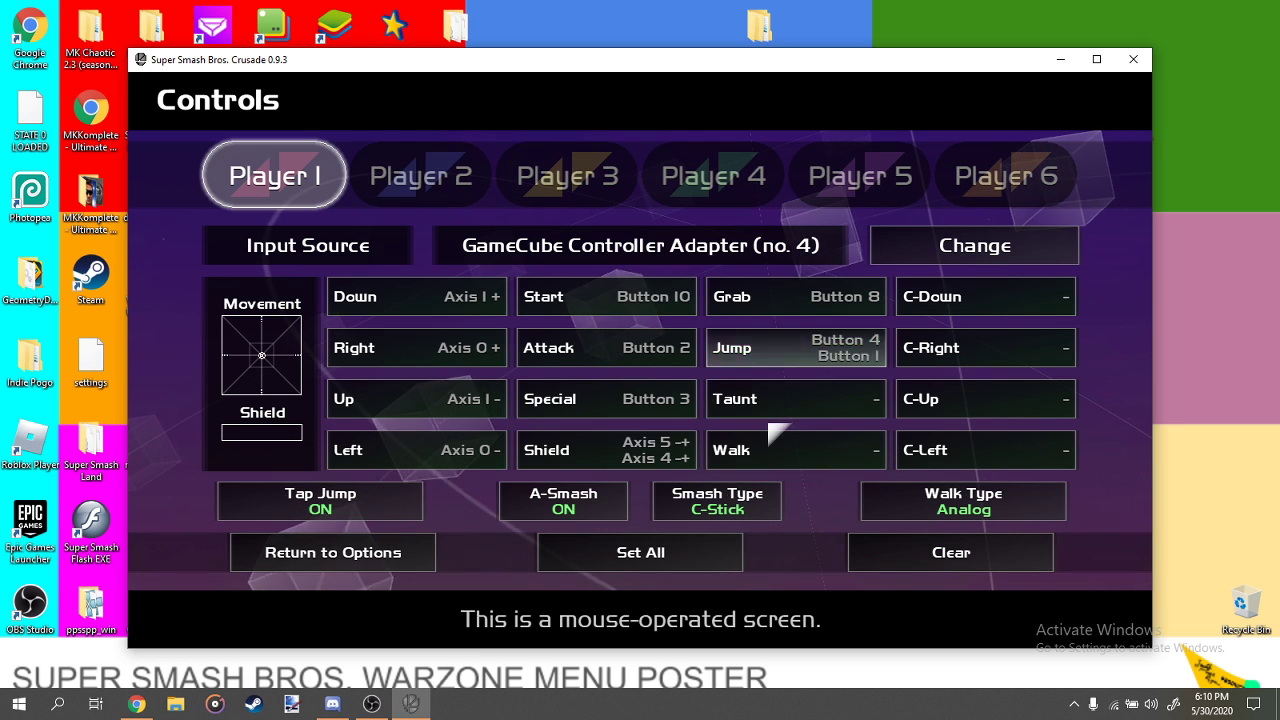
pyautogui.click(778, 405)
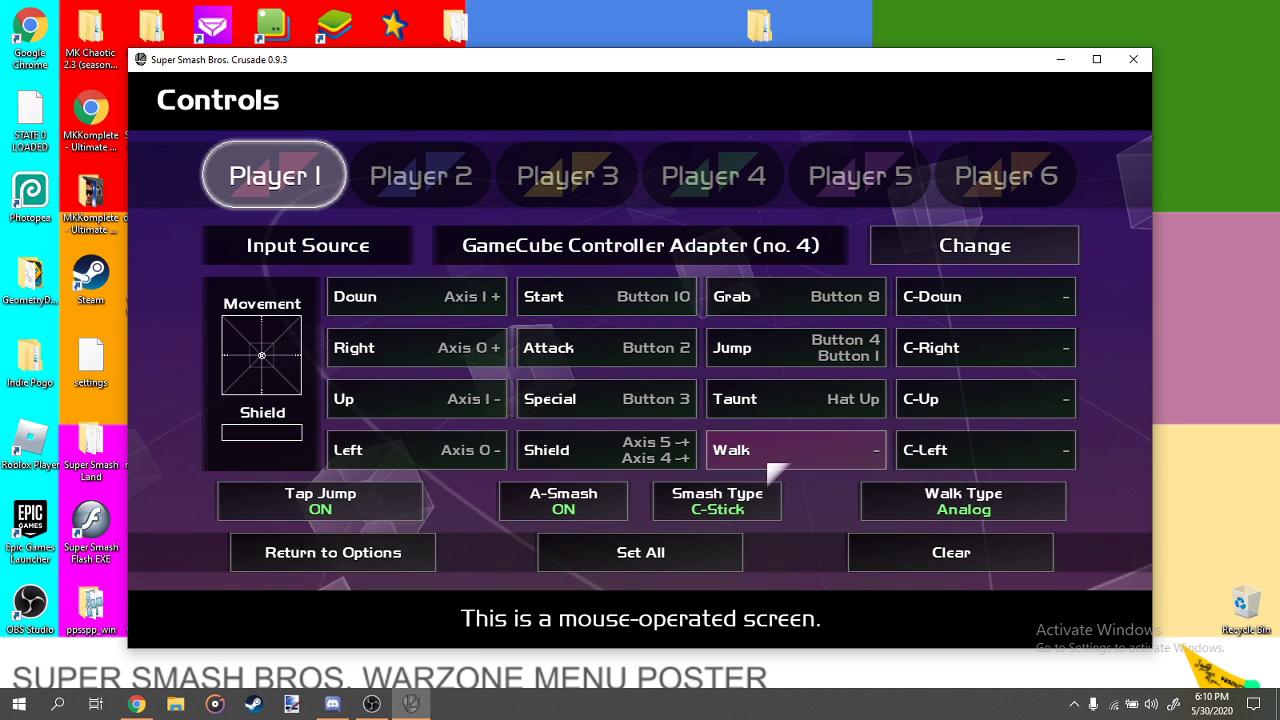
# Bind the C-stick directions, add Hat Down to Taunt, and set Walk to Hat Right/Left.
pyautogui.click(985, 296)
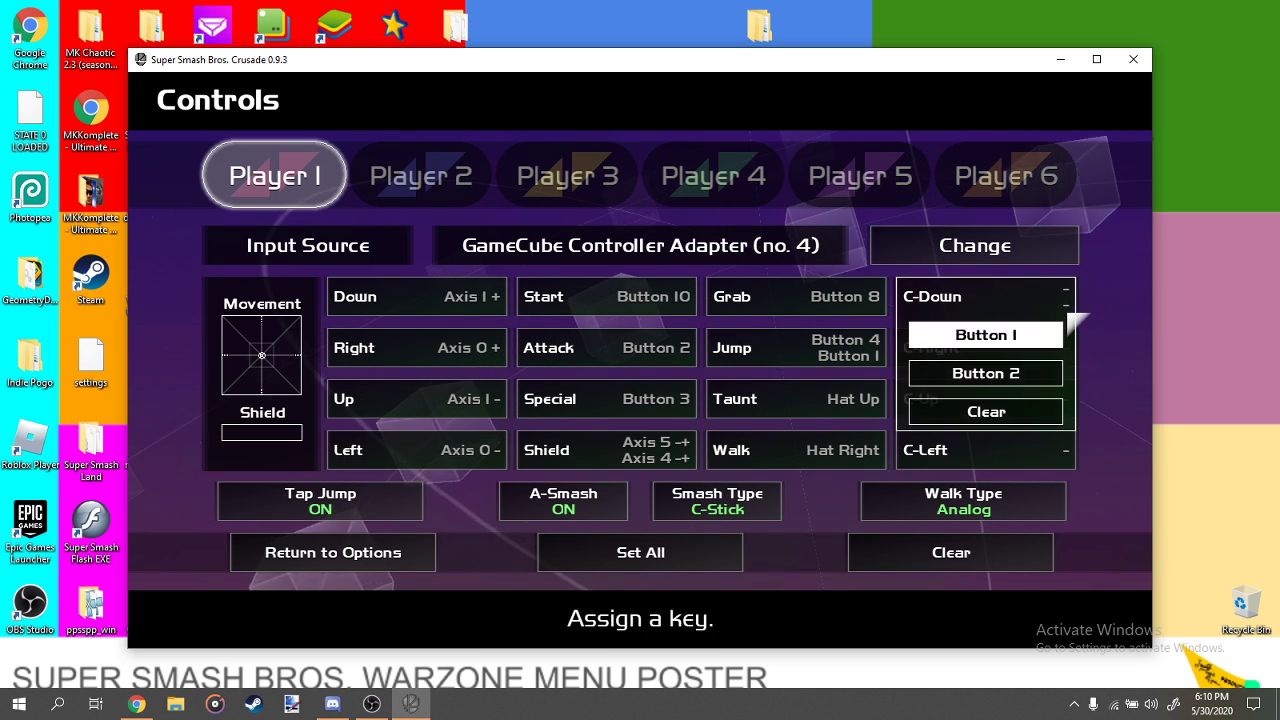
pyautogui.click(985, 347)
pyautogui.click(985, 398)
pyautogui.click(985, 449)
pyautogui.click(985, 488)
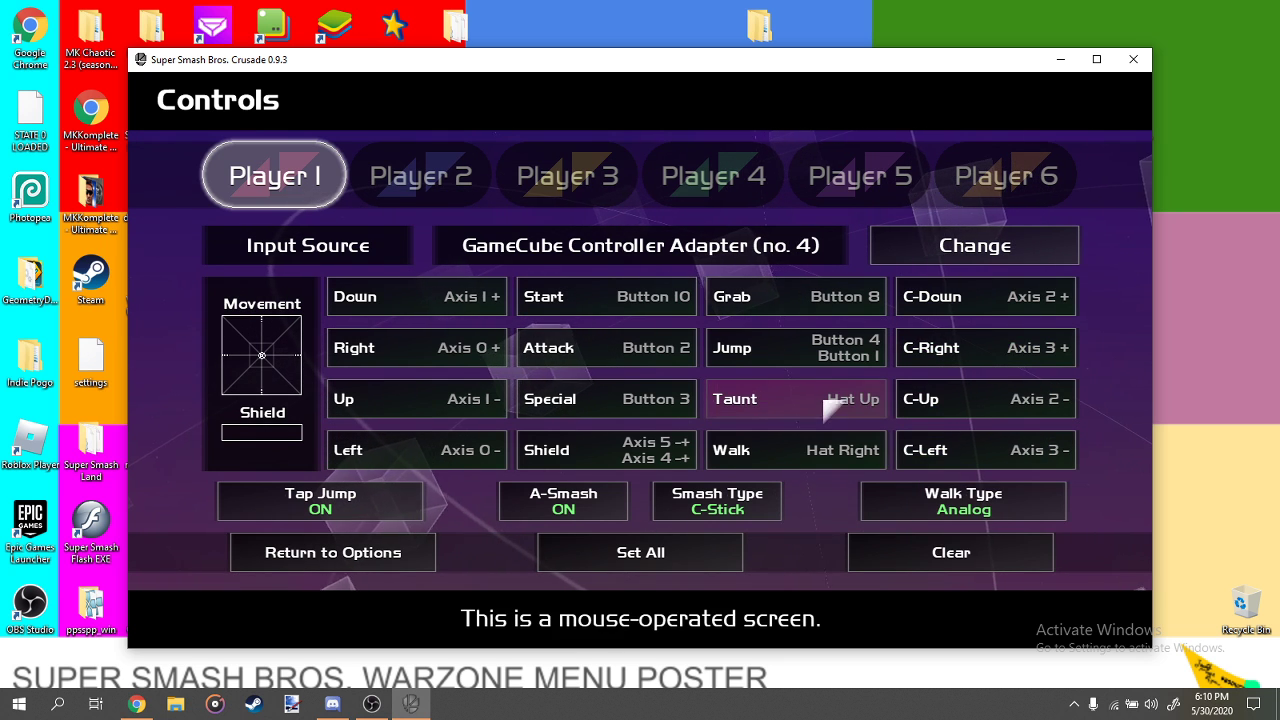
pyautogui.click(796, 398)
pyautogui.click(796, 488)
pyautogui.click(796, 449)
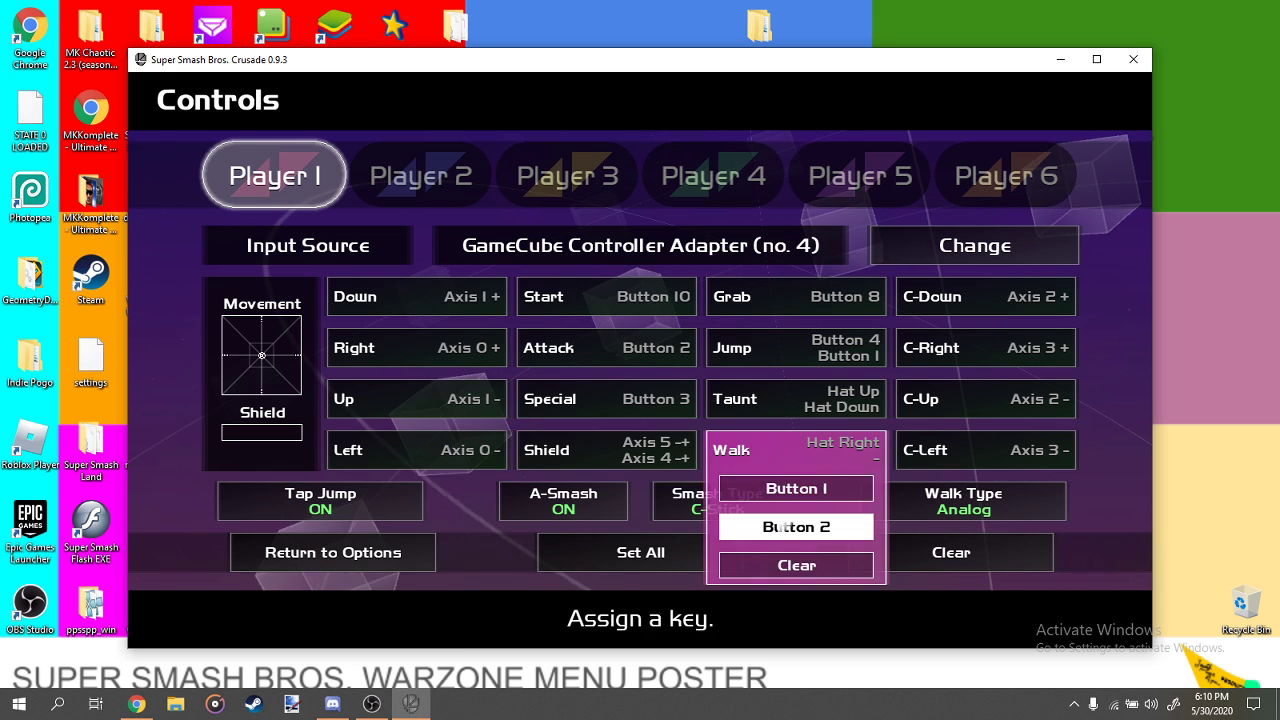
pyautogui.click(796, 527)
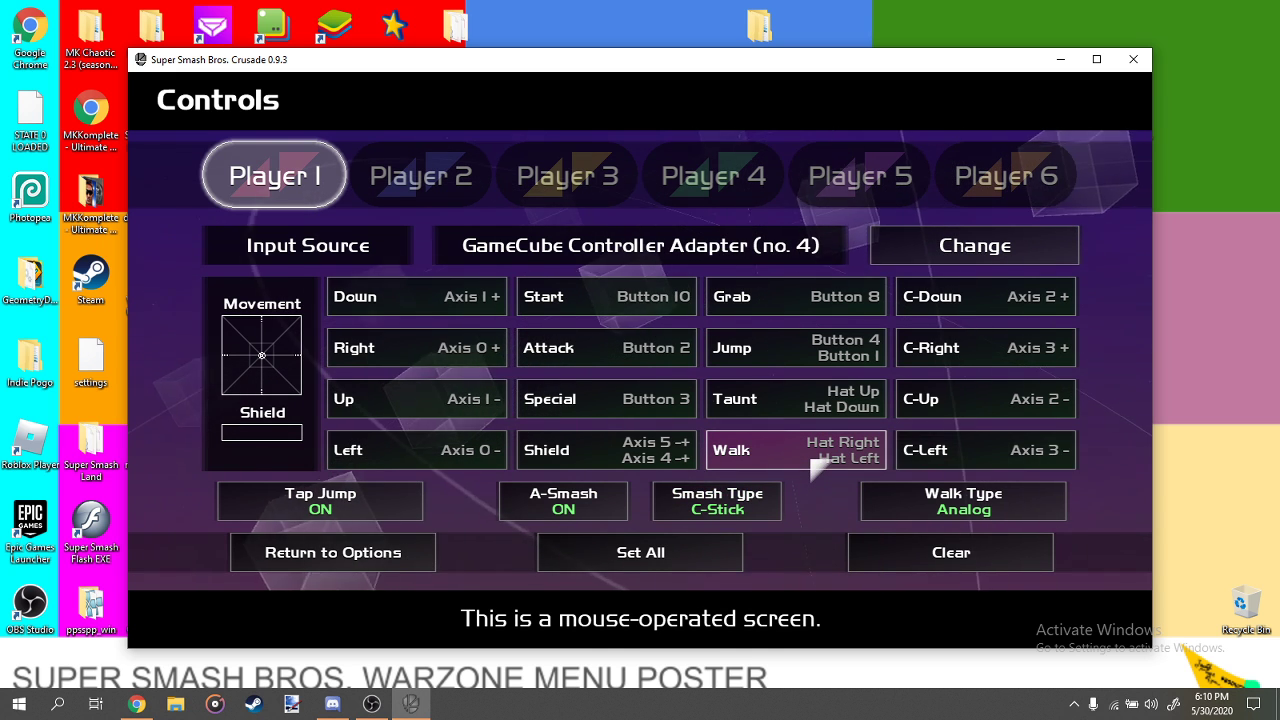
# Return to the main menu and enter Solo > Training character select.
pyautogui.click(520, 545)
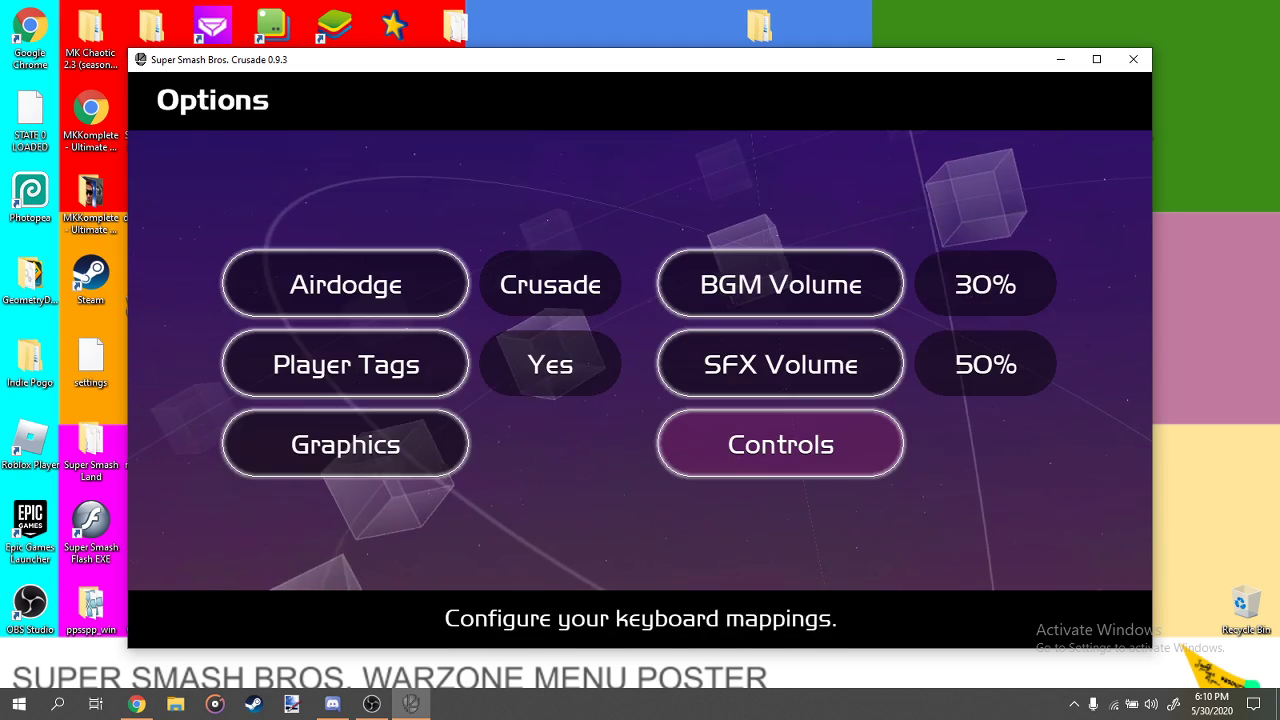
pyautogui.press('Escape')
pyautogui.press('Up')
pyautogui.press('Up')
pyautogui.press('Up')
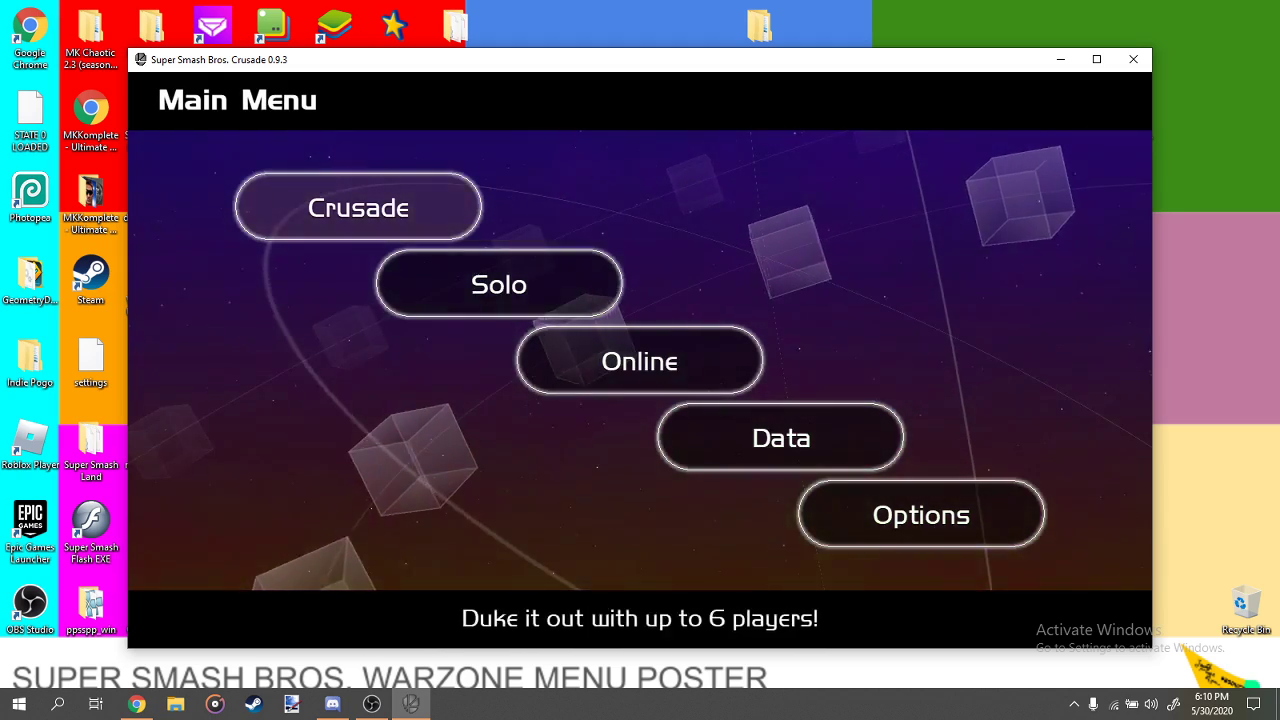
pyautogui.press('Up')
pyautogui.press('Down')
pyautogui.press('Up')
pyautogui.press('Down')
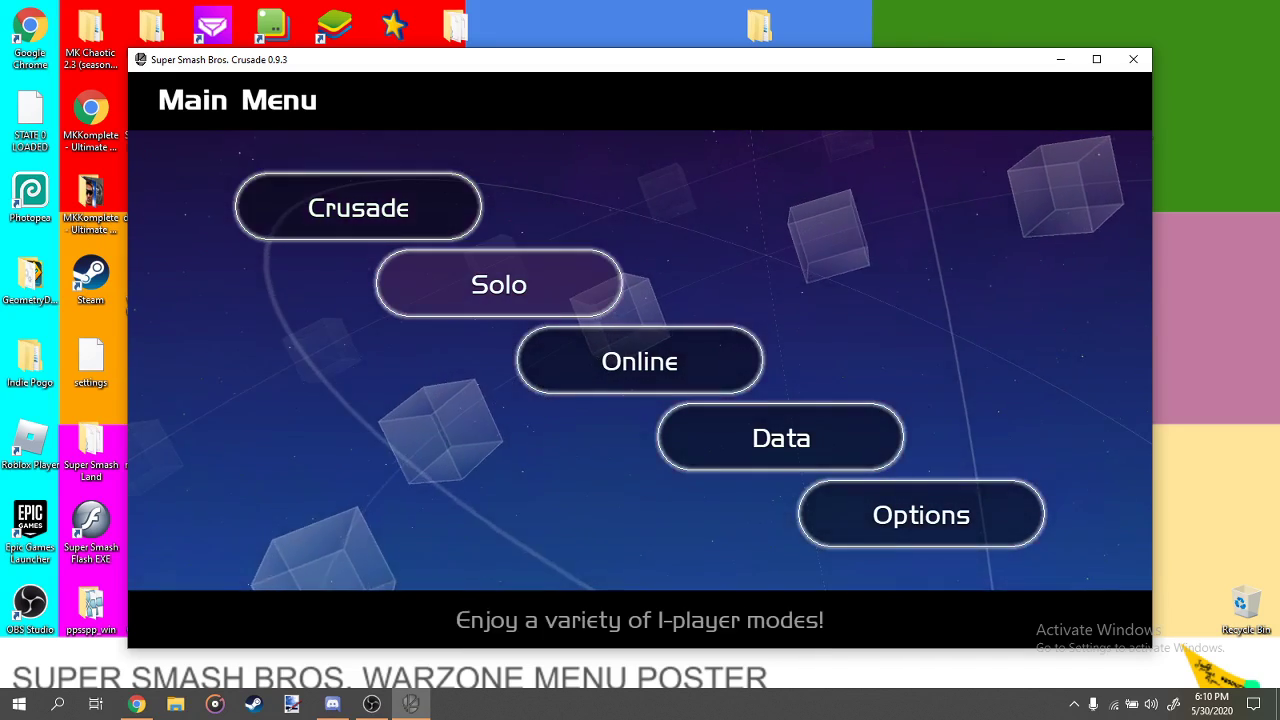
pyautogui.press('Return')
pyautogui.press('Down')
pyautogui.press('Return')
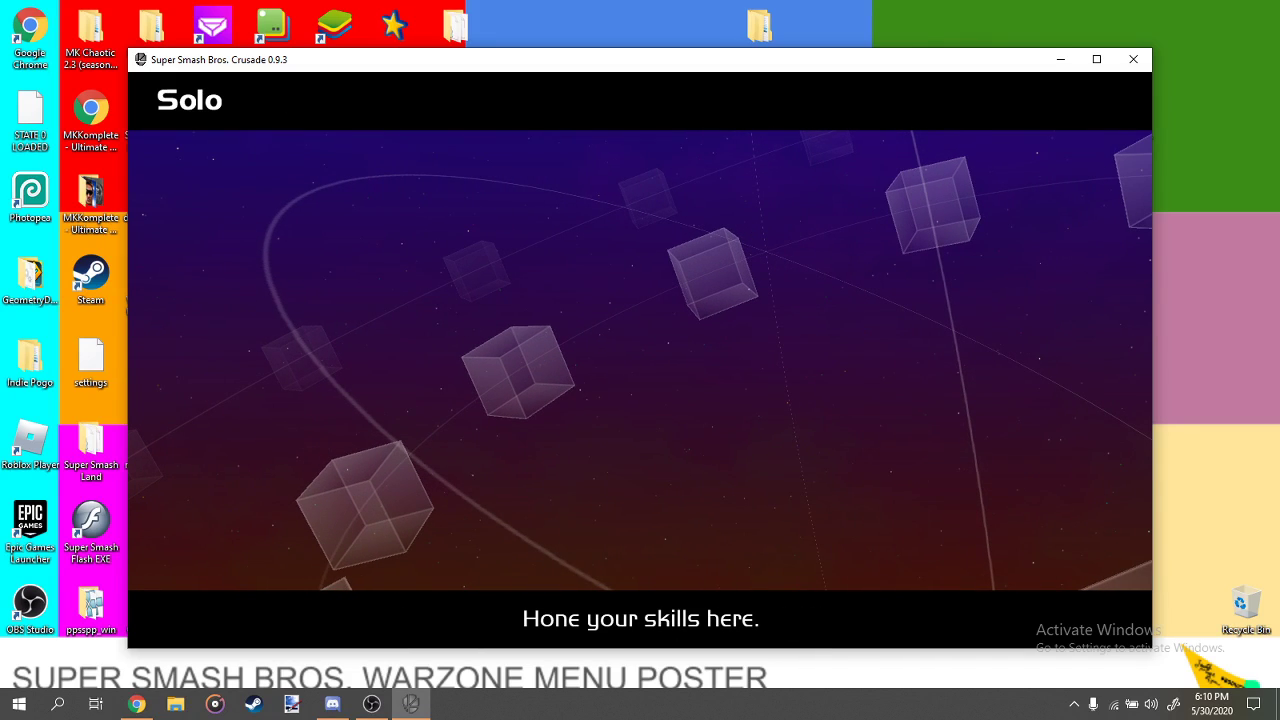
pyautogui.press('Up')
pyautogui.press('Up')
pyautogui.press('Up')
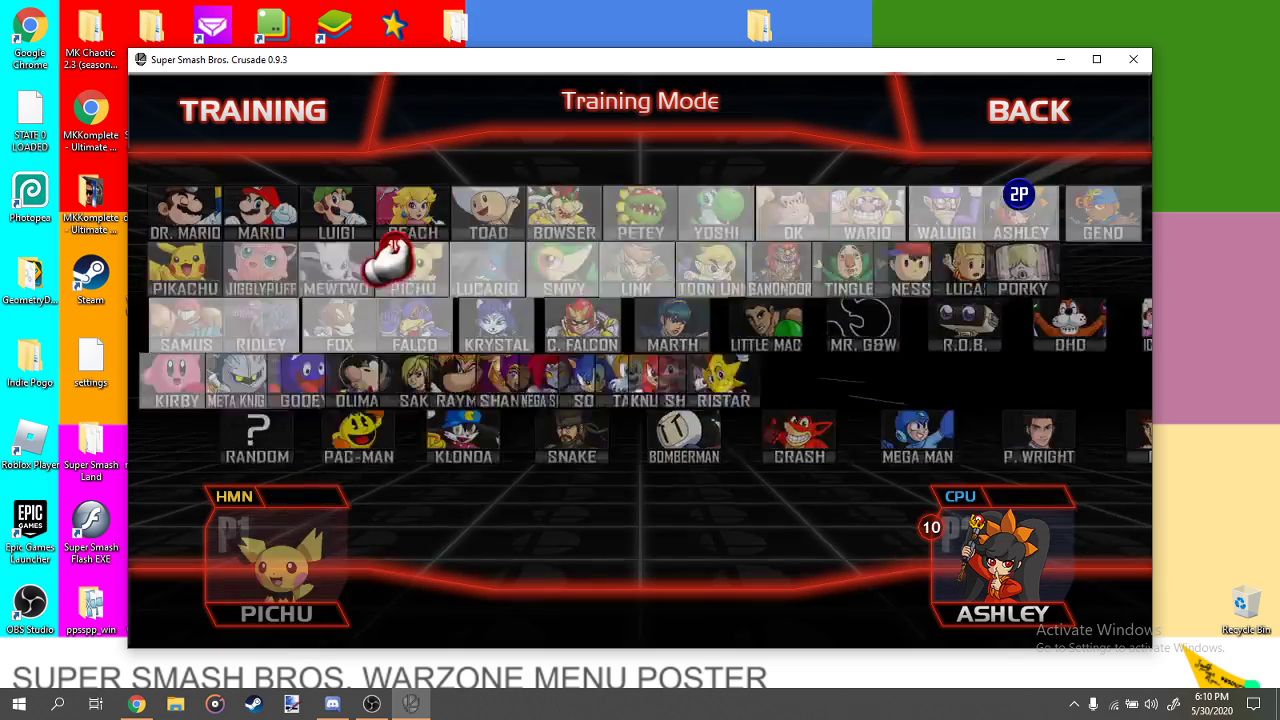
# Browse the roster, trying Luigi's Weegee costume along the way.
pyautogui.press('Up')
pyautogui.press('Right')
pyautogui.press('x')
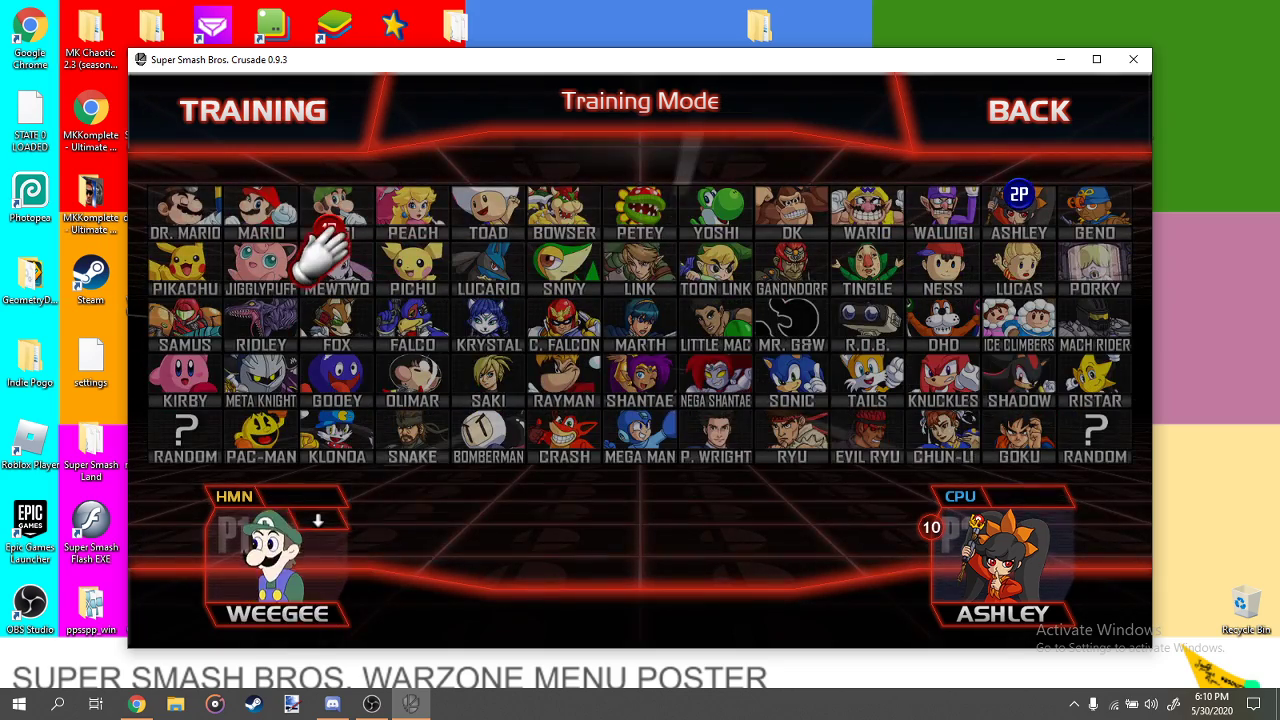
pyautogui.press('Return')
pyautogui.press('Escape')
pyautogui.press('Right')
pyautogui.press('Right')
pyautogui.press('Right')
pyautogui.press('Down')
pyautogui.press('Right')
pyautogui.press('Right')
pyautogui.press('Down')
pyautogui.press('Down')
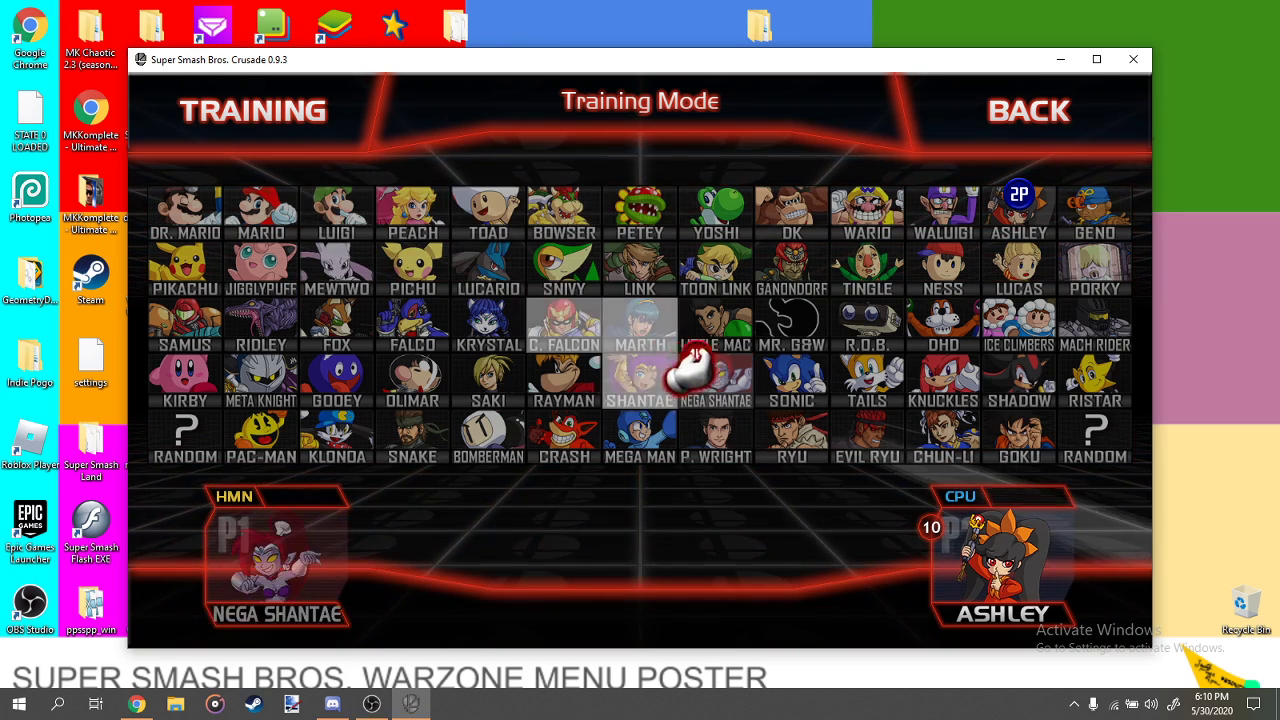
pyautogui.press('Up')
pyautogui.press('Up')
pyautogui.press('Right')
pyautogui.press('Right')
pyautogui.press('Left')
pyautogui.press('Left')
pyautogui.press('Left')
pyautogui.press('Left')
pyautogui.press('Left')
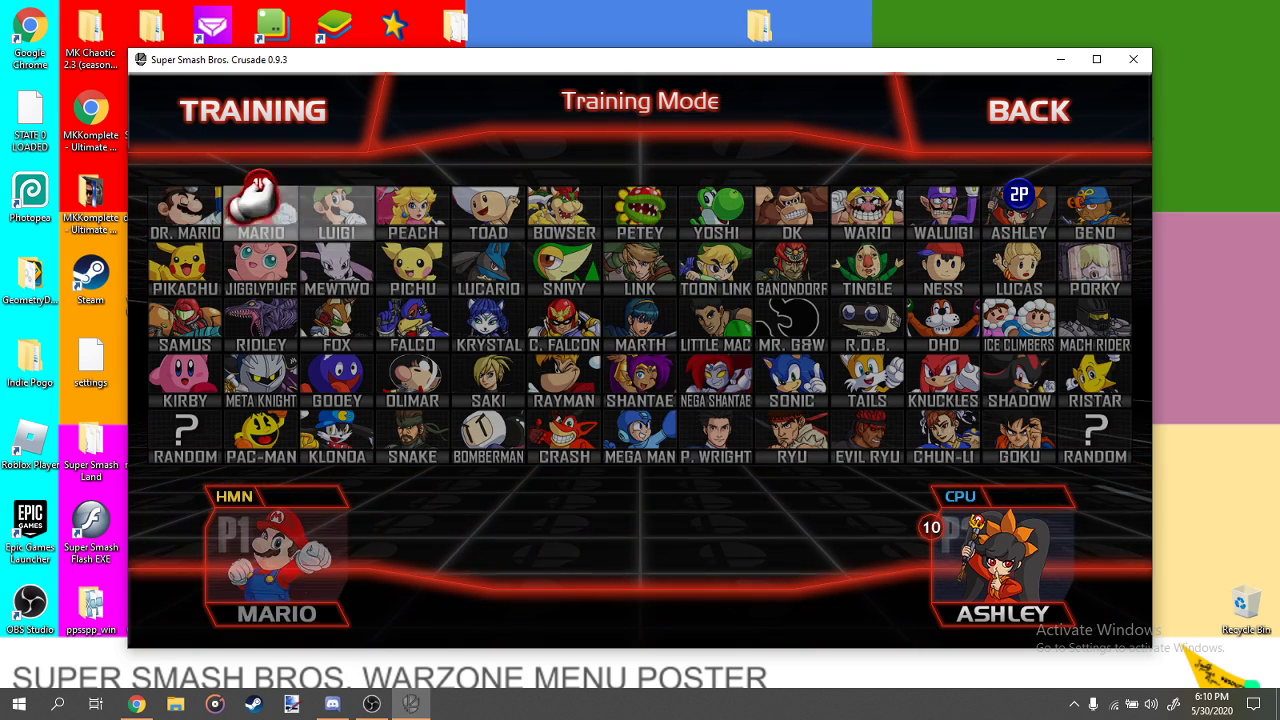
# Try and cancel Dr. Mario, Mega Man, Luigi and Falco as player one.
pyautogui.click(190, 215)
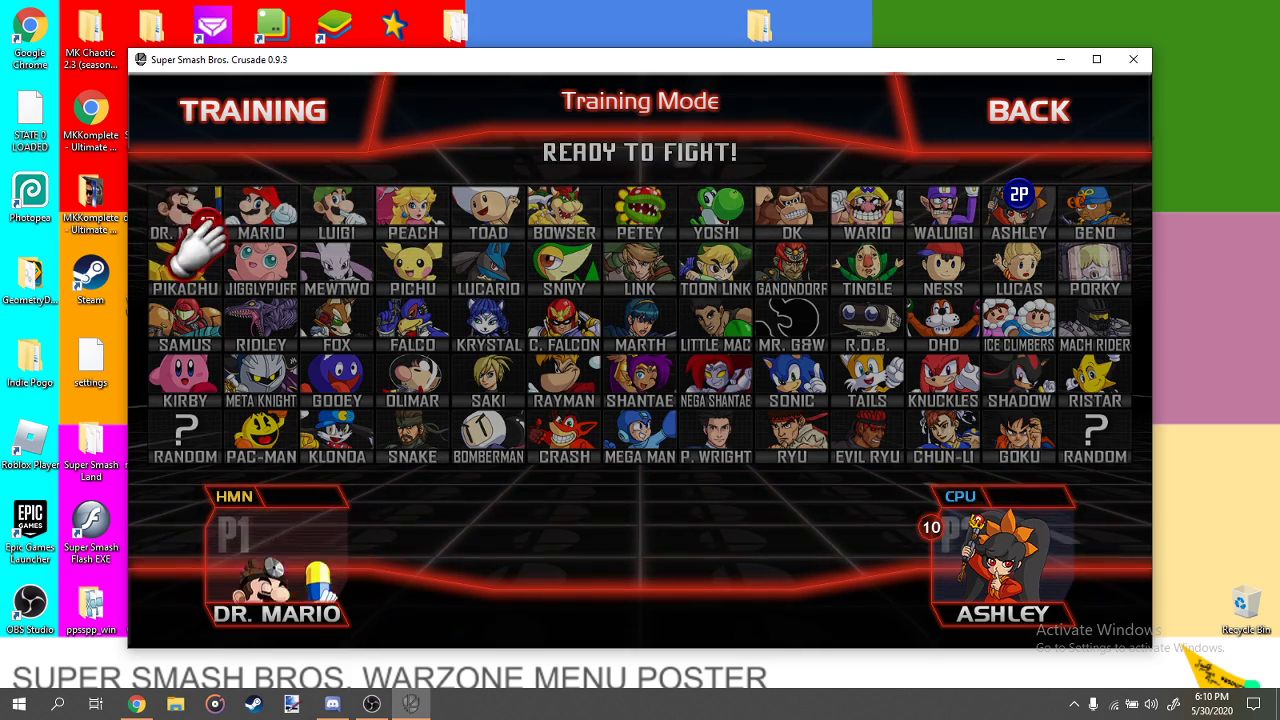
pyautogui.click(195, 225)
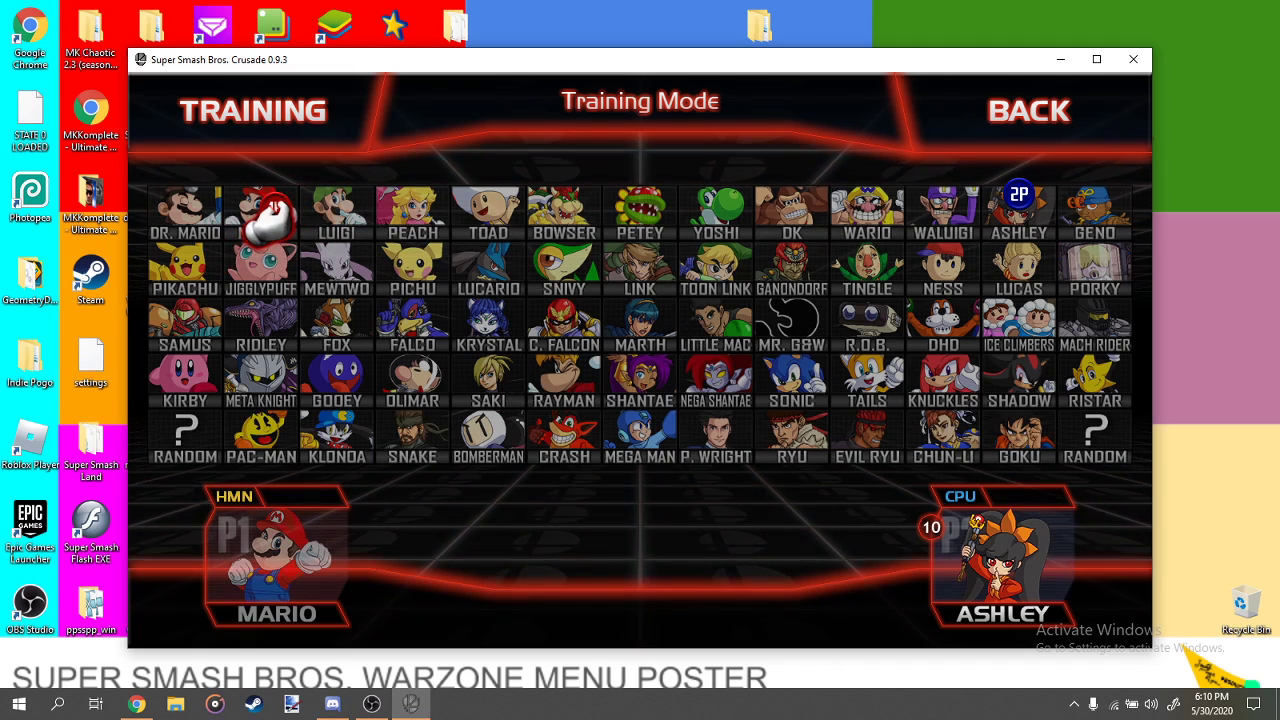
pyautogui.click(190, 220)
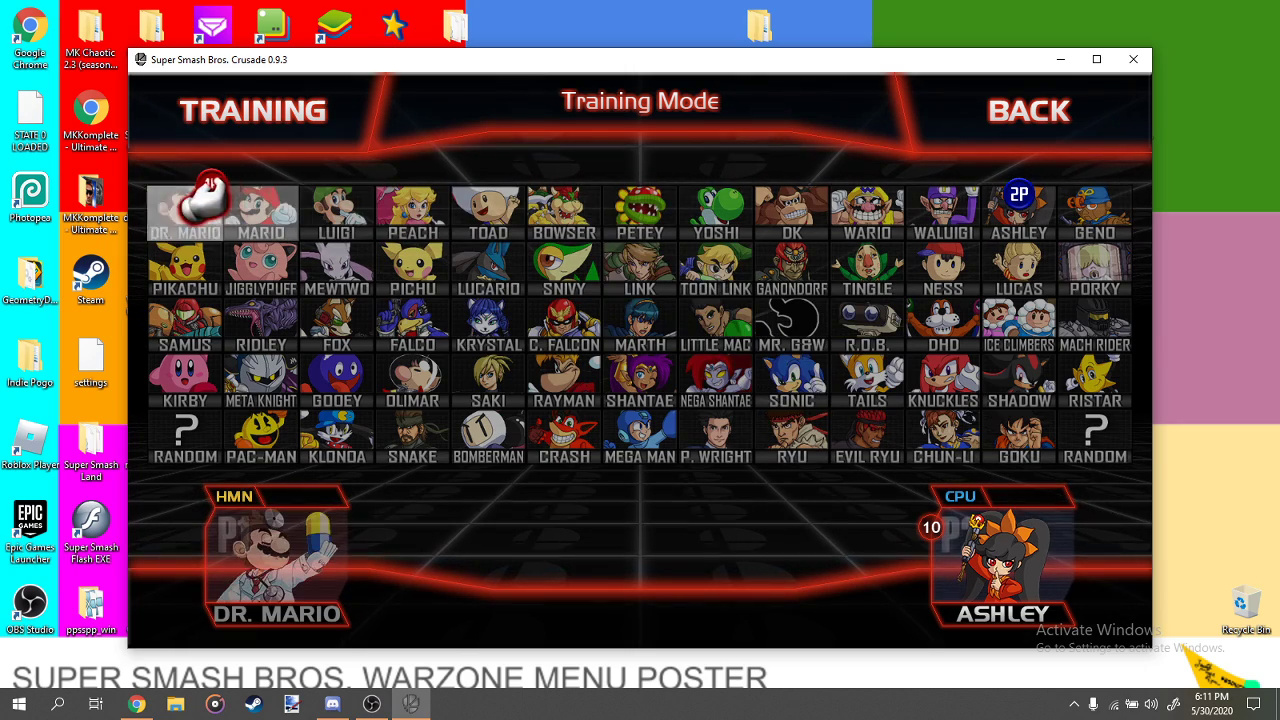
pyautogui.click(185, 212)
pyautogui.click(200, 215)
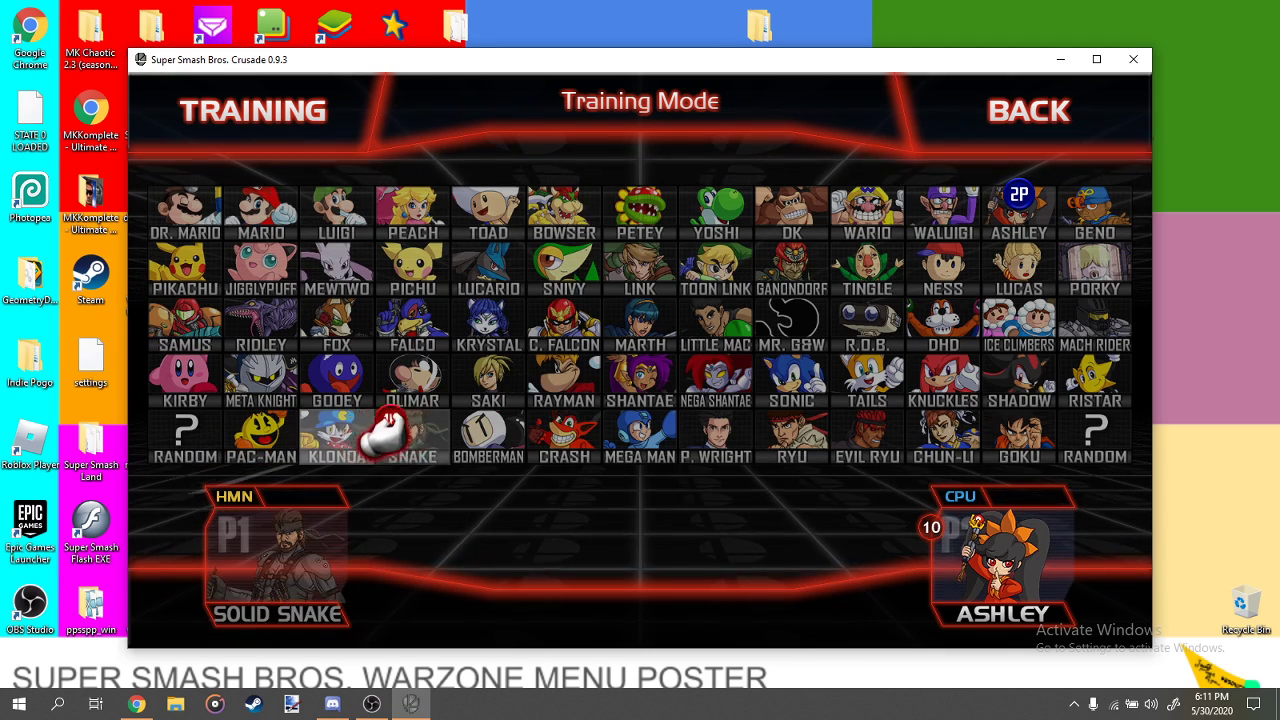
pyautogui.click(640, 440)
pyautogui.click(662, 430)
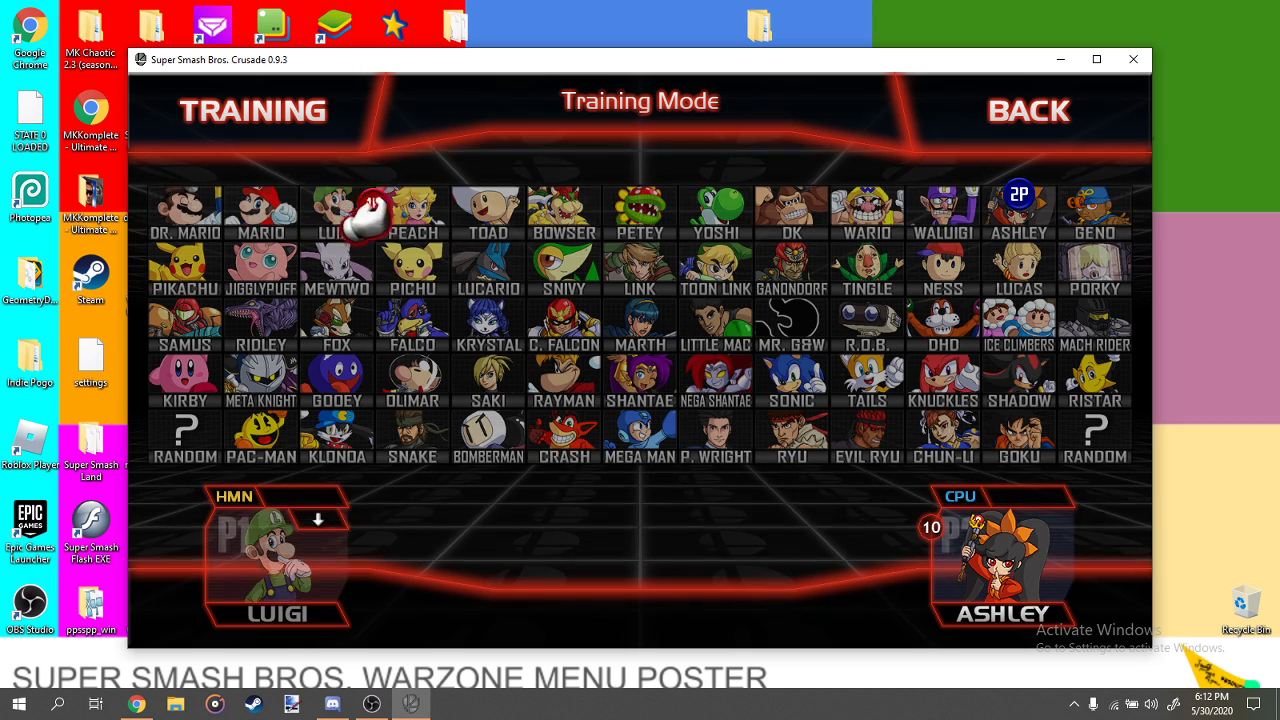
pyautogui.press('Return')
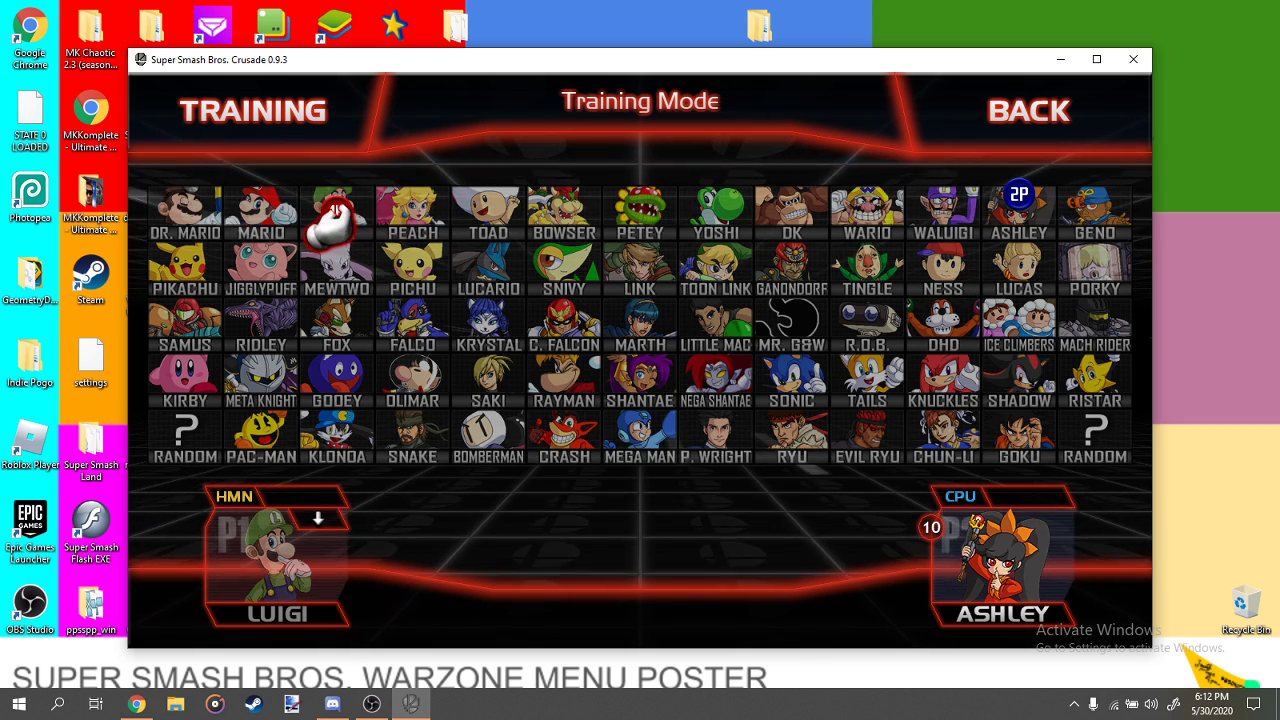
pyautogui.press('BackSpace')
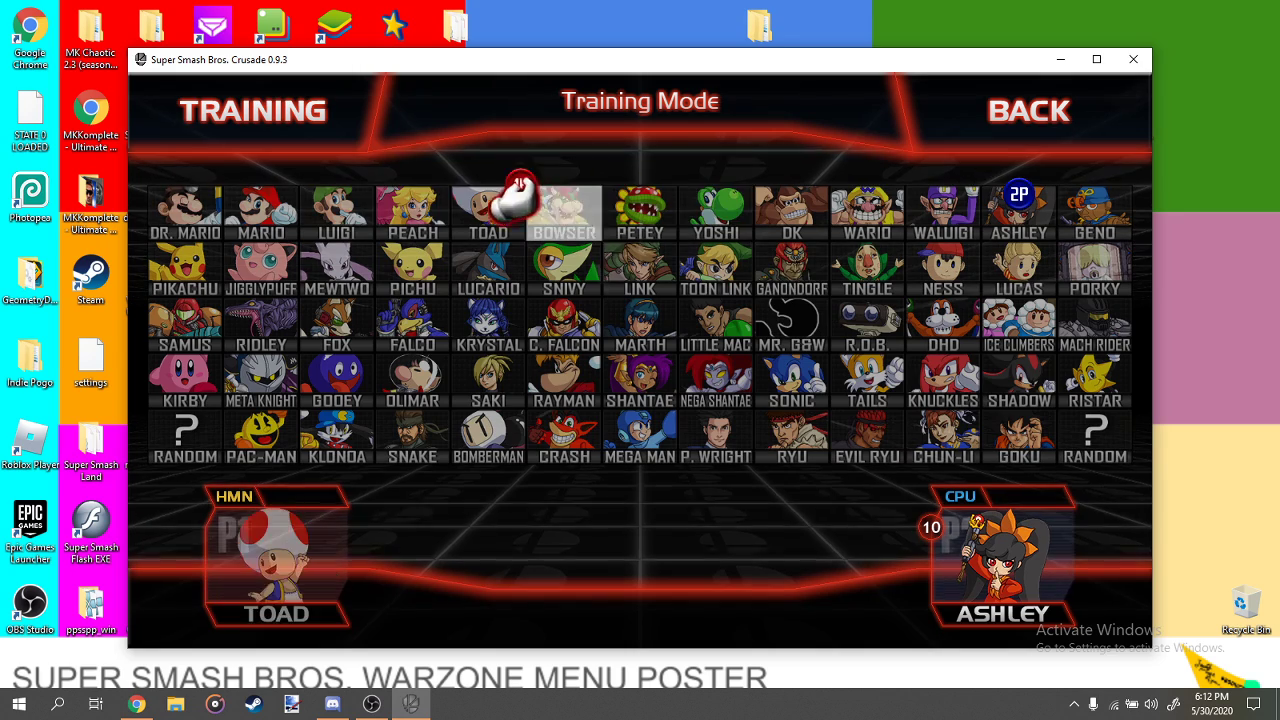
pyautogui.click(412, 335)
pyautogui.click(412, 340)
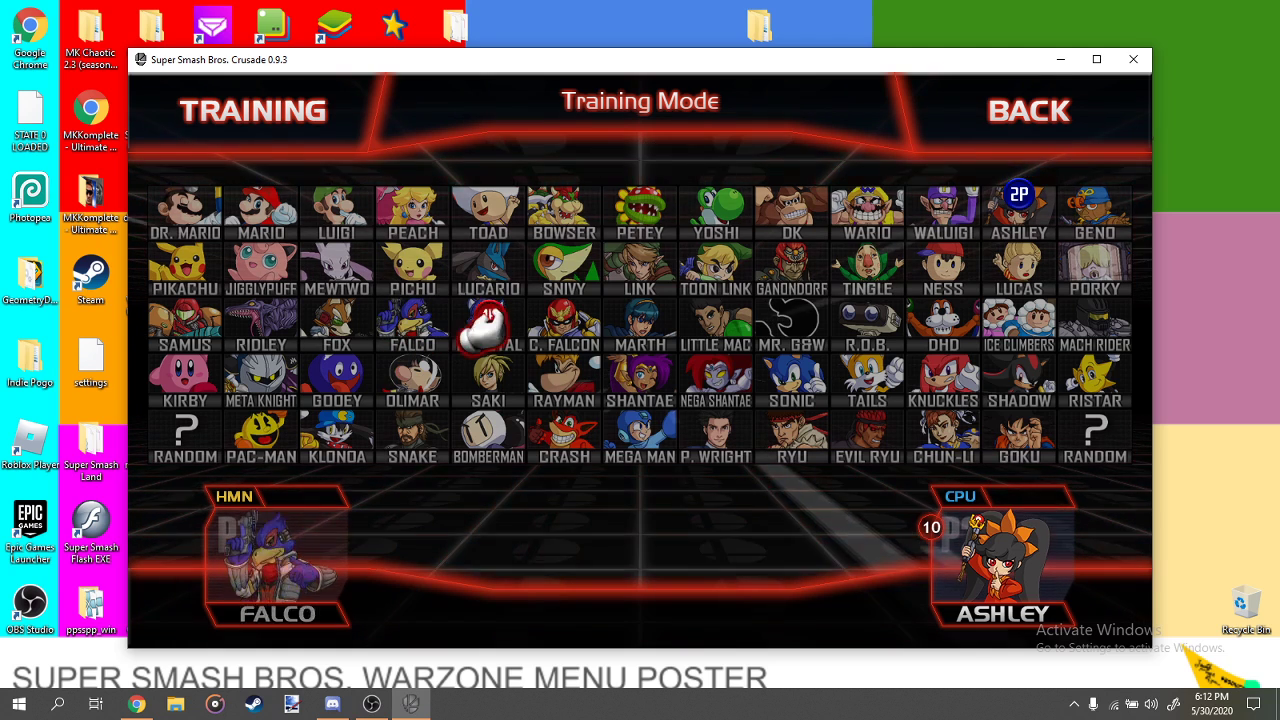
# Cycle Yoshi to his pink costume and lock him in as player one.
pyautogui.rightClick(718, 212)
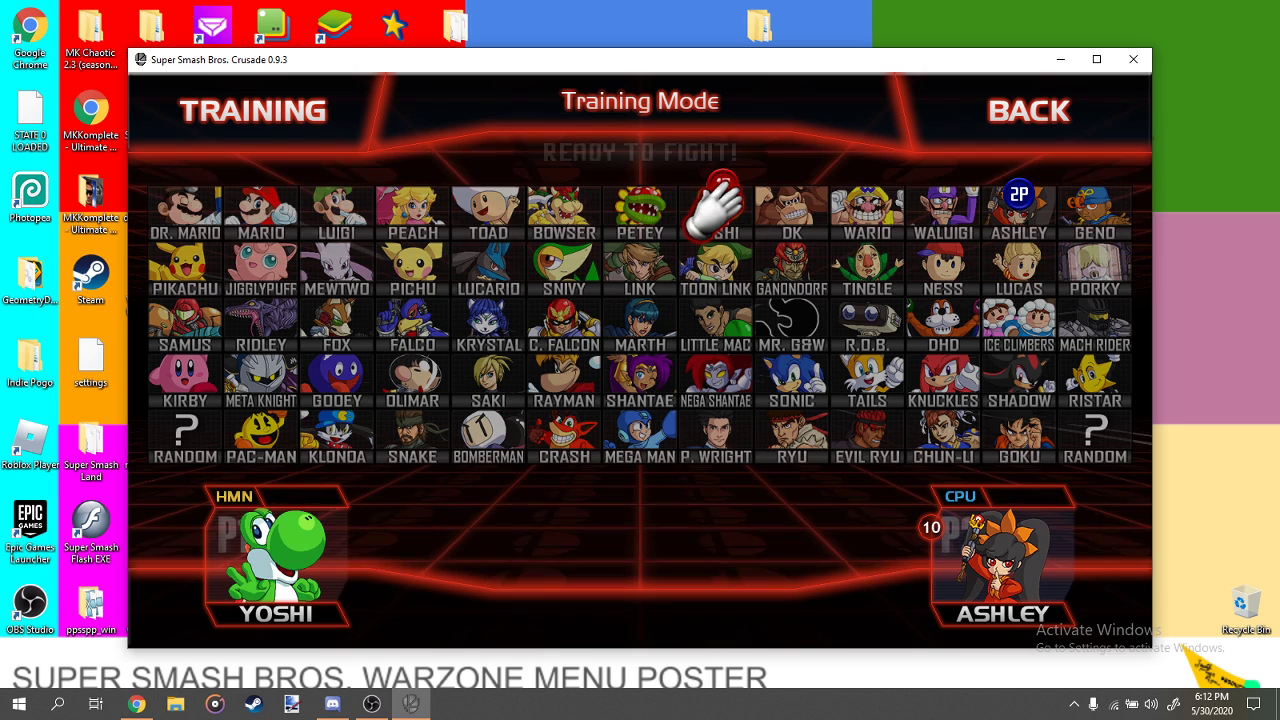
pyautogui.rightClick(718, 212)
pyautogui.click(718, 212)
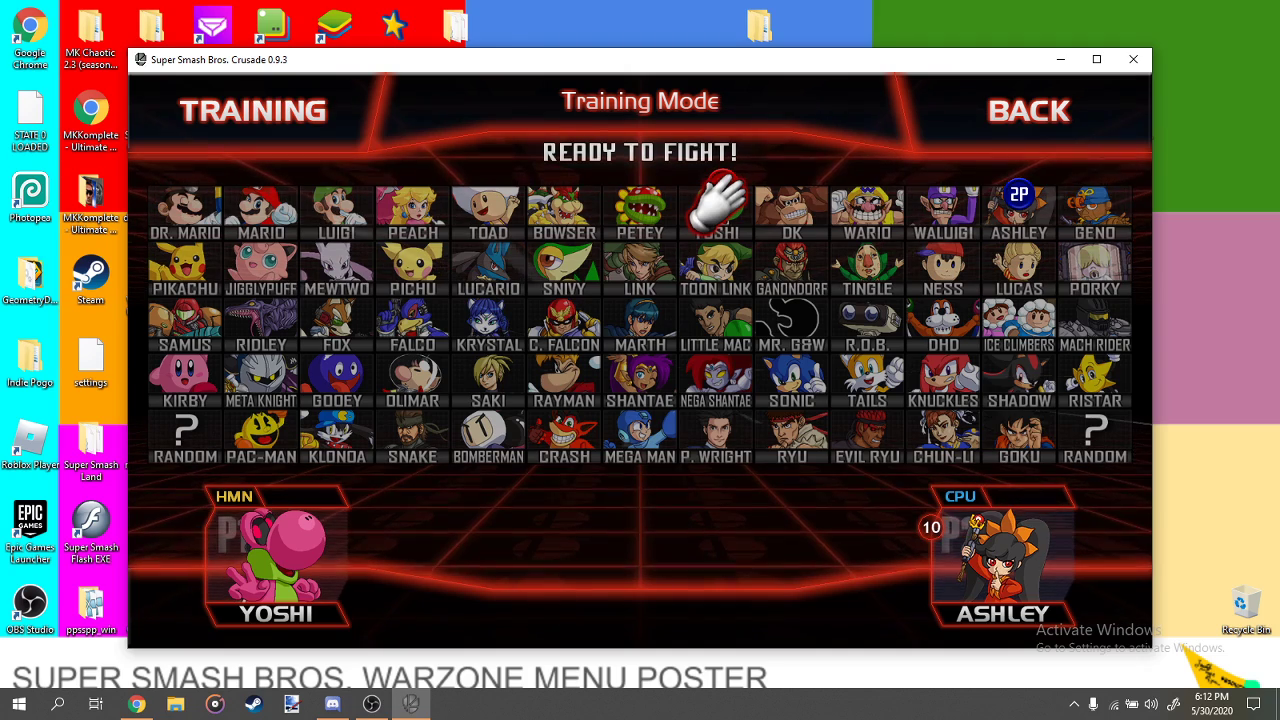
# Advance to Stage Select and pick the Forgotten Forest stage.
pyautogui.press('Return')
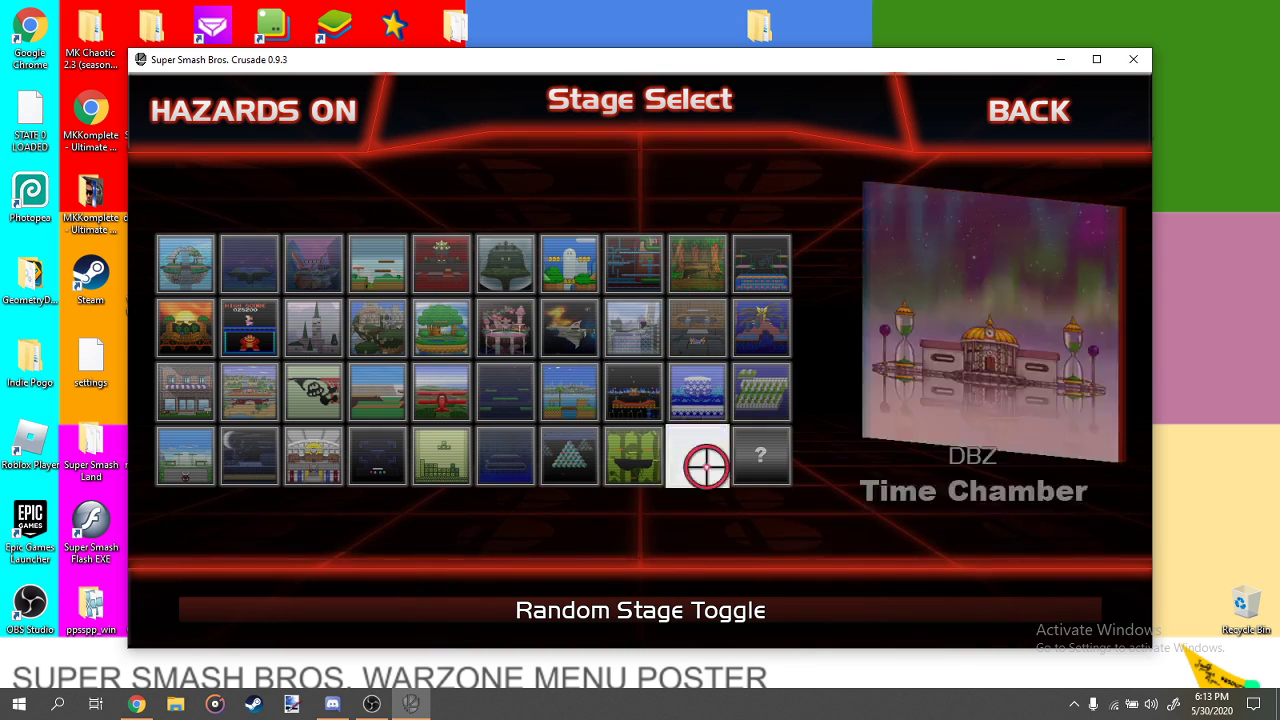
pyautogui.click(630, 433)
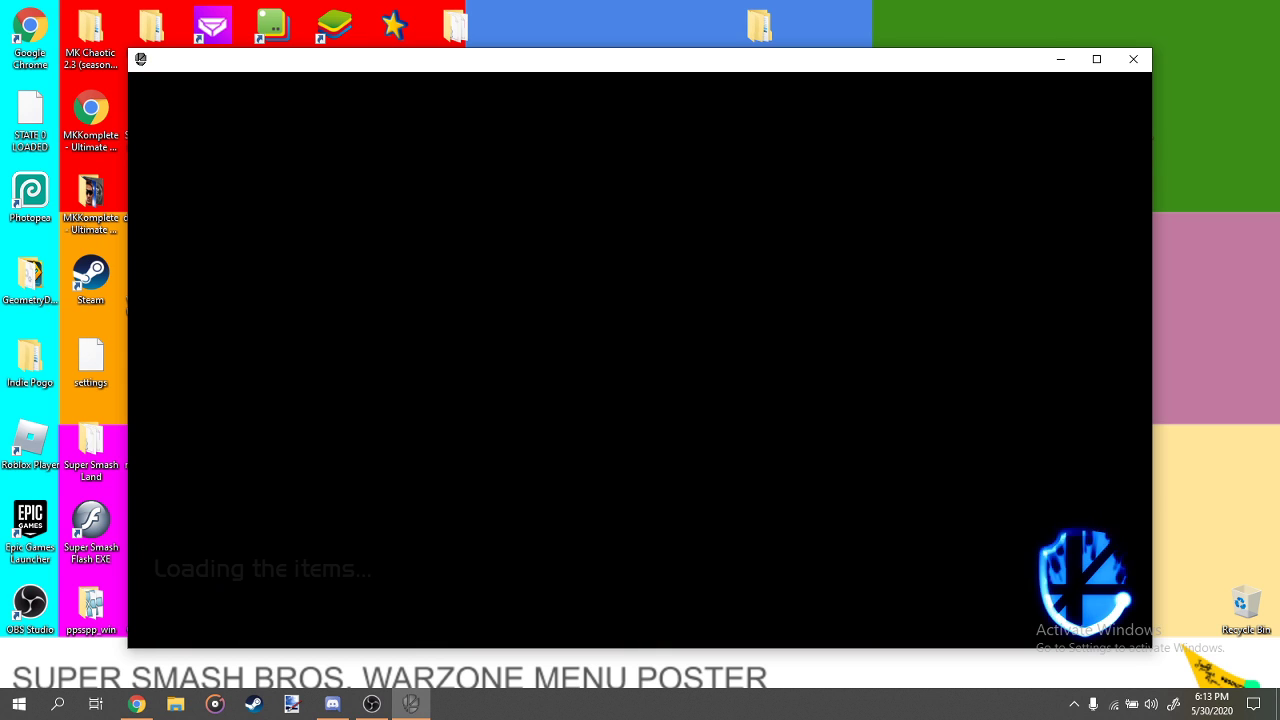
pyautogui.click(372, 704)
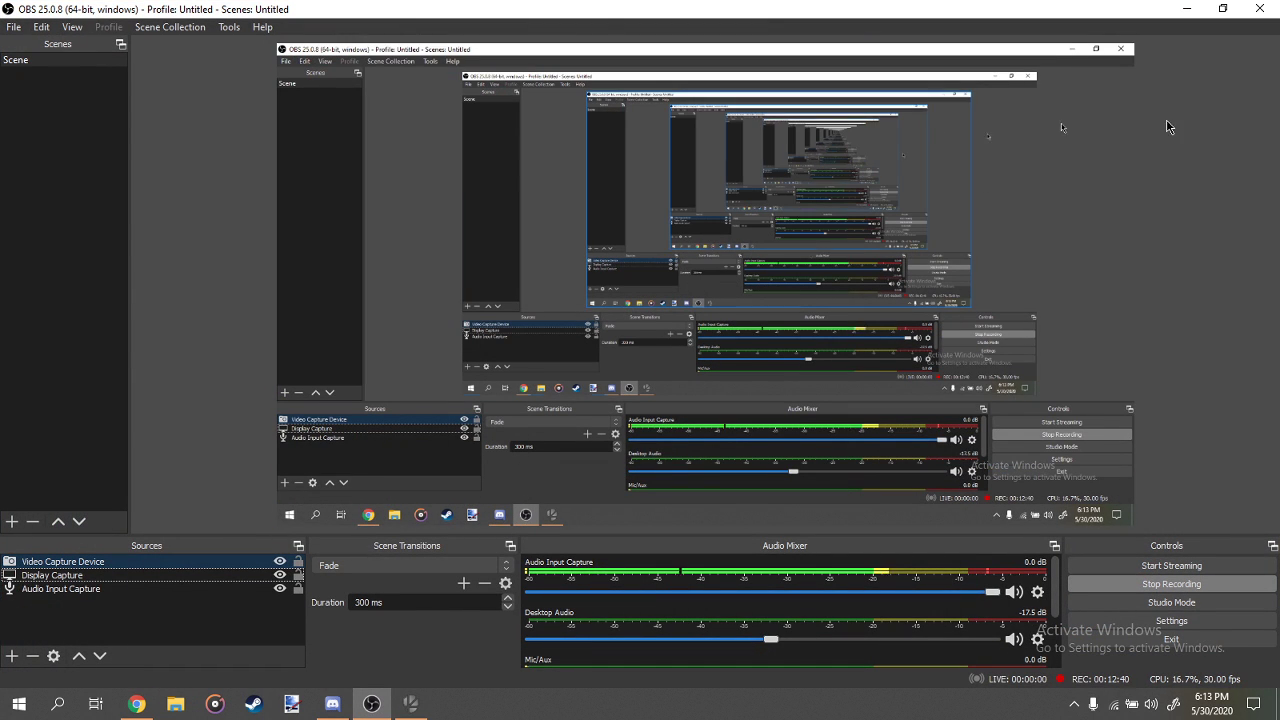
pyautogui.click(1184, 8)
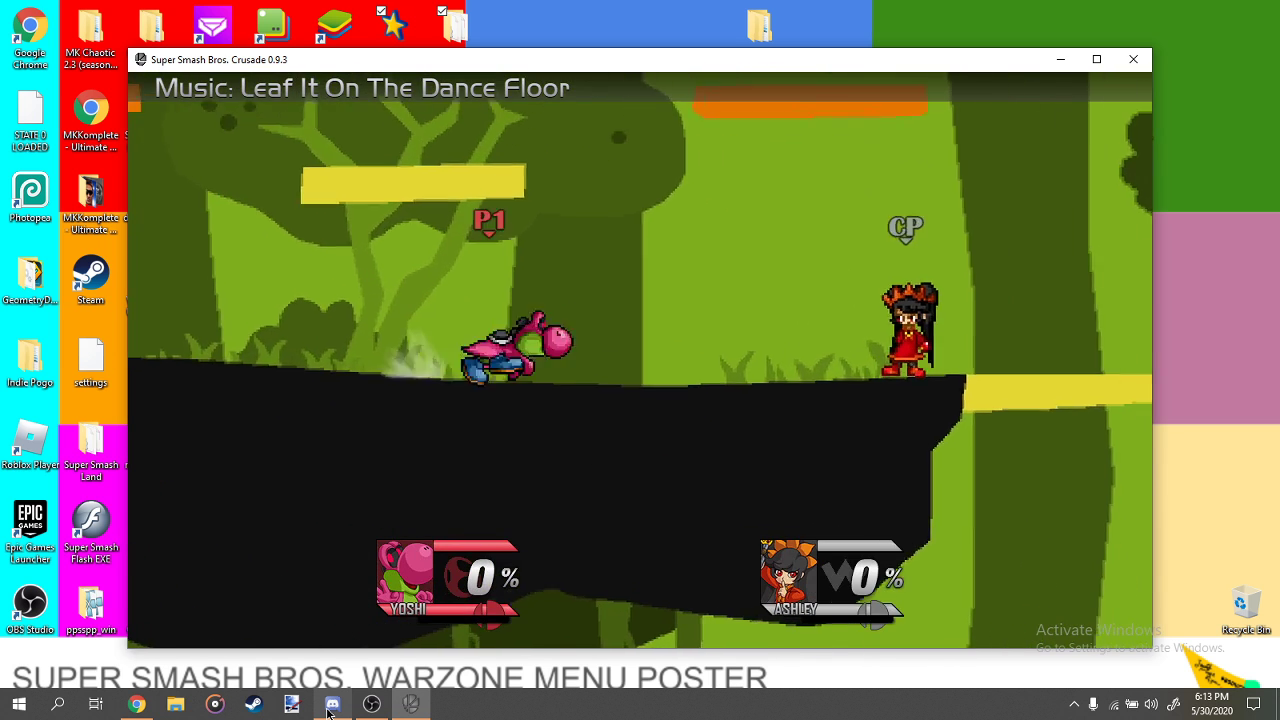
# Dash Yoshi over Ashley, attack her up close, then retreat left.
pyautogui.press('Right')
pyautogui.press('Right')
pyautogui.press('Up')
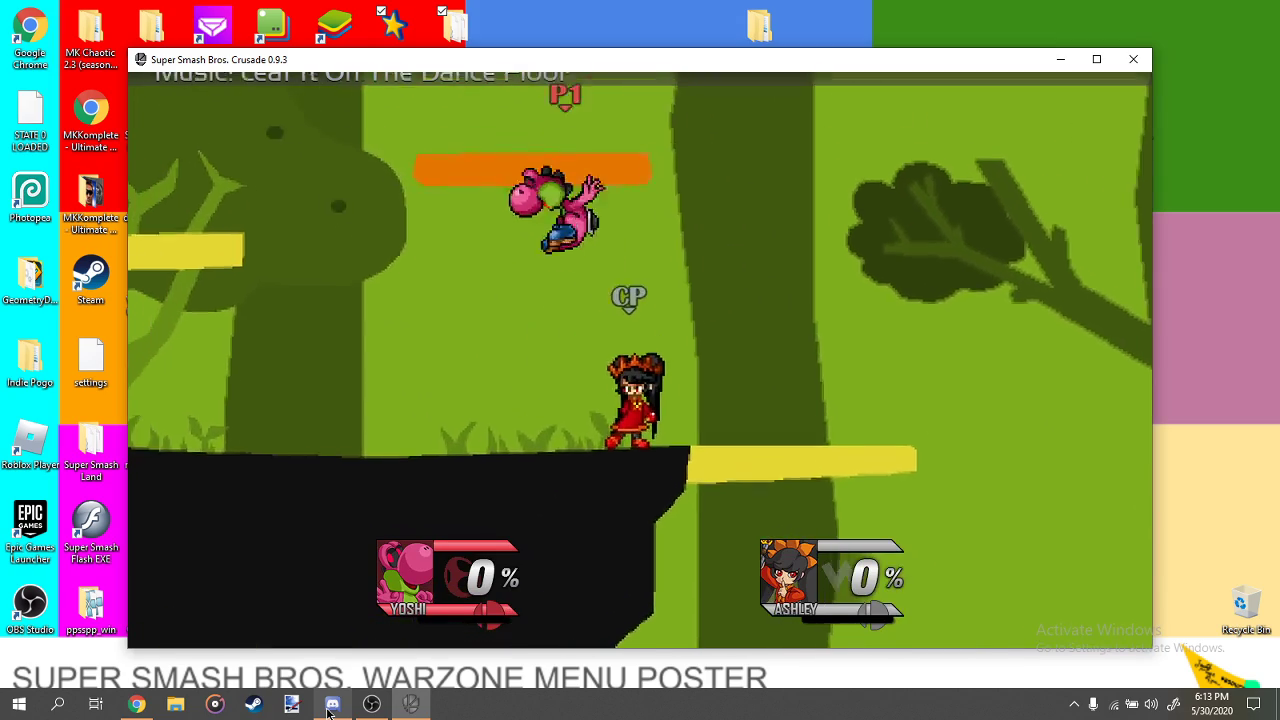
pyautogui.press('Left')
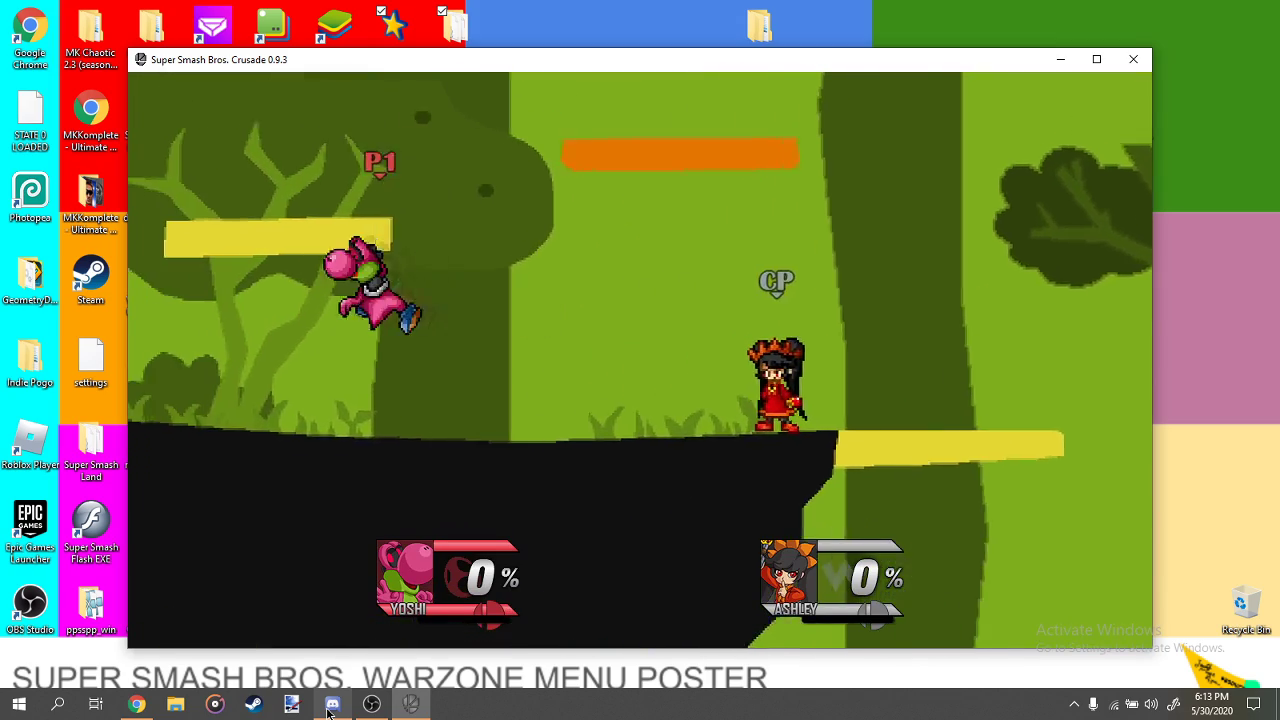
pyautogui.press('Up')
pyautogui.press('Right')
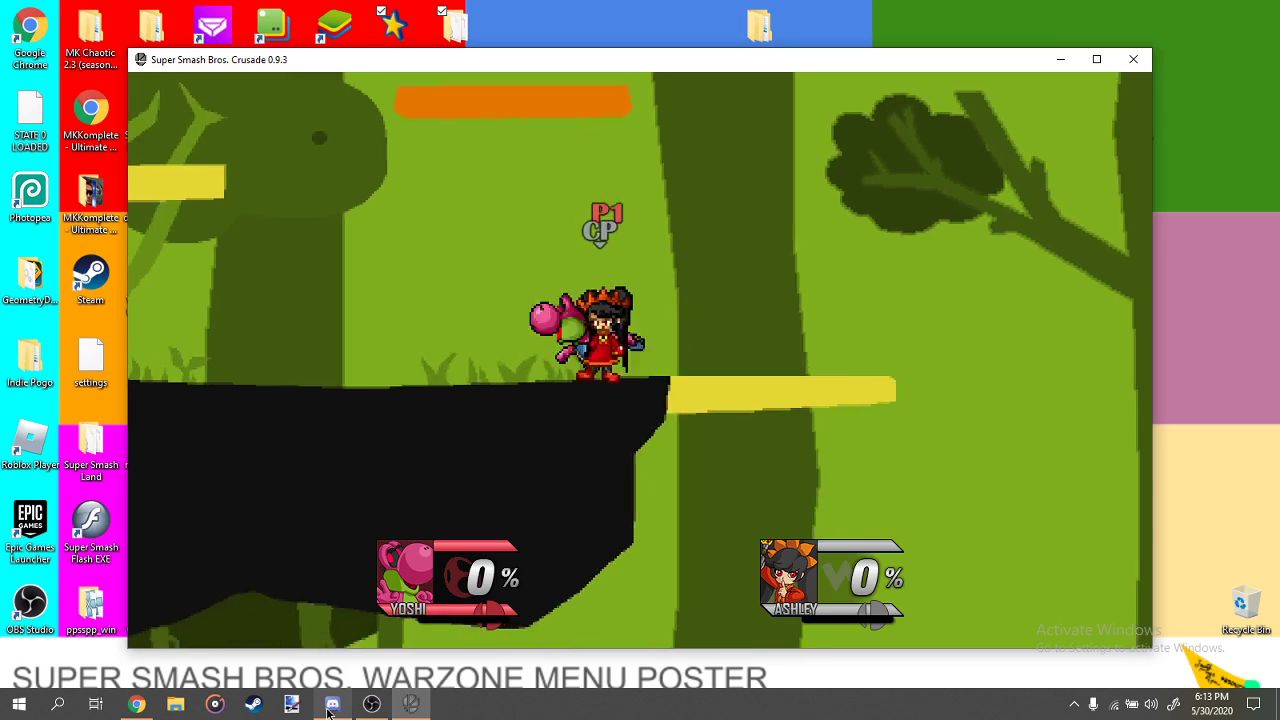
pyautogui.press('Left')
pyautogui.press('Escape')
pyautogui.press('Escape')
# Knock Ashley into the air, jump left, and combo her into an egg roll.
pyautogui.press('Right')
pyautogui.press('a')
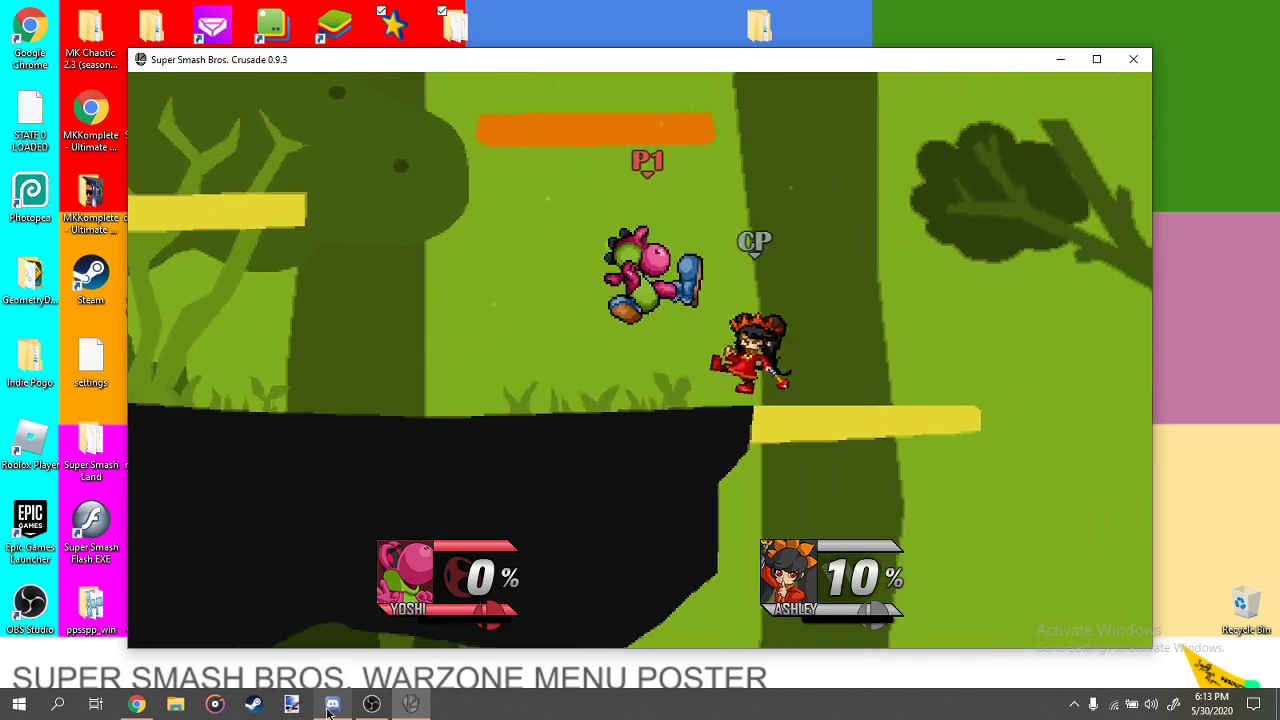
pyautogui.press('a')
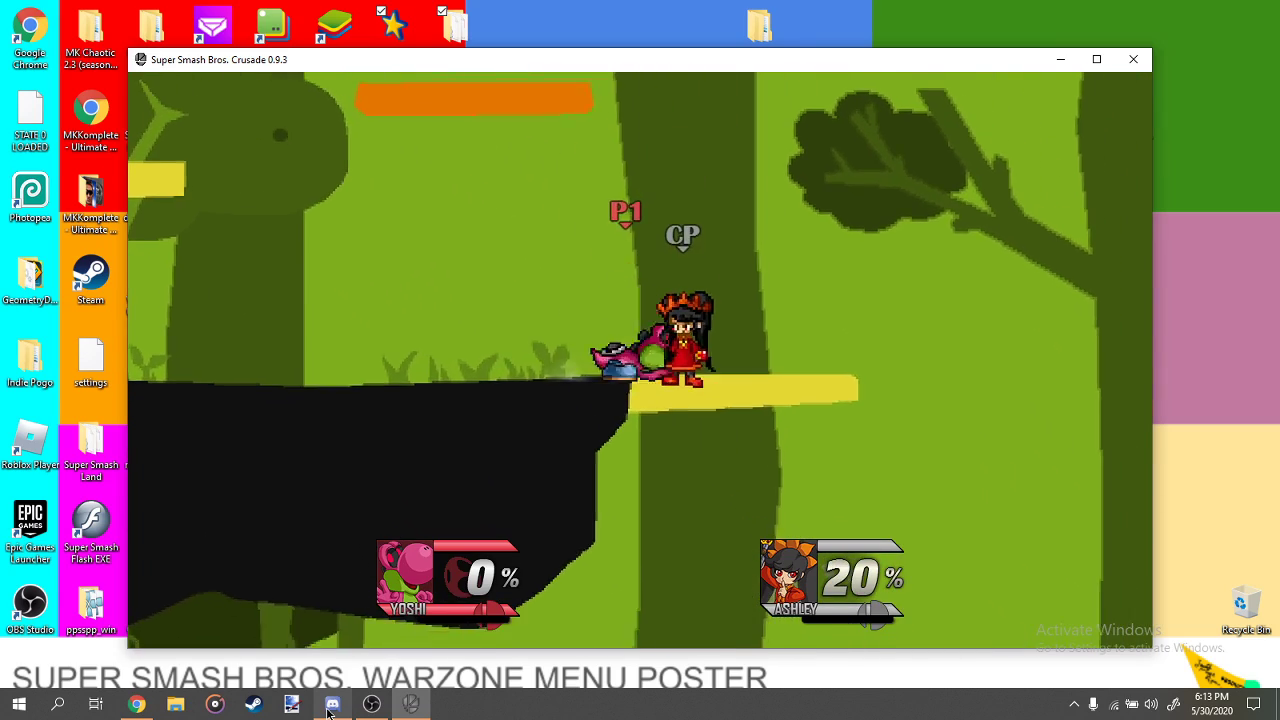
pyautogui.press('Up')
pyautogui.press('Left')
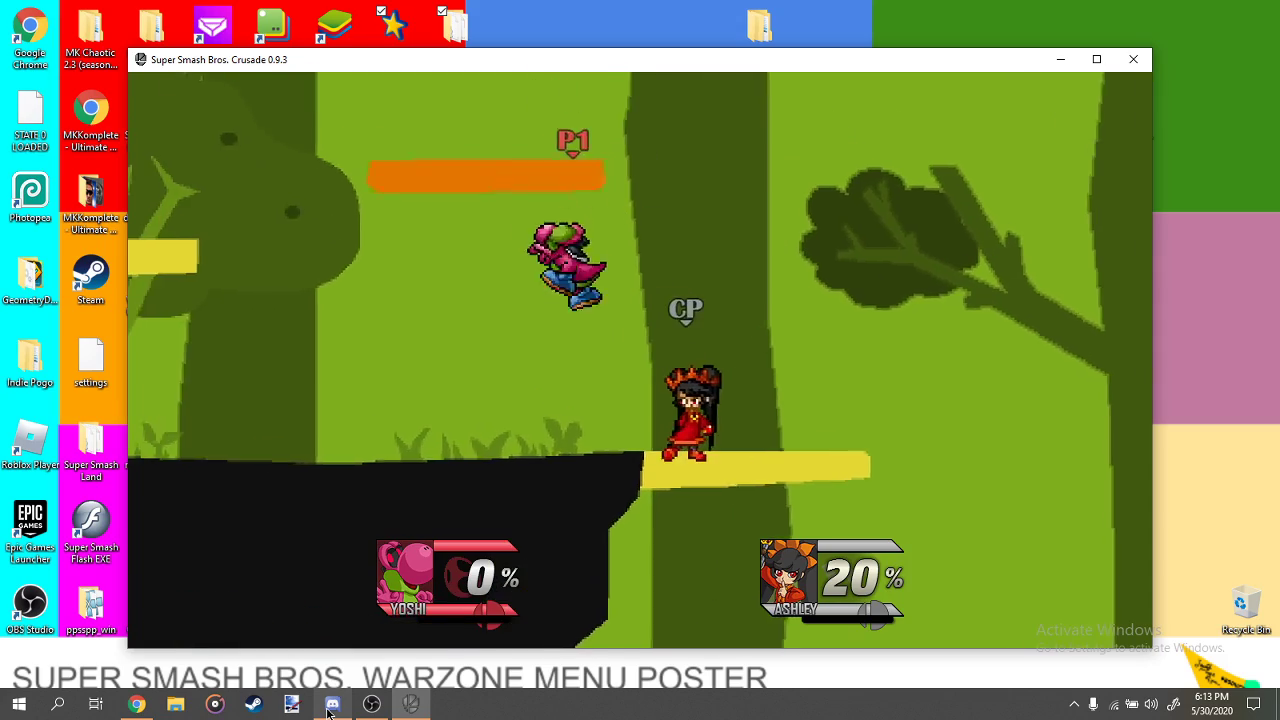
pyautogui.press('Down')
pyautogui.press('a')
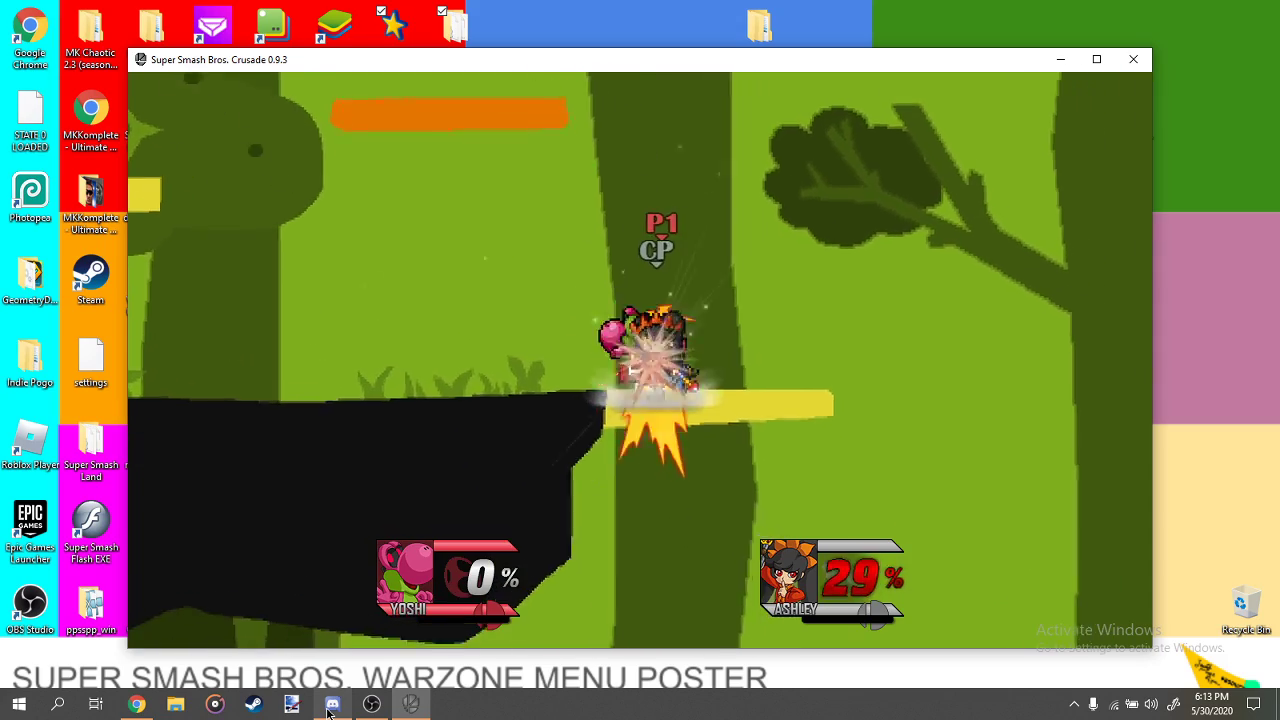
pyautogui.press('a')
pyautogui.press('s')
# Ram Ashley twice with Yoshi's egg roll, then jump above the platform.
pyautogui.press('Right')
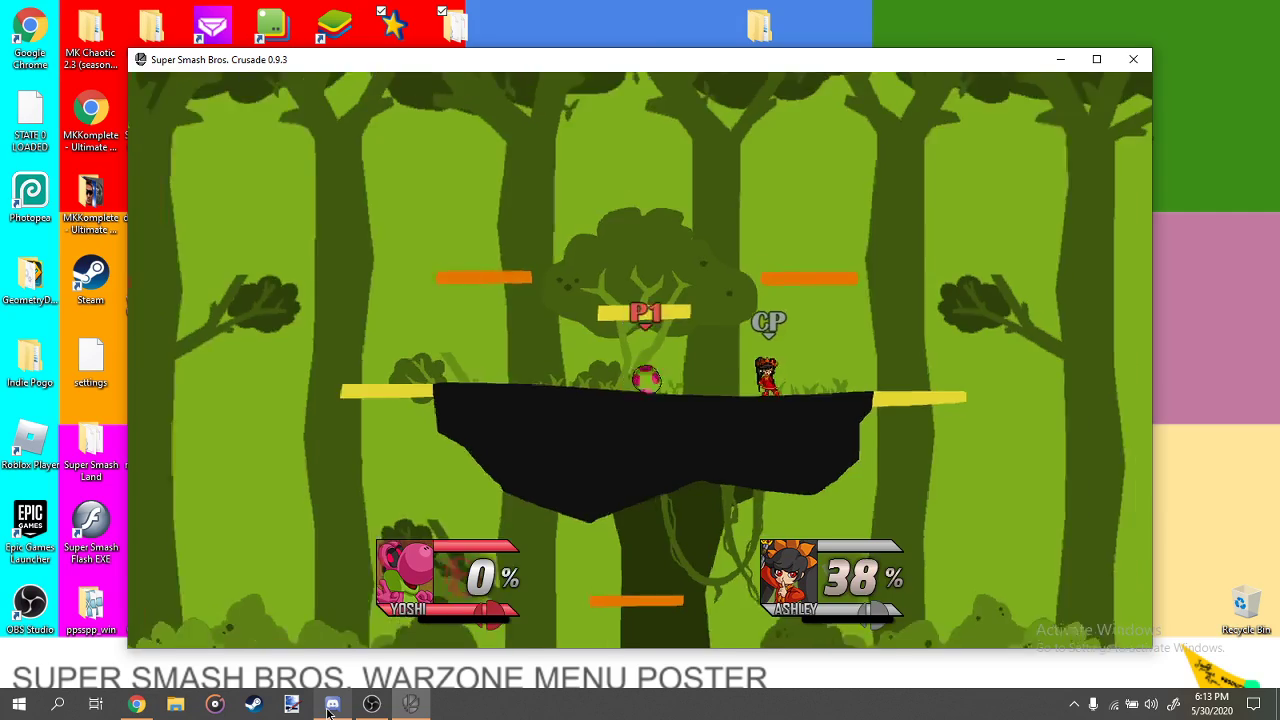
pyautogui.press('s')
pyautogui.press('Right')
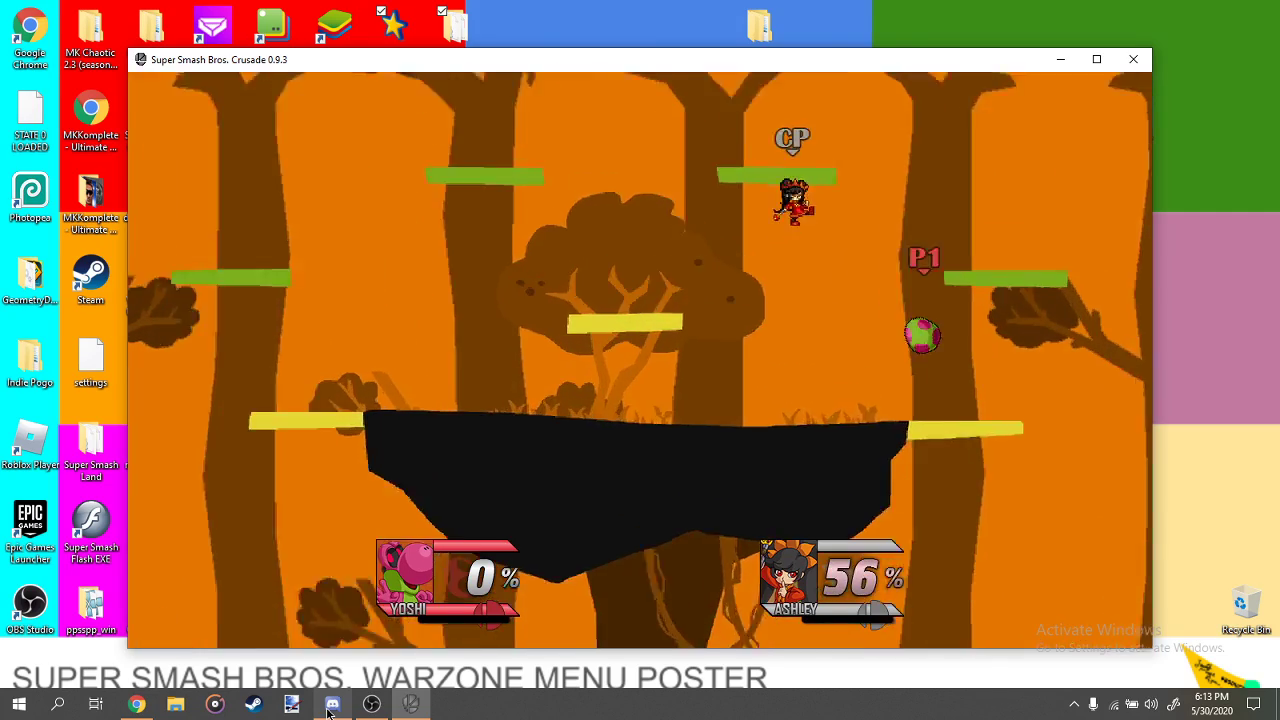
pyautogui.press('Left')
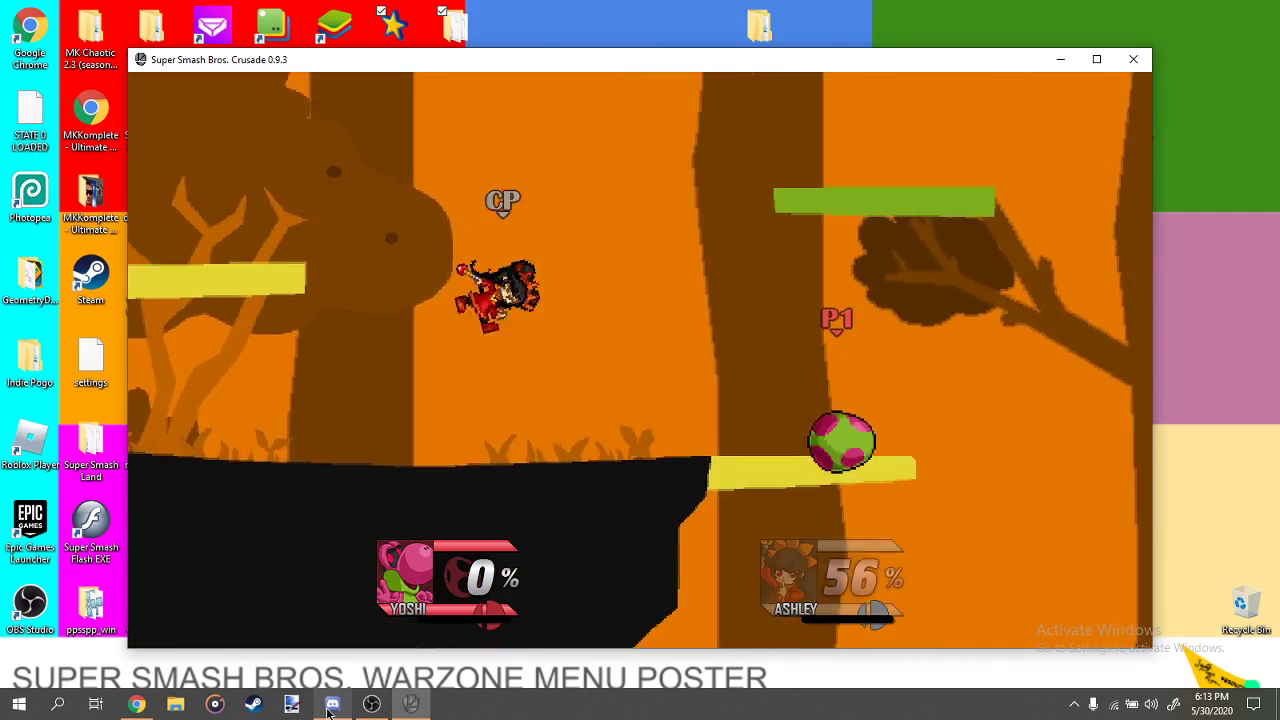
pyautogui.press('s')
pyautogui.press('Up')
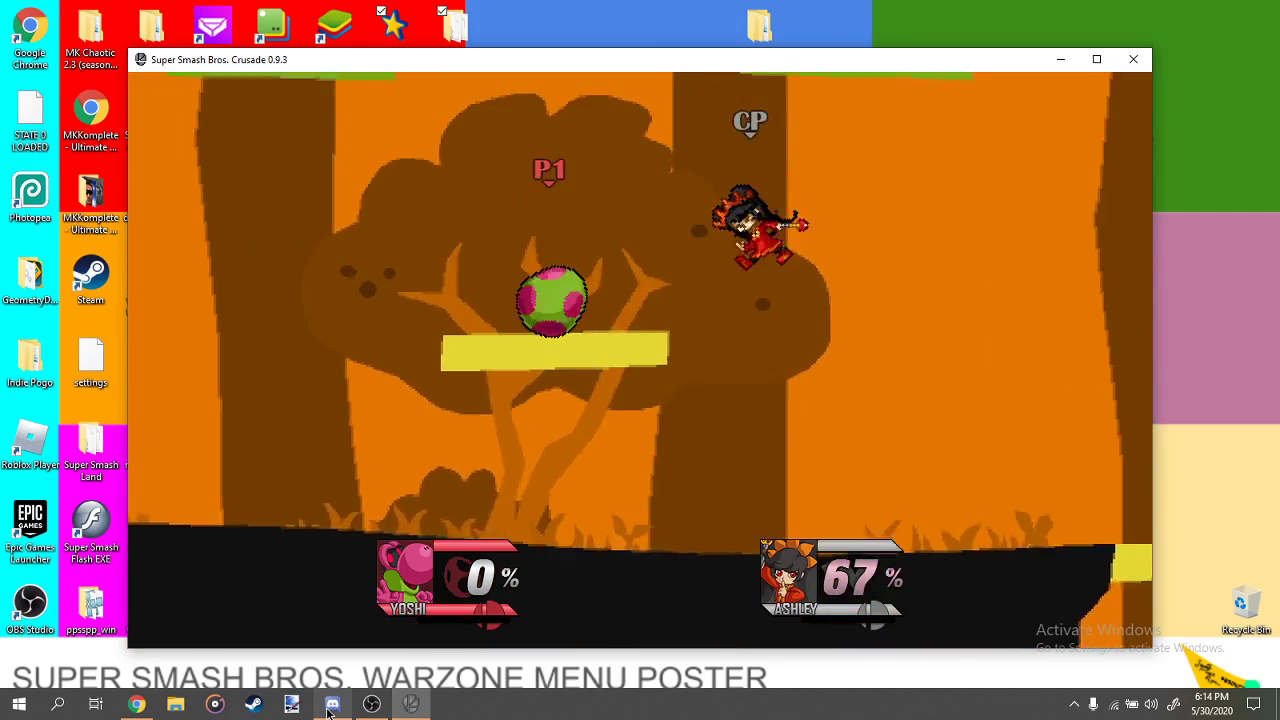
pyautogui.press('Up')
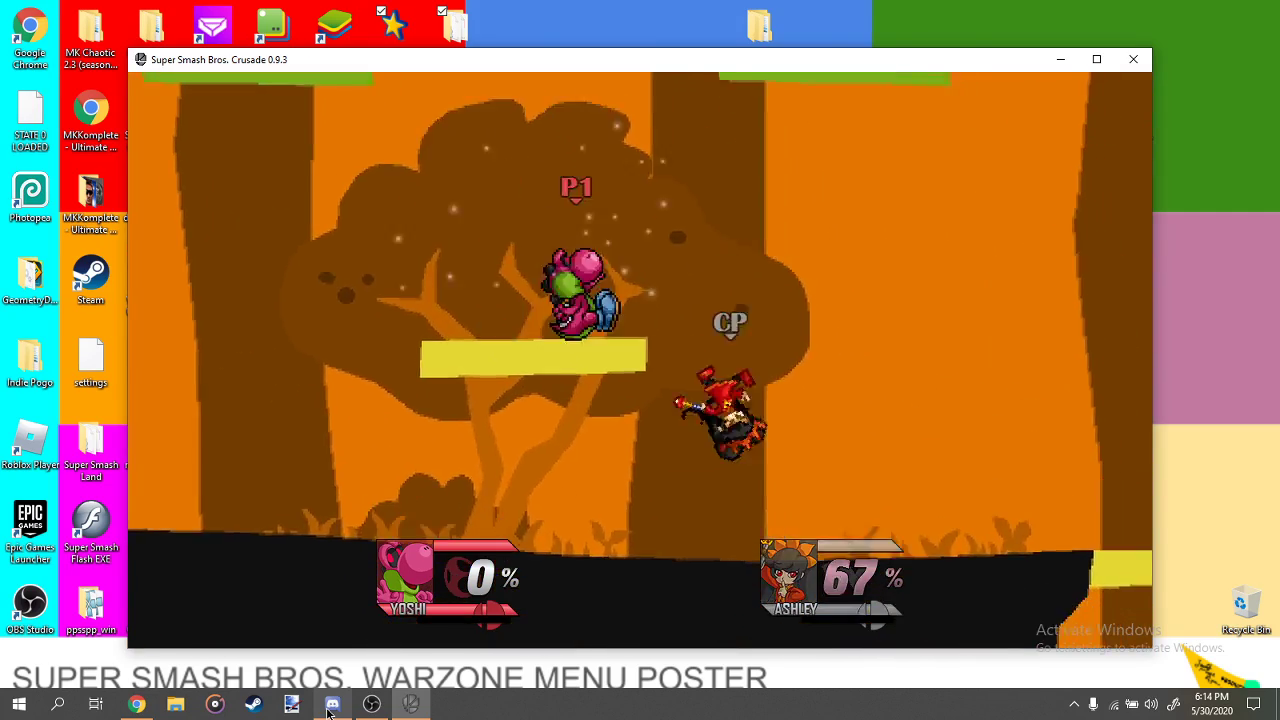
pyautogui.press('Up')
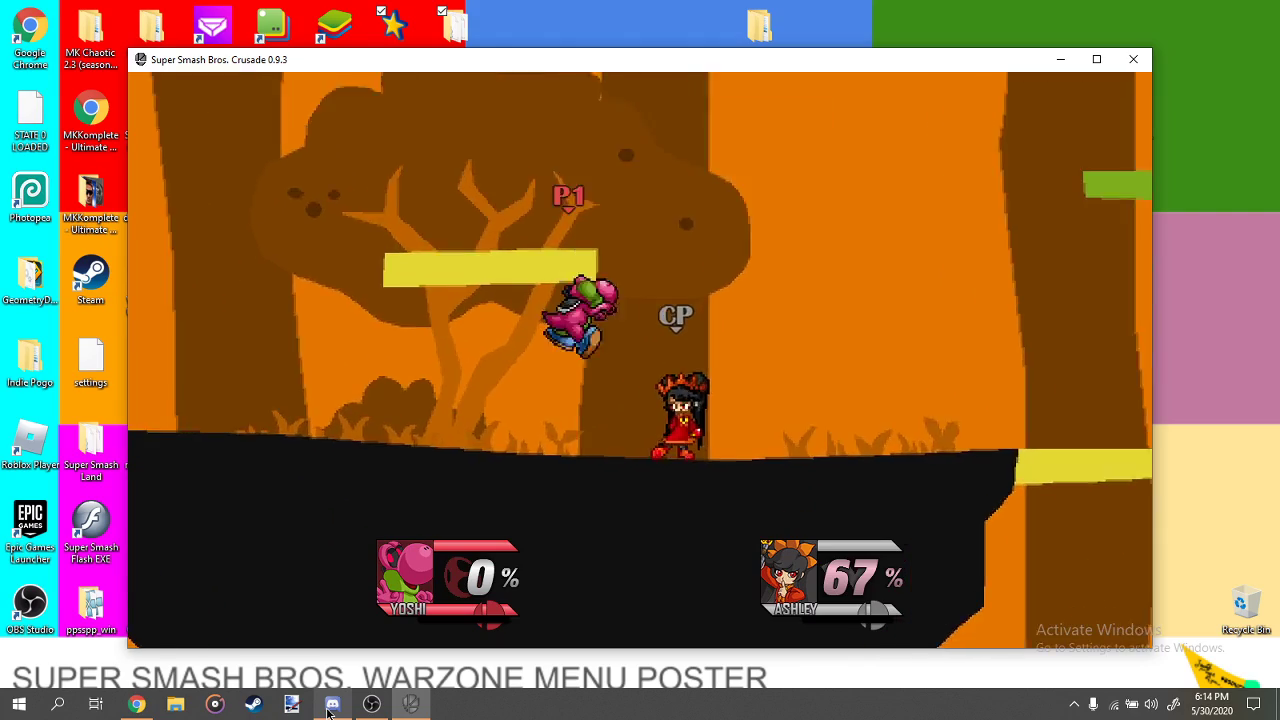
# Roll into Ashley again, throw an egg, and finish her off for a knockout.
pyautogui.press('s')
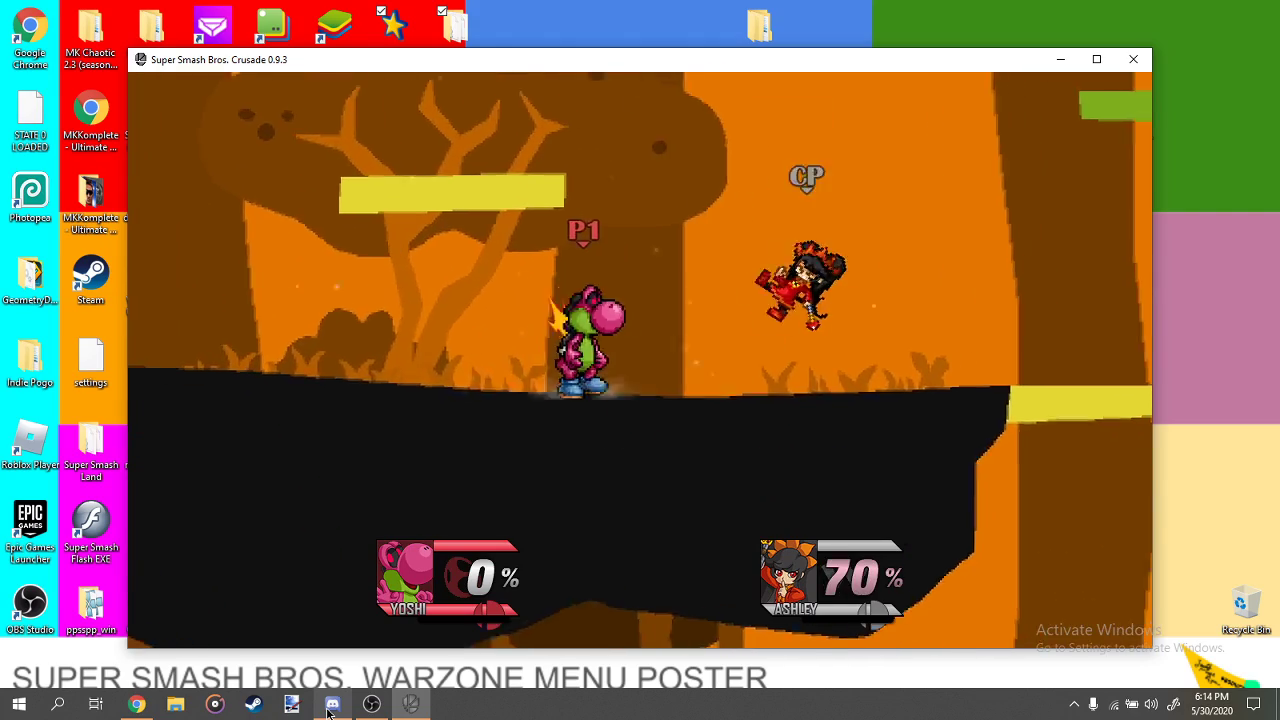
pyautogui.press('Right')
pyautogui.press('s')
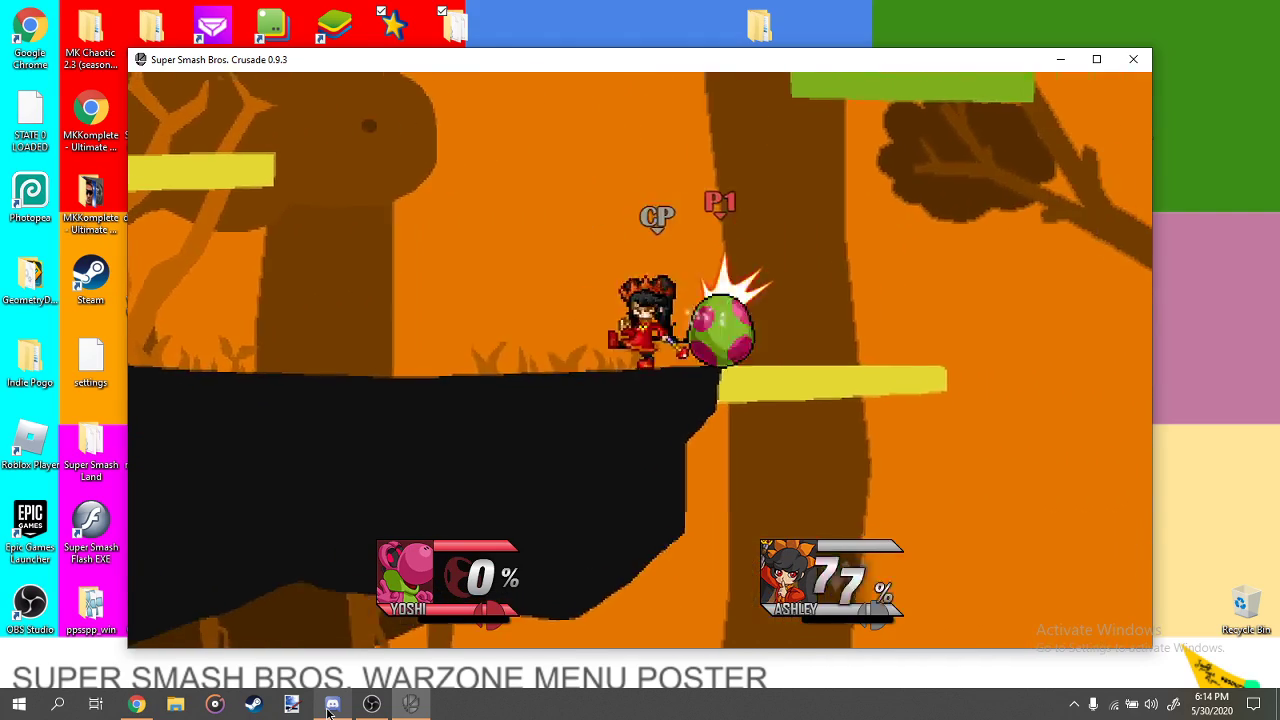
pyautogui.press('Up')
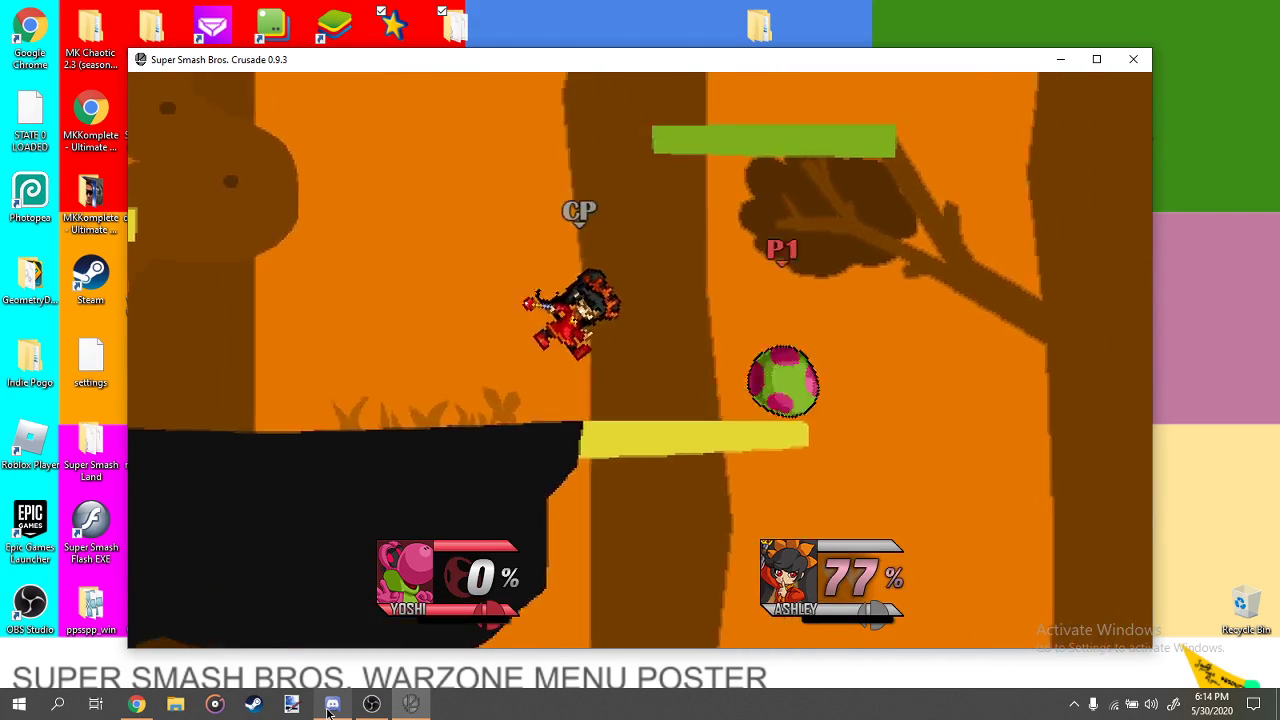
pyautogui.press('Up')
pyautogui.press('s')
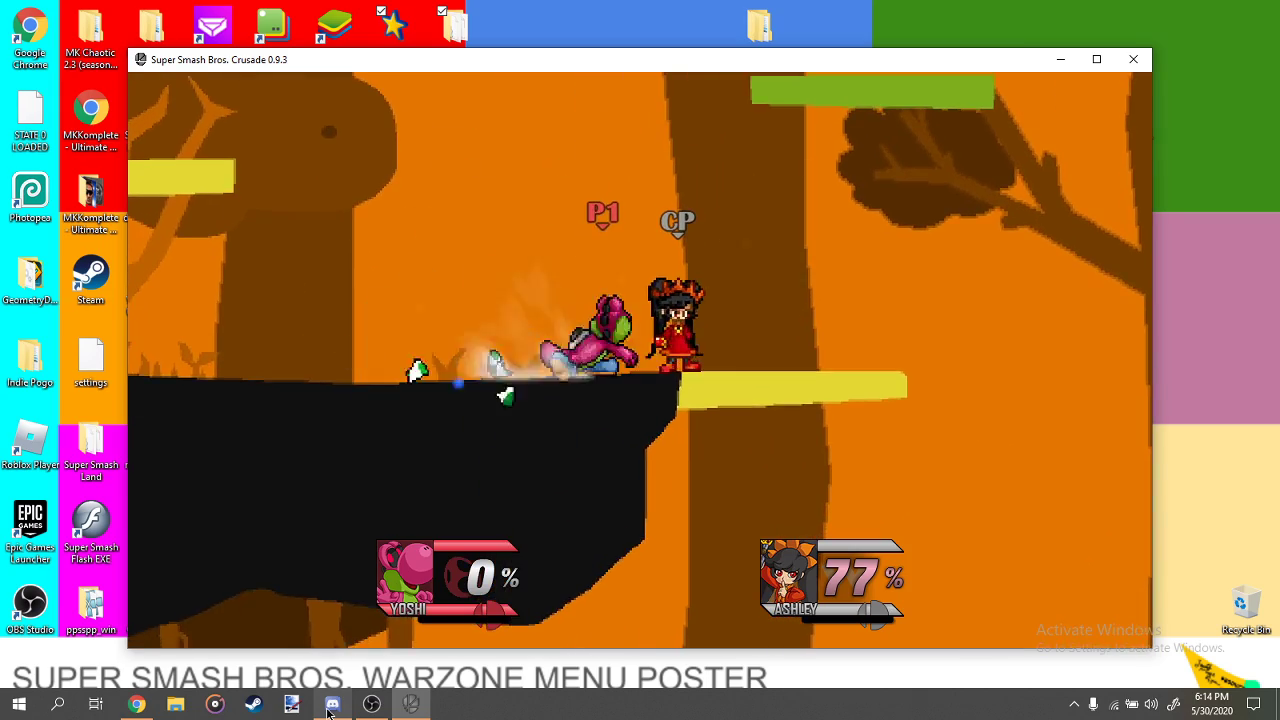
pyautogui.press('a')
pyautogui.press('Up')
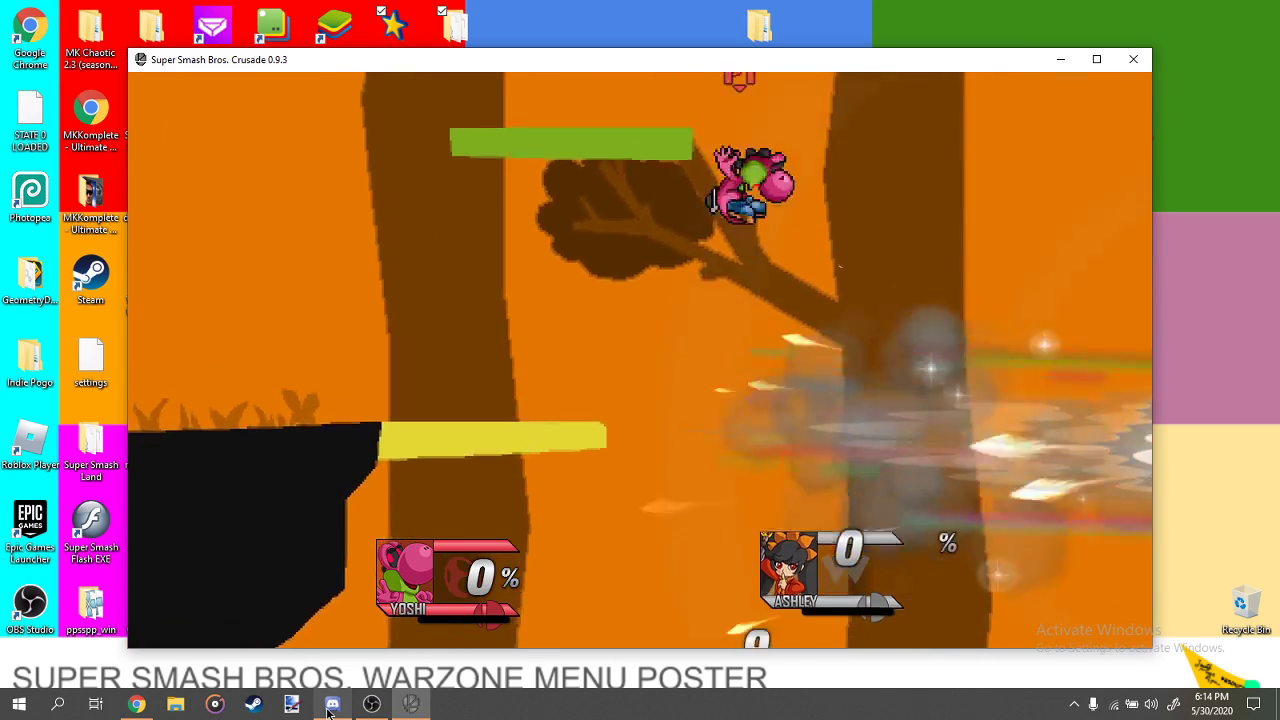
pyautogui.press('Up')
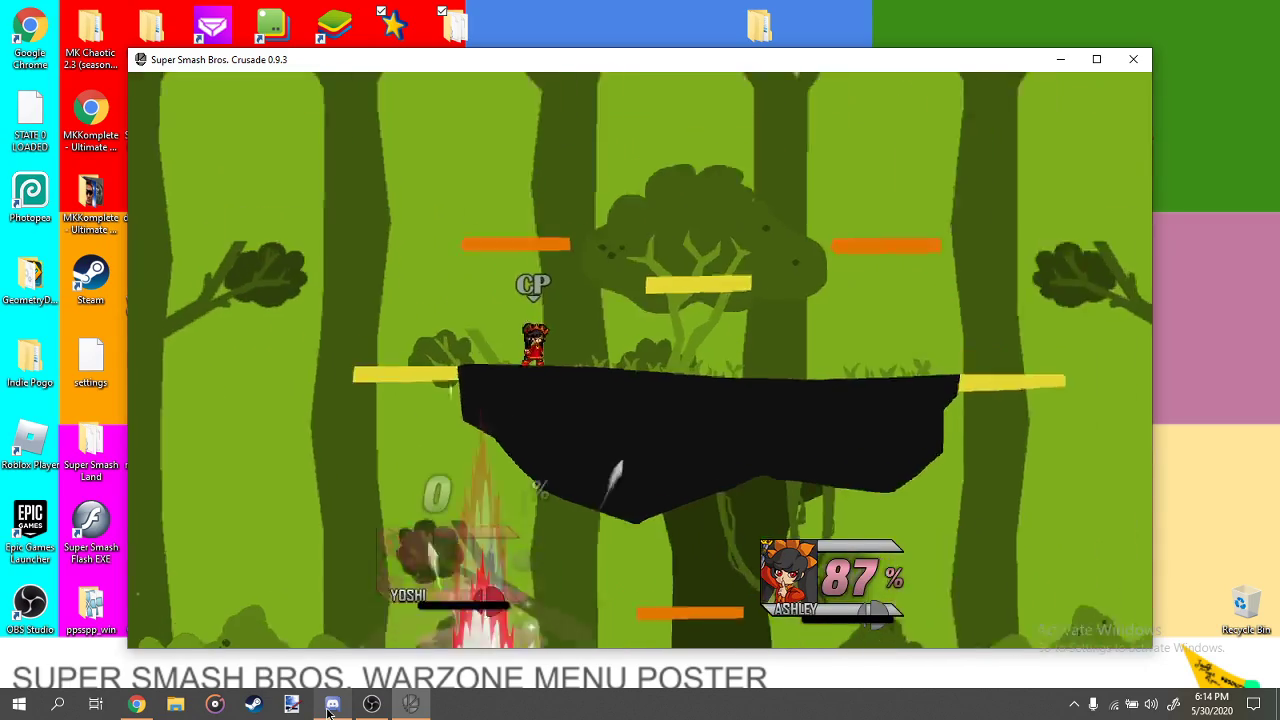
# Pause the training match and exit back to character select.
pyautogui.press('Return')
pyautogui.press('Return')
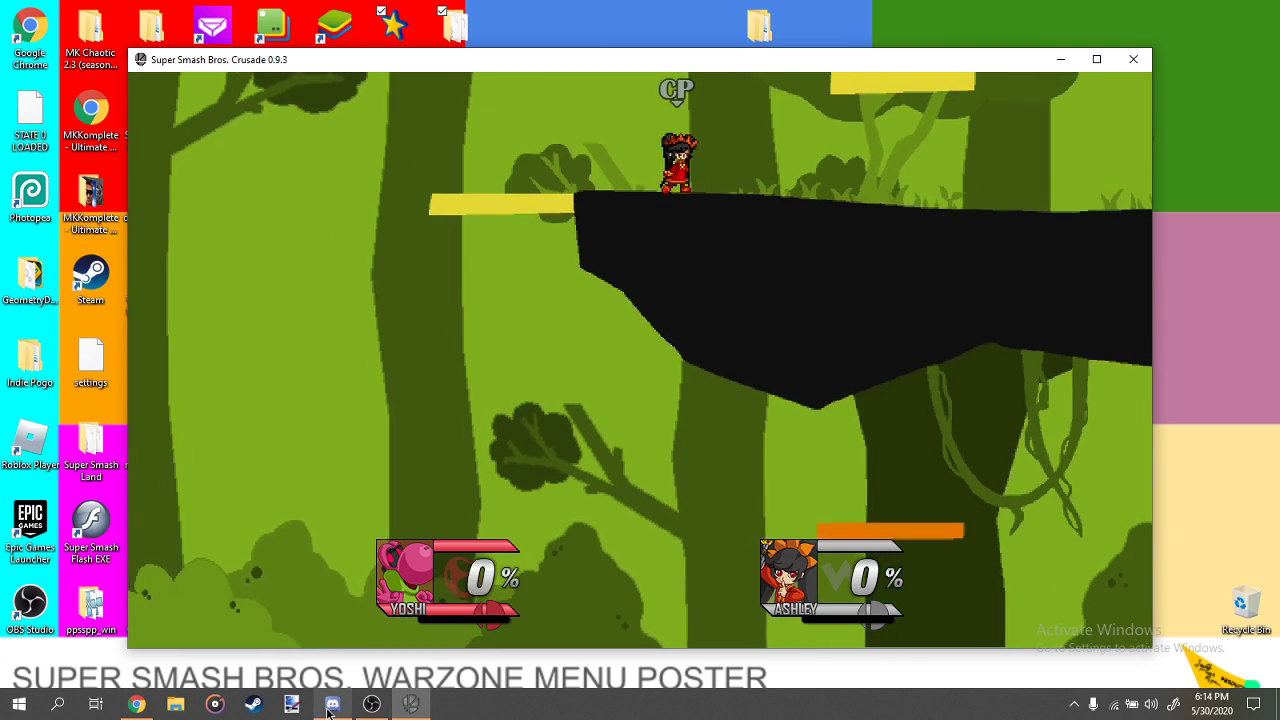
pyautogui.press('Return')
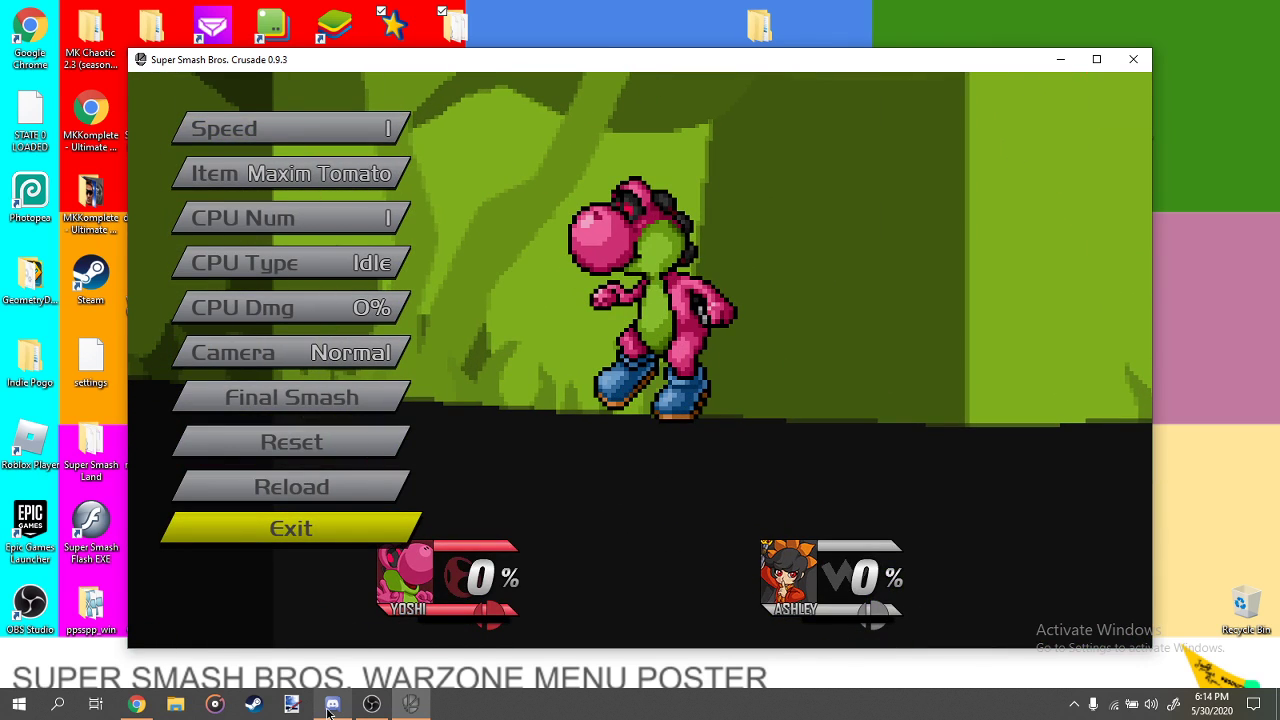
pyautogui.press('Return')
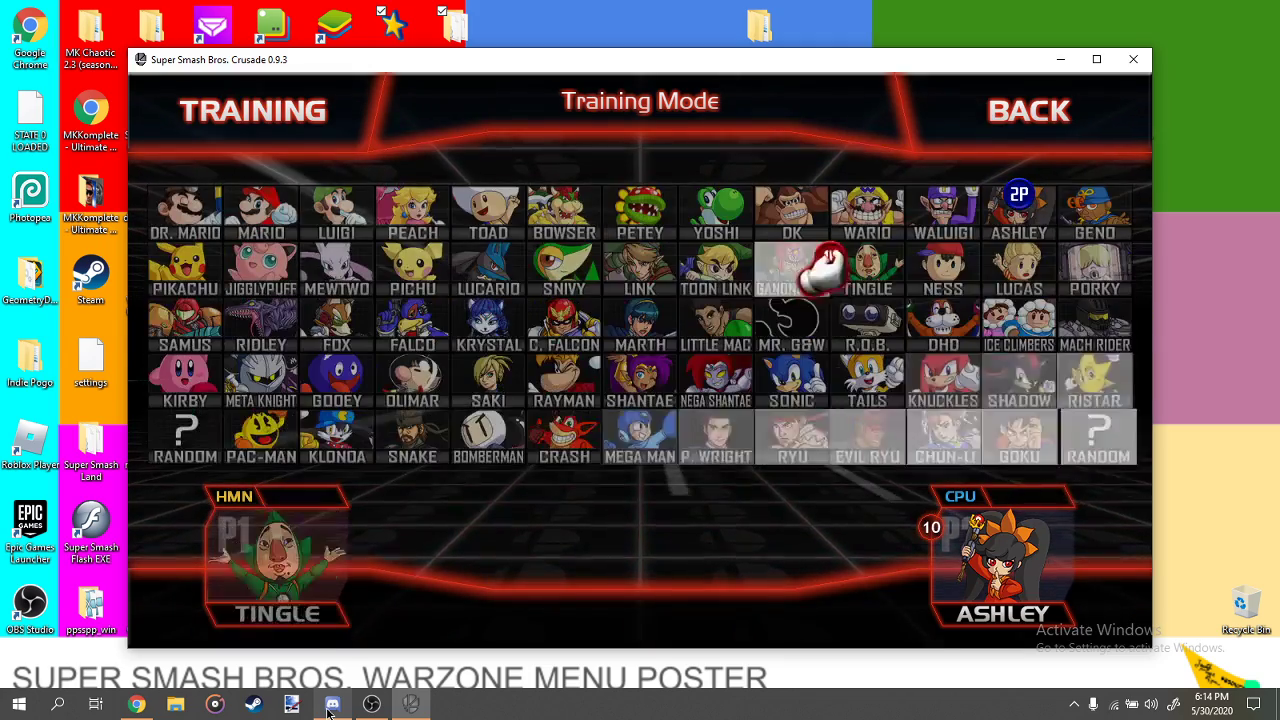
# Select Ganondorf as player one and advance to stage select.
pyautogui.press('Left')
pyautogui.press('Left')
pyautogui.press('Left')
pyautogui.press('Right')
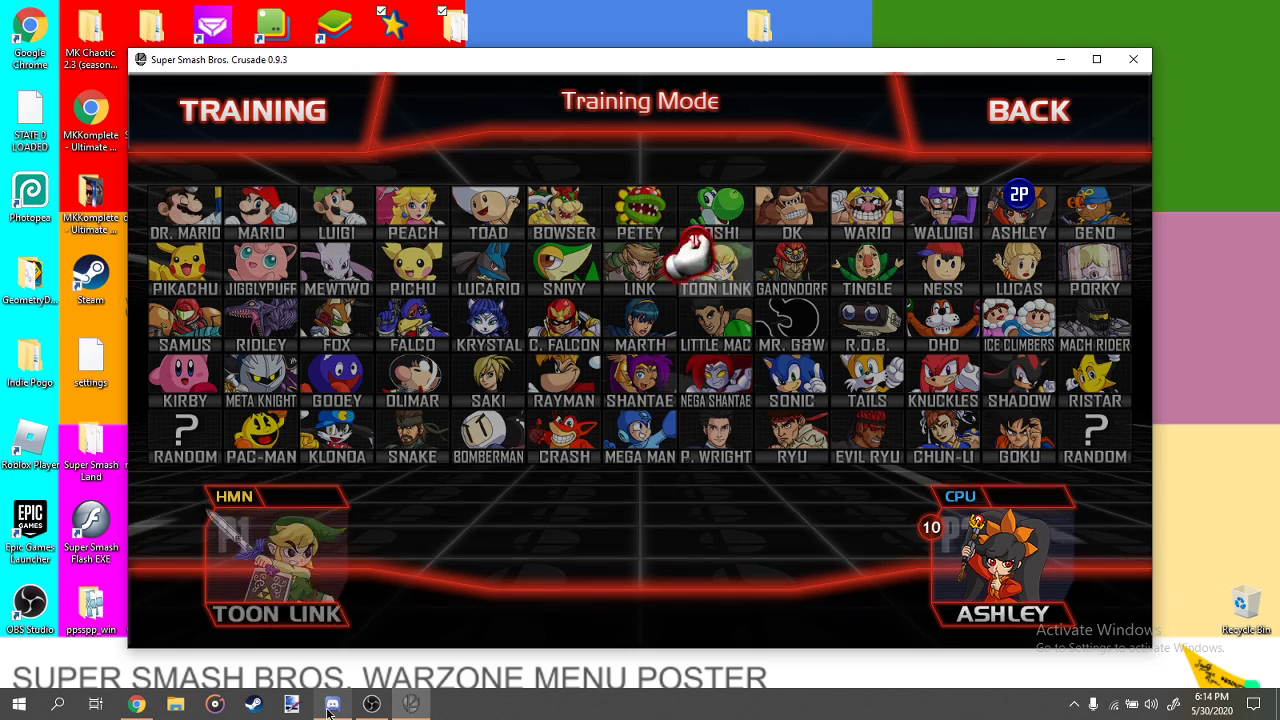
pyautogui.press('Right')
pyautogui.press('Down')
pyautogui.press('Return')
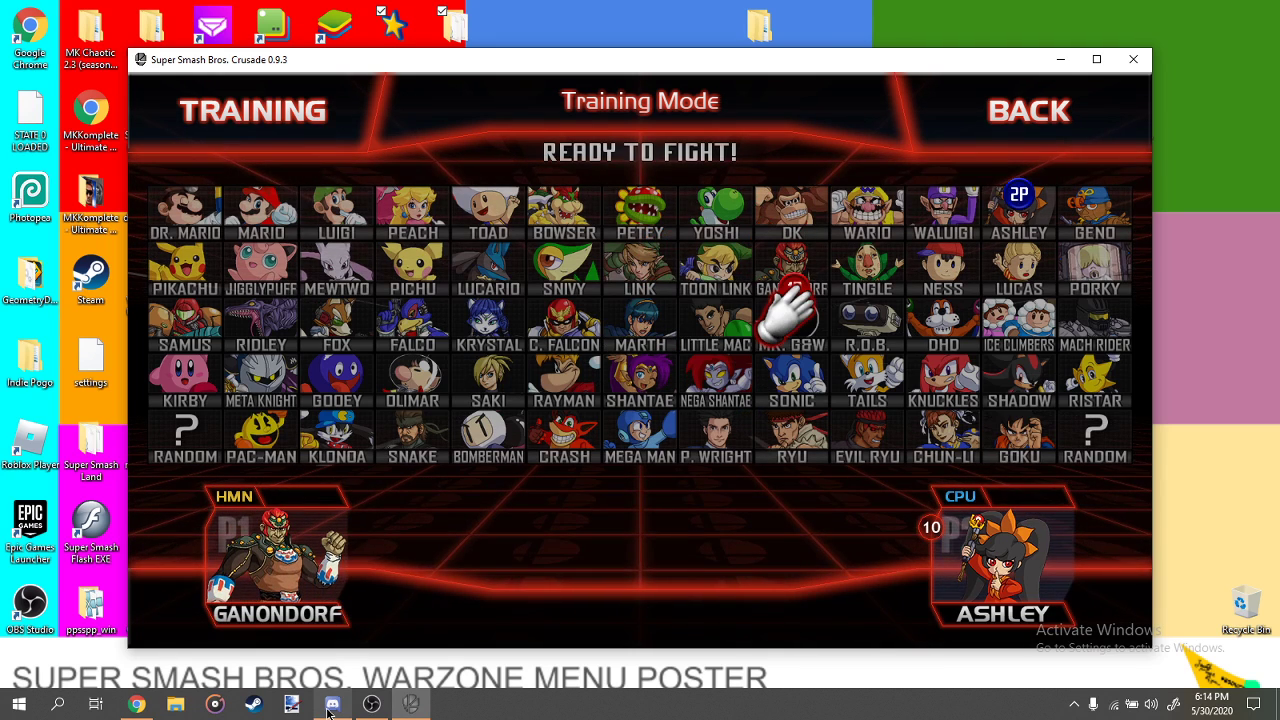
pyautogui.press('Return')
pyautogui.press('Return')
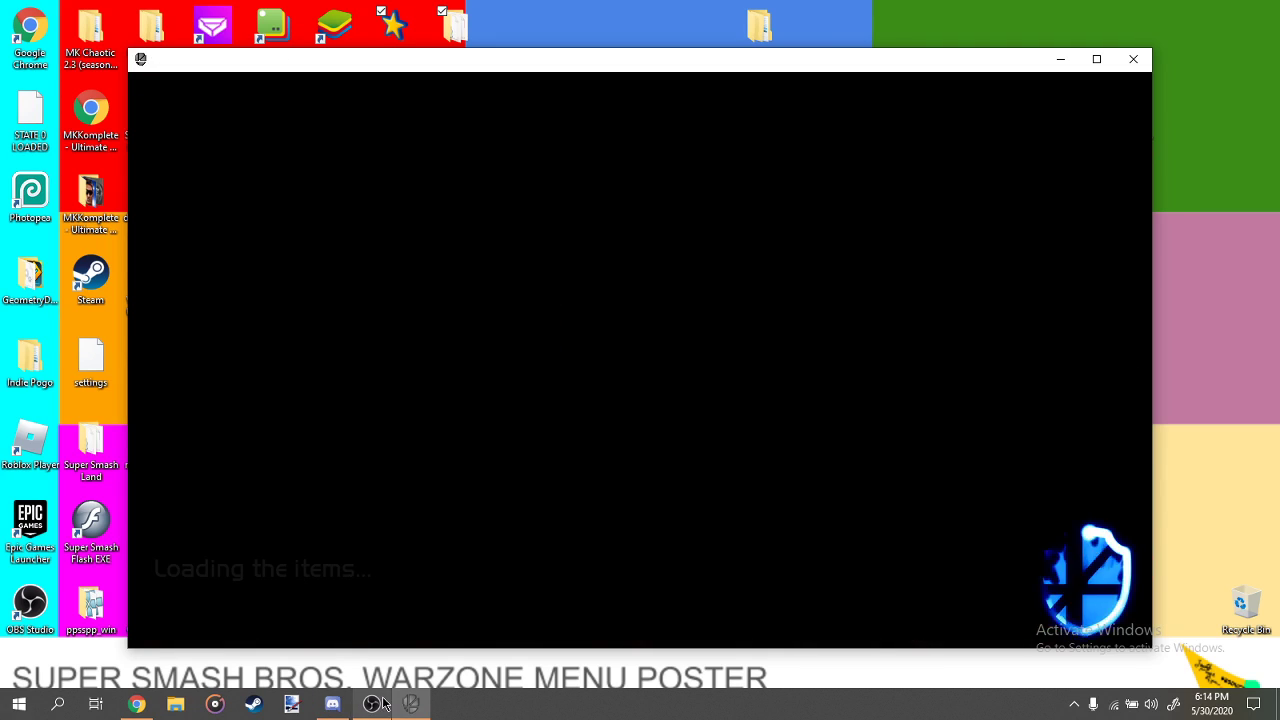
pyautogui.click(372, 704)
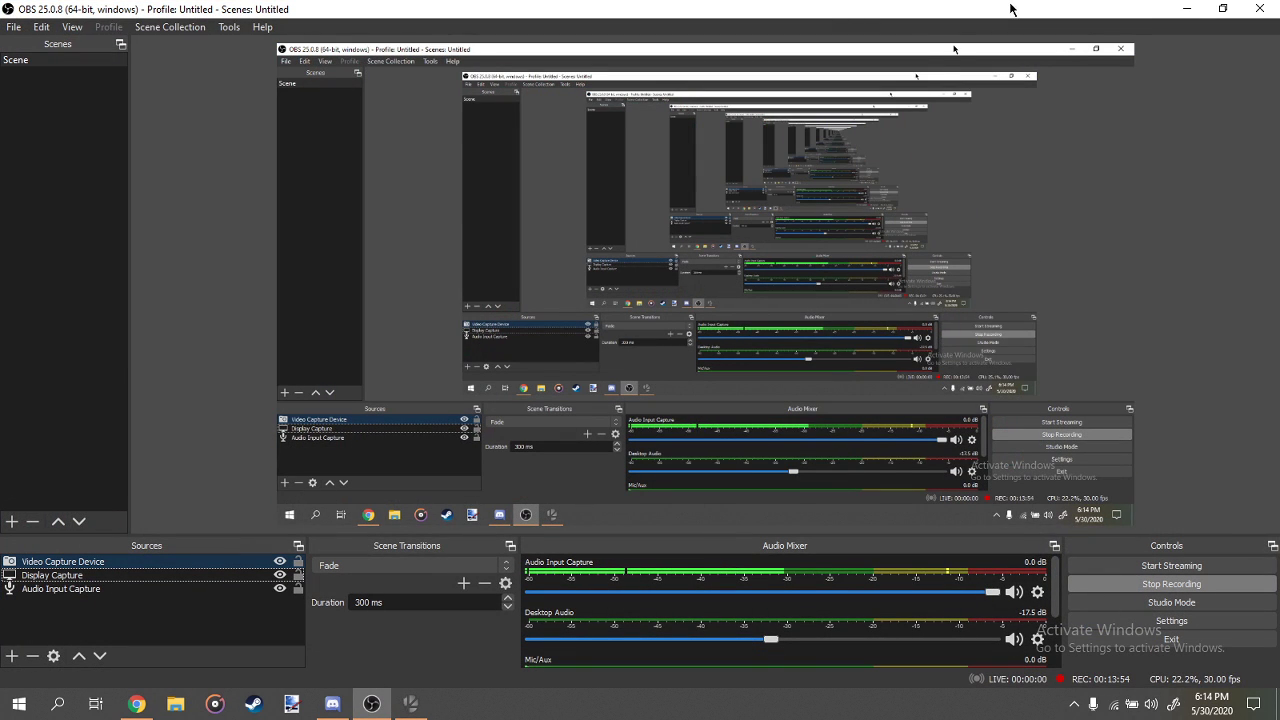
pyautogui.click(1199, 8)
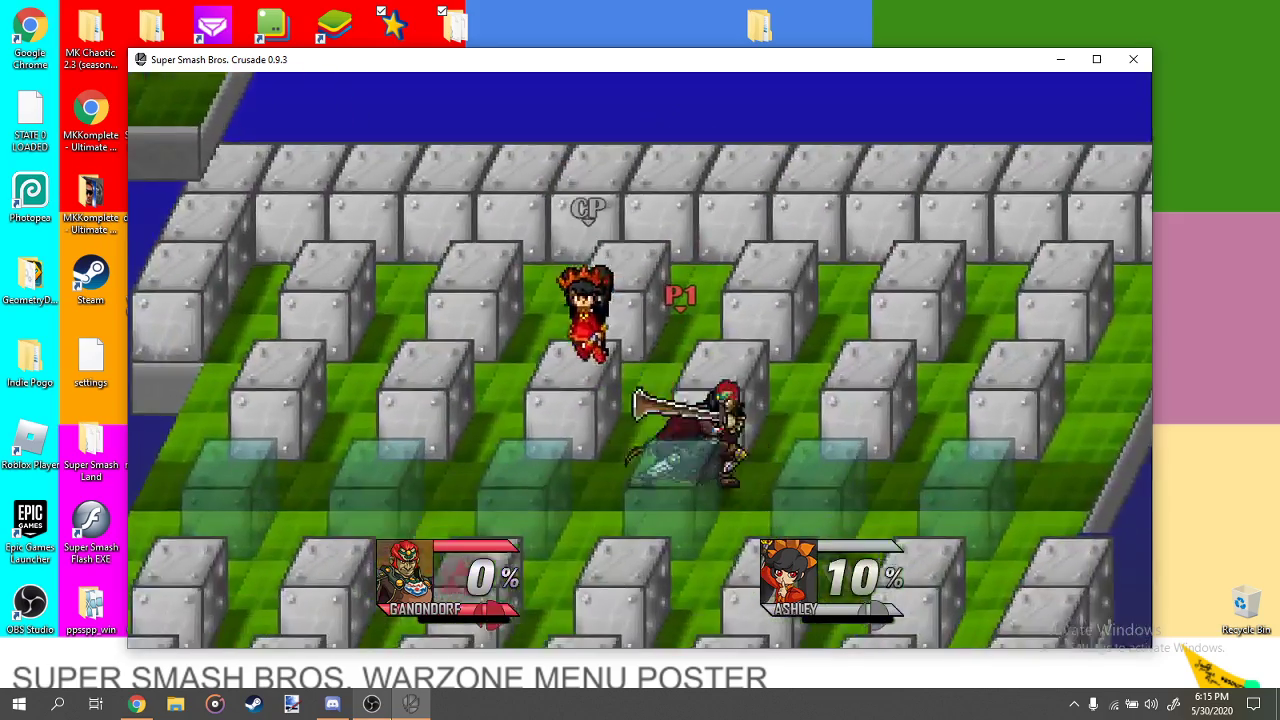
# Pause the Ganondorf match to bring up the training options menu.
pyautogui.press('Return')
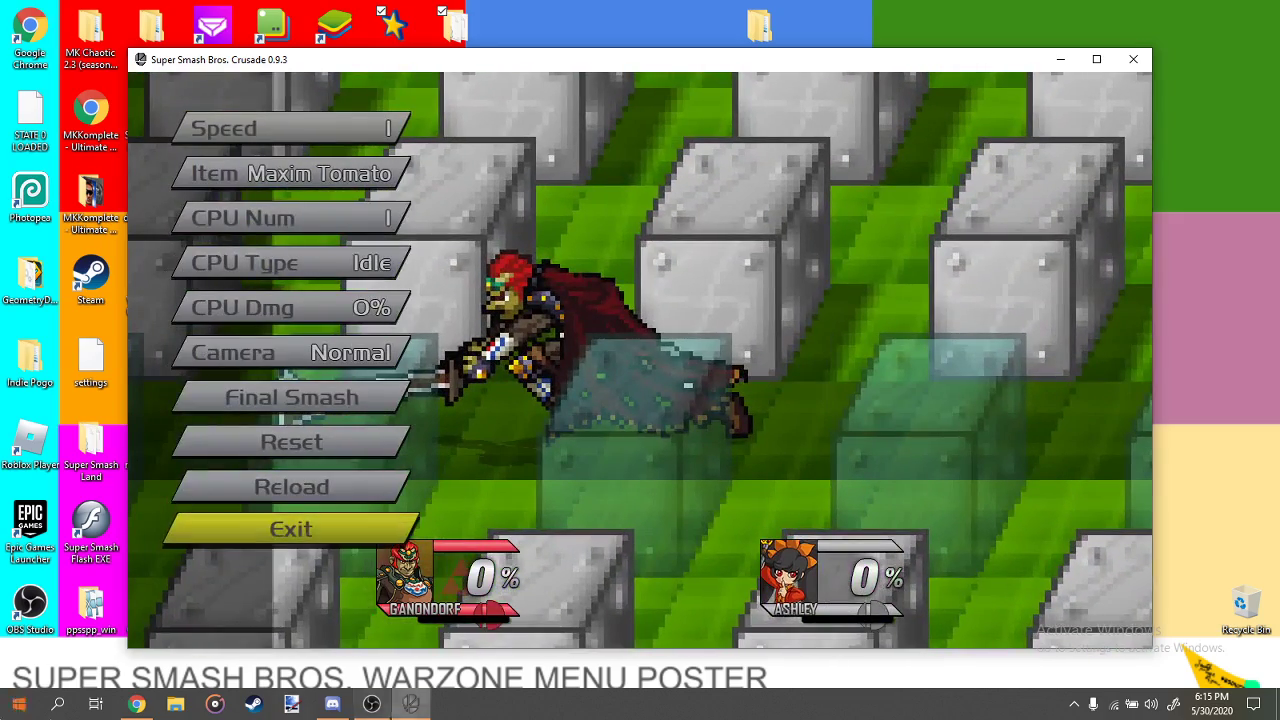